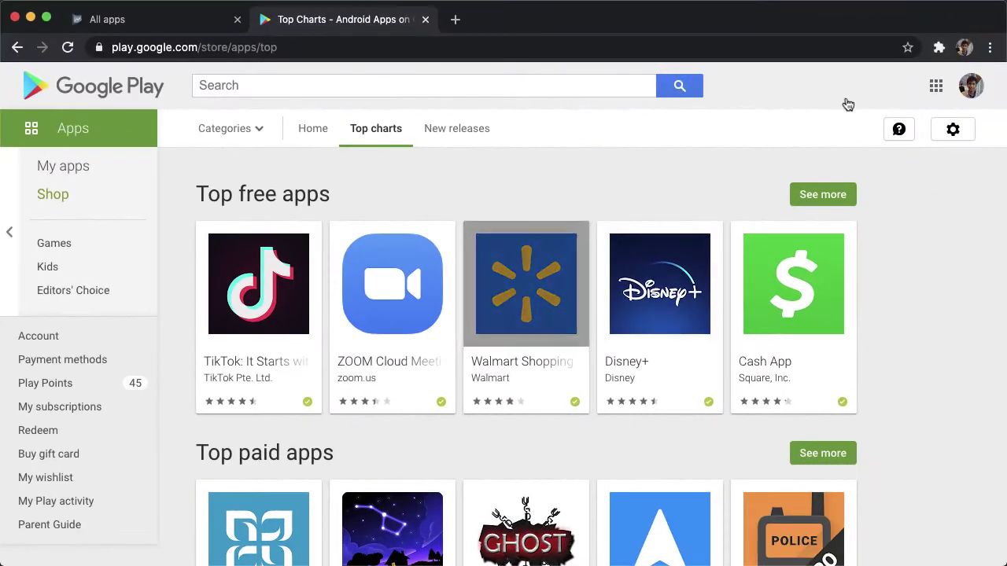
On the easy 4x2 board, match the briefcase and moon pairs, reaching 2 of 4 pairs in 5 moves.
left_click(149, 21)
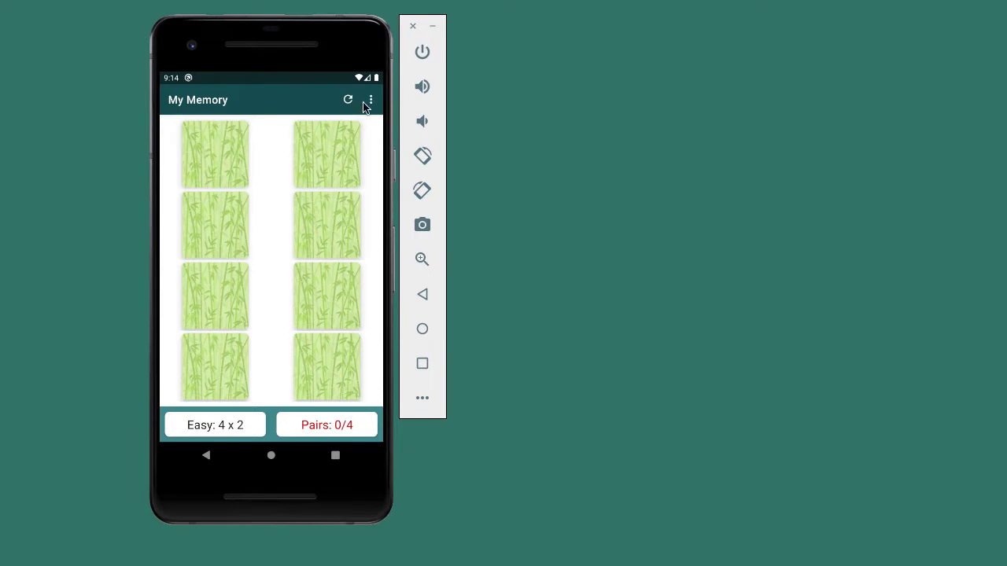
left_click(310, 164)
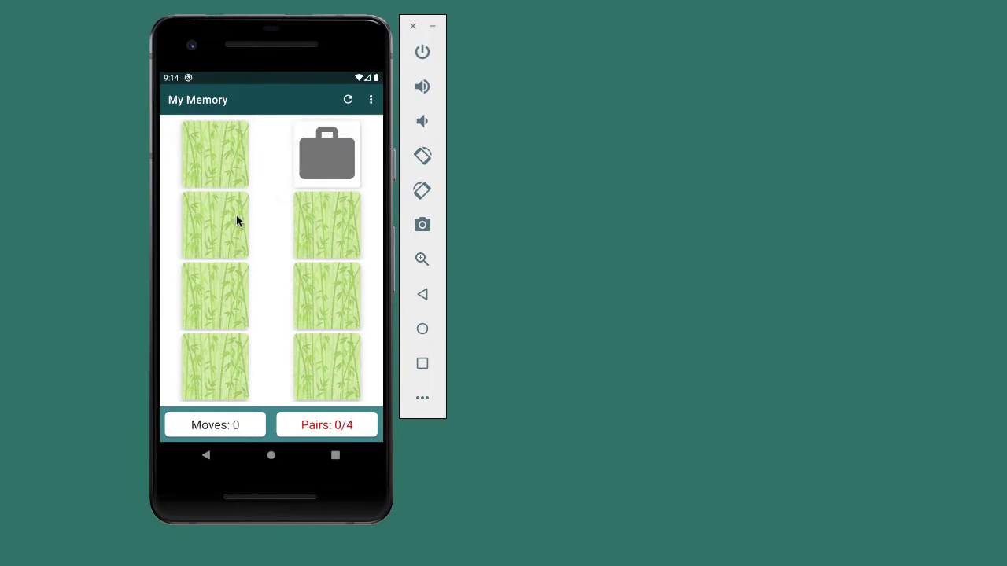
left_click(216, 229)
left_click(211, 304)
left_click(343, 299)
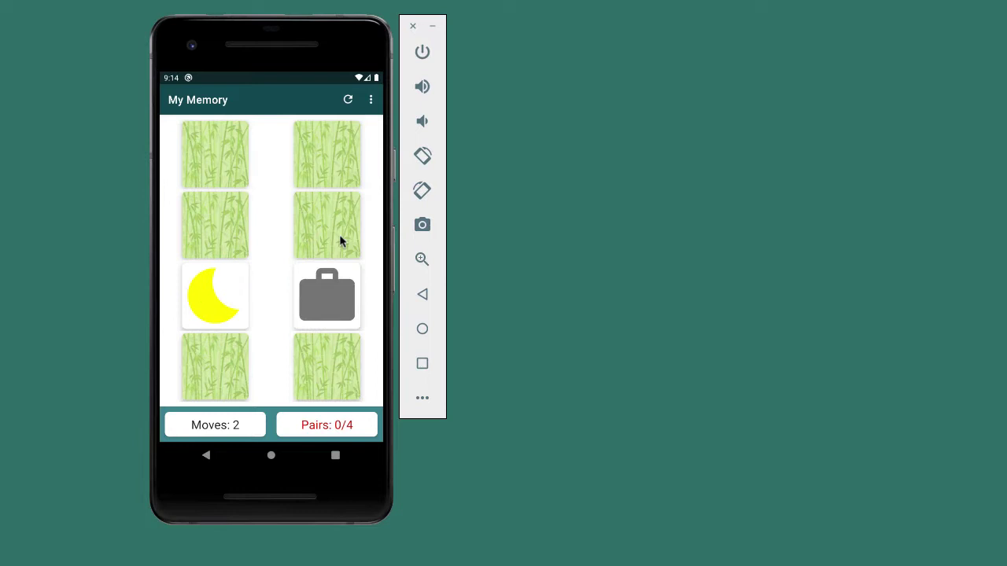
left_click(336, 170)
left_click(320, 298)
left_click(303, 346)
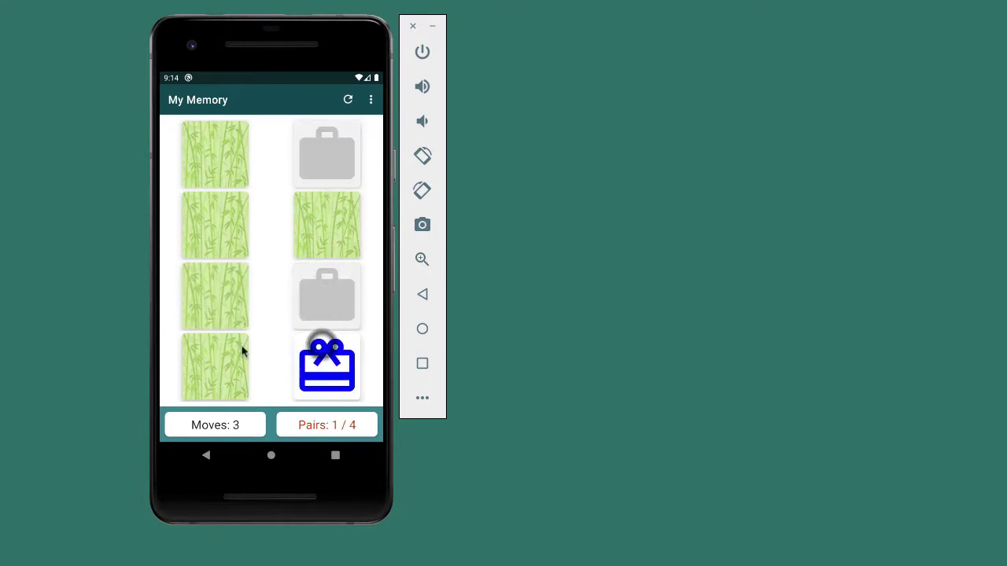
left_click(240, 350)
left_click(240, 296)
left_click(228, 354)
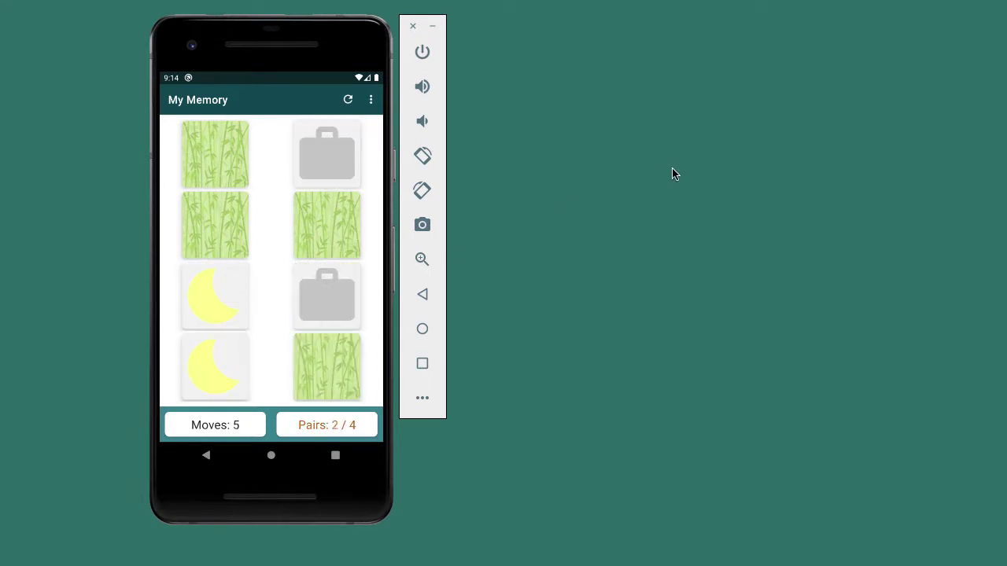
Switch the game board size to Medium (6 x 3).
left_click(368, 99)
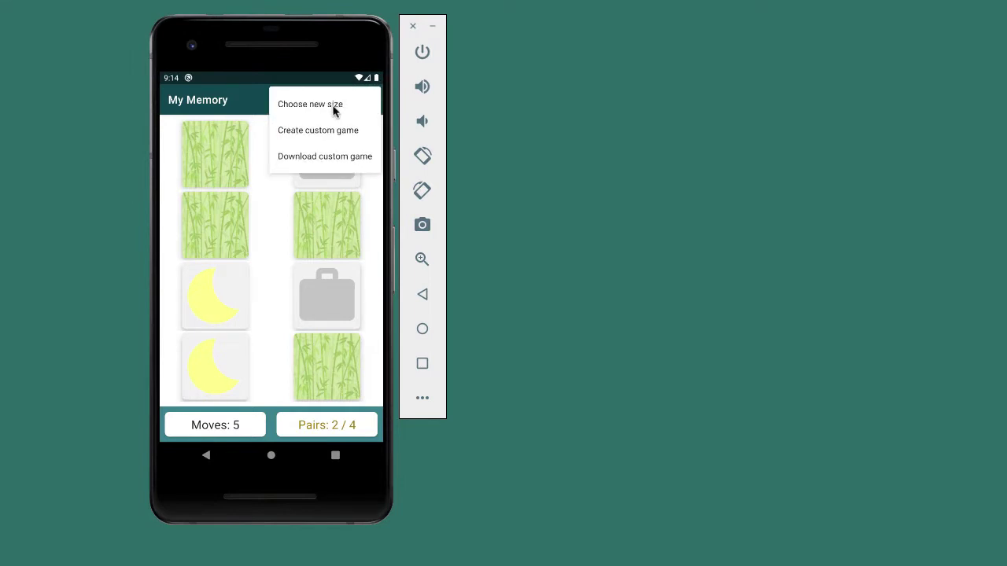
left_click(331, 110)
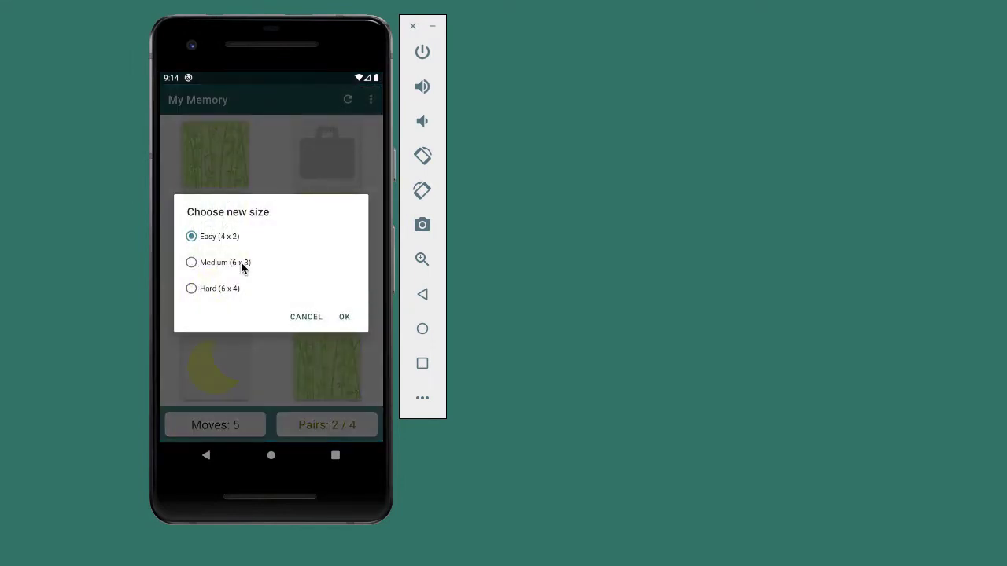
left_click(242, 263)
left_click(344, 317)
Match the lightning and purple arrow pairs on the Medium board.
left_click(284, 258)
left_click(346, 331)
left_click(196, 377)
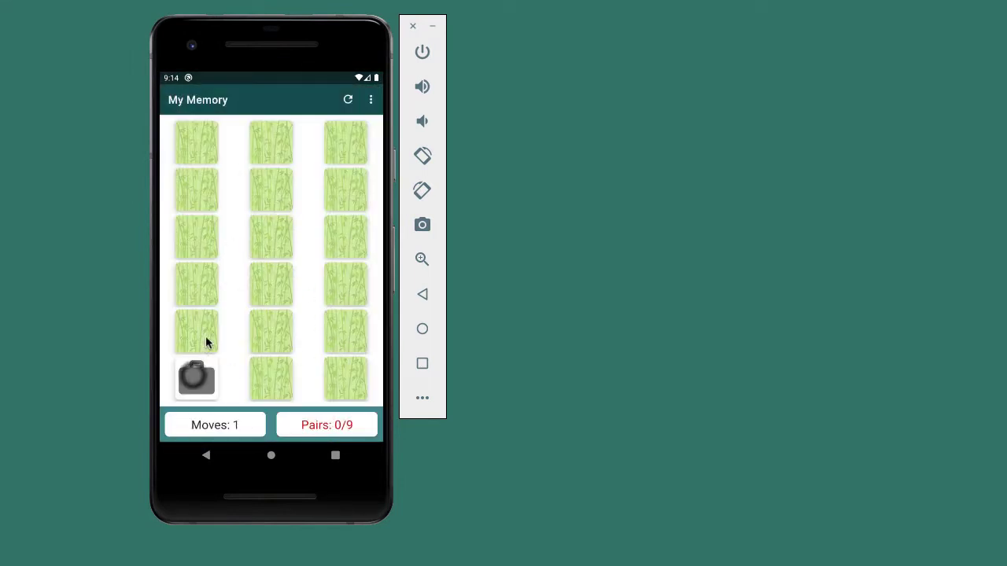
left_click(270, 332)
left_click(346, 377)
left_click(214, 336)
left_click(274, 378)
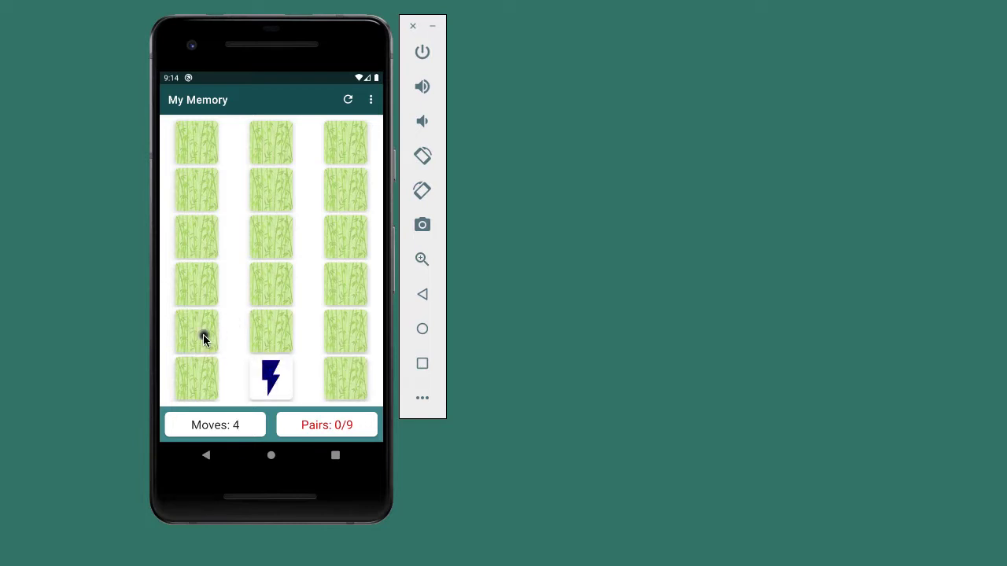
left_click(202, 337)
left_click(330, 228)
left_click(283, 195)
left_click(352, 189)
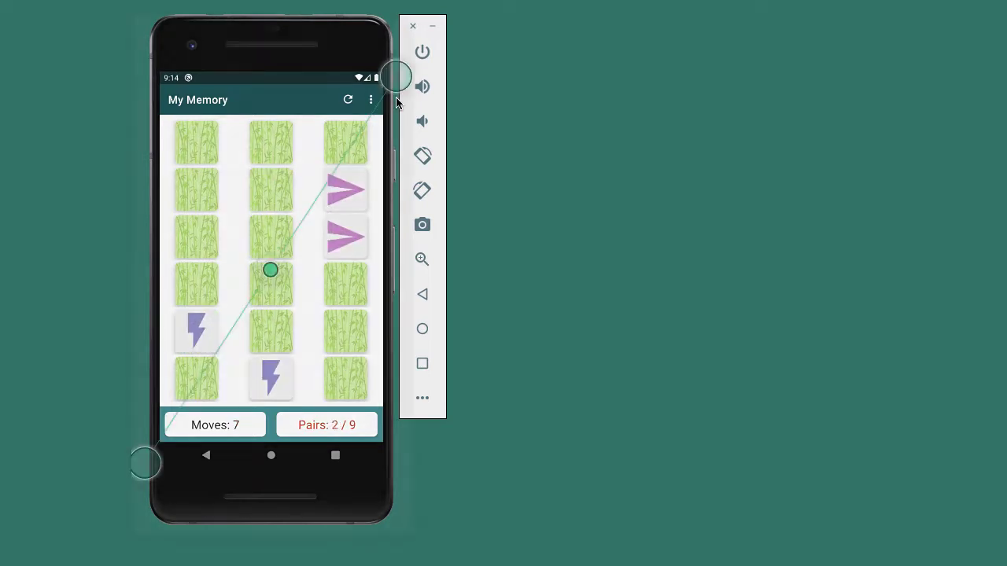
Start a custom Medium board, allow photo access, and pick the man-in-hat and panda photos.
left_click(370, 102)
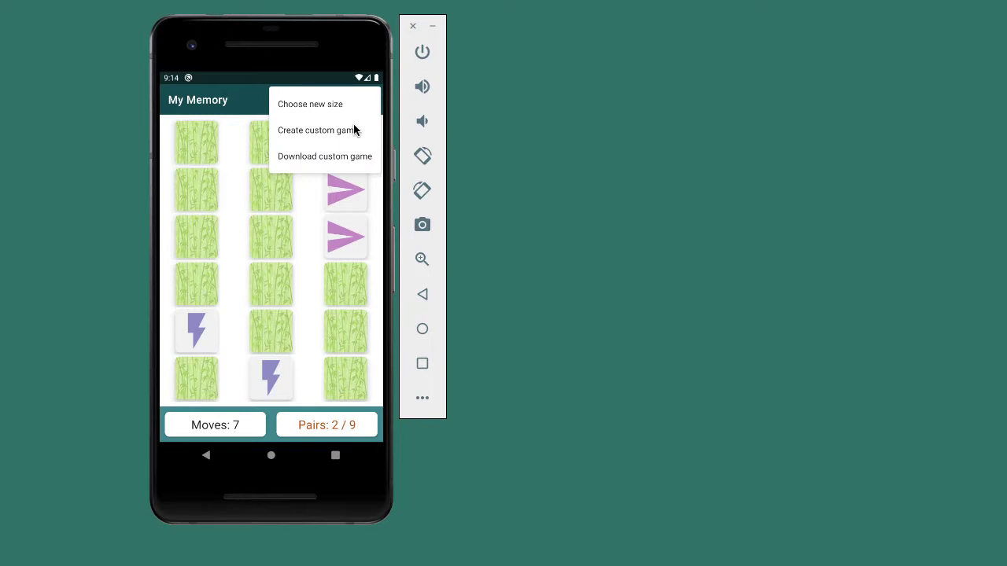
left_click(346, 134)
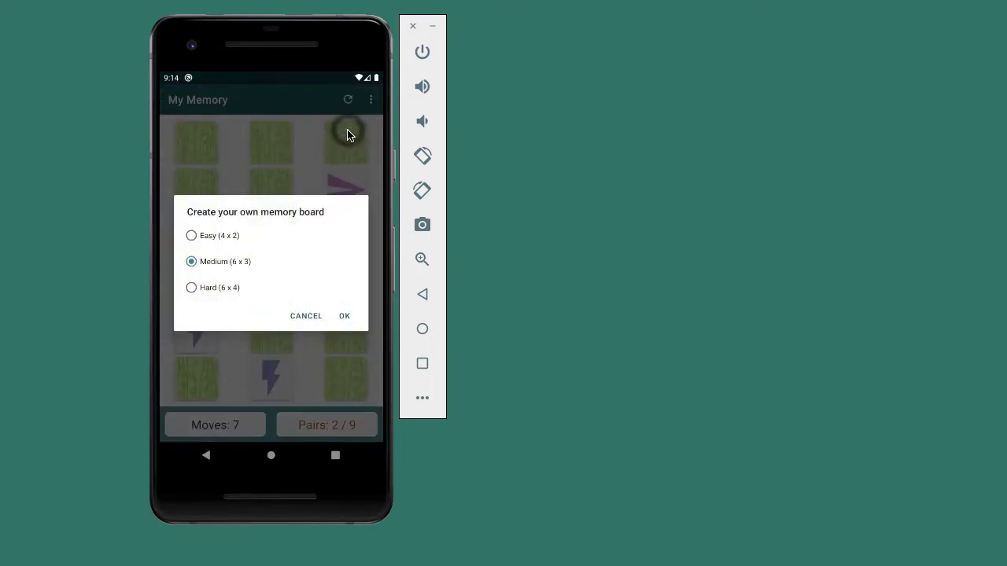
left_click(346, 318)
left_click(198, 140)
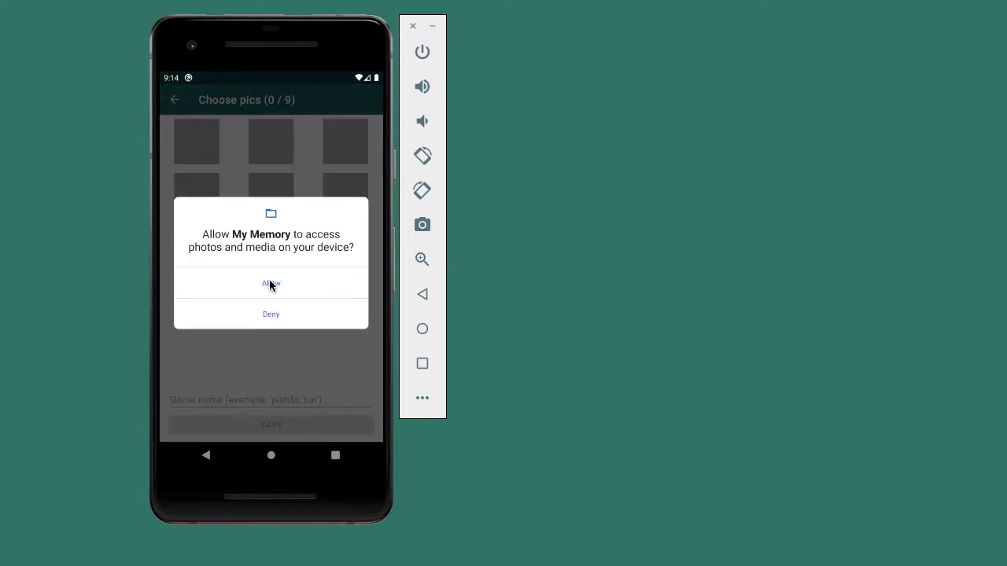
left_click(270, 285)
left_click(236, 255)
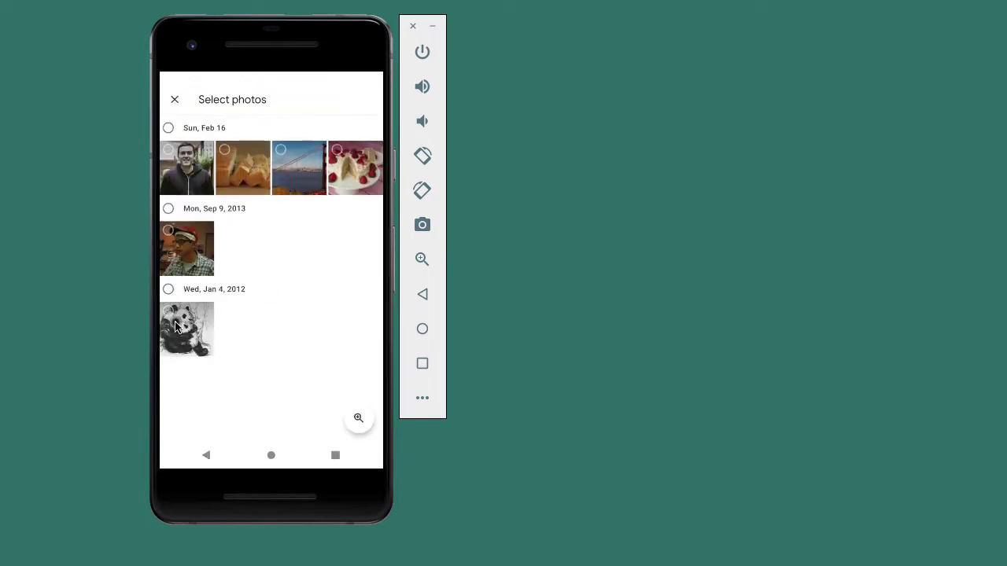
left_click(177, 327)
left_click(186, 248)
left_click(366, 99)
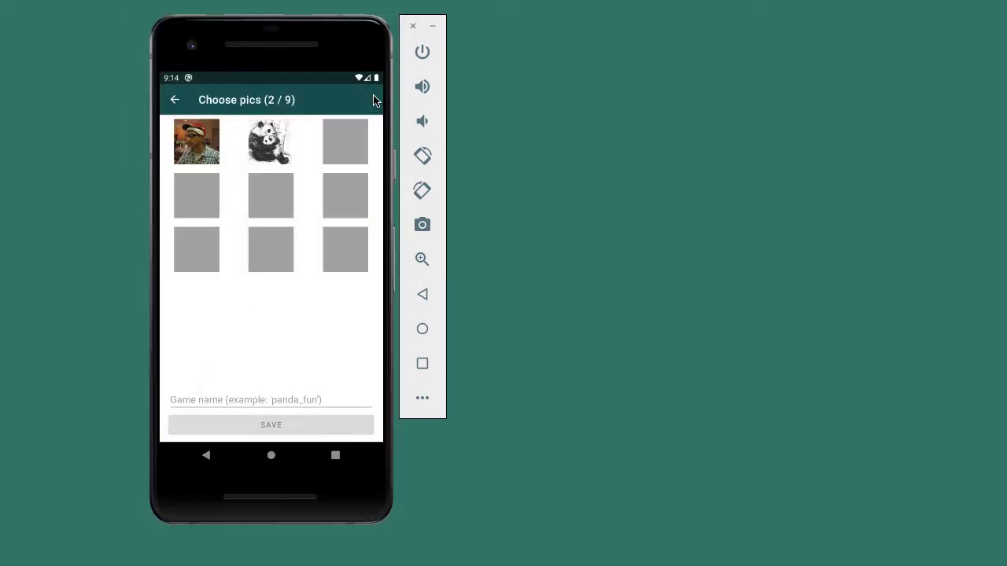
left_click(172, 101)
Download and load the custom game named 'corgi'.
left_click(367, 102)
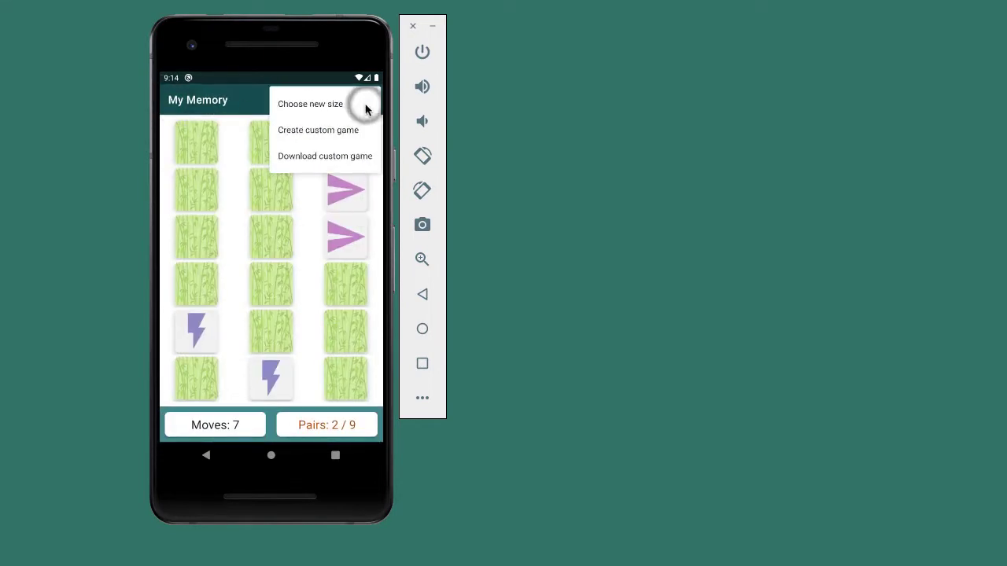
left_click(323, 155)
left_click(242, 267)
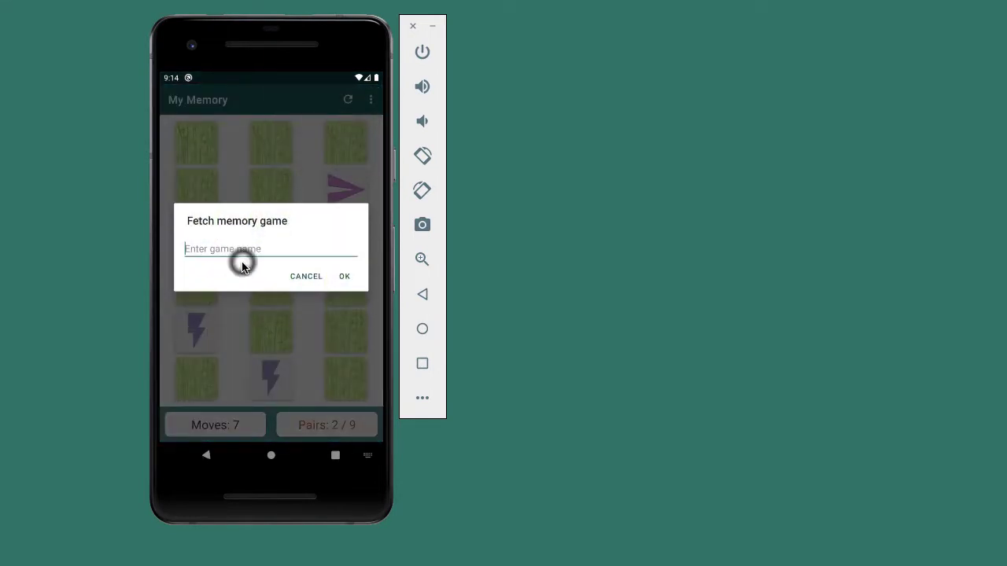
type("corgi")
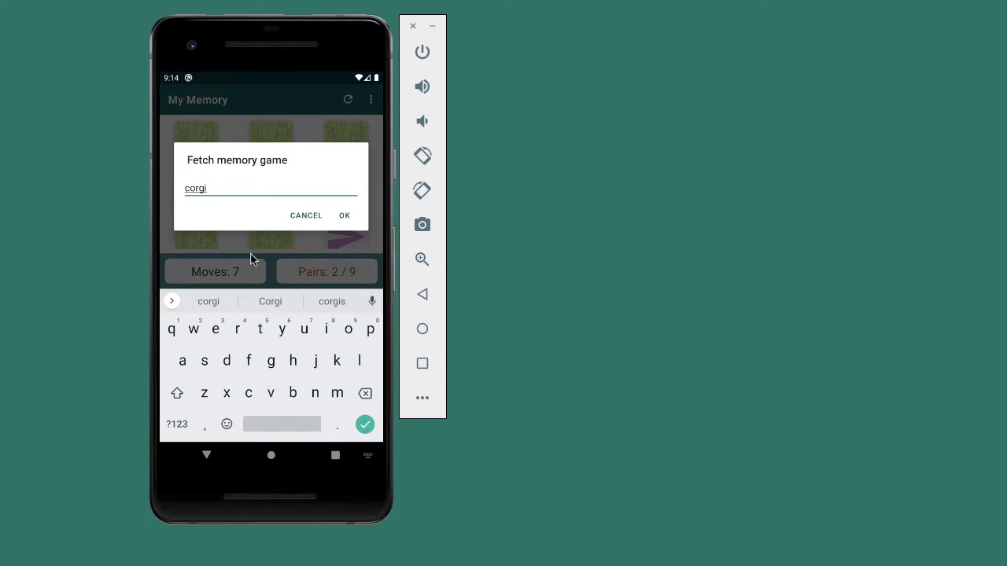
left_click(344, 215)
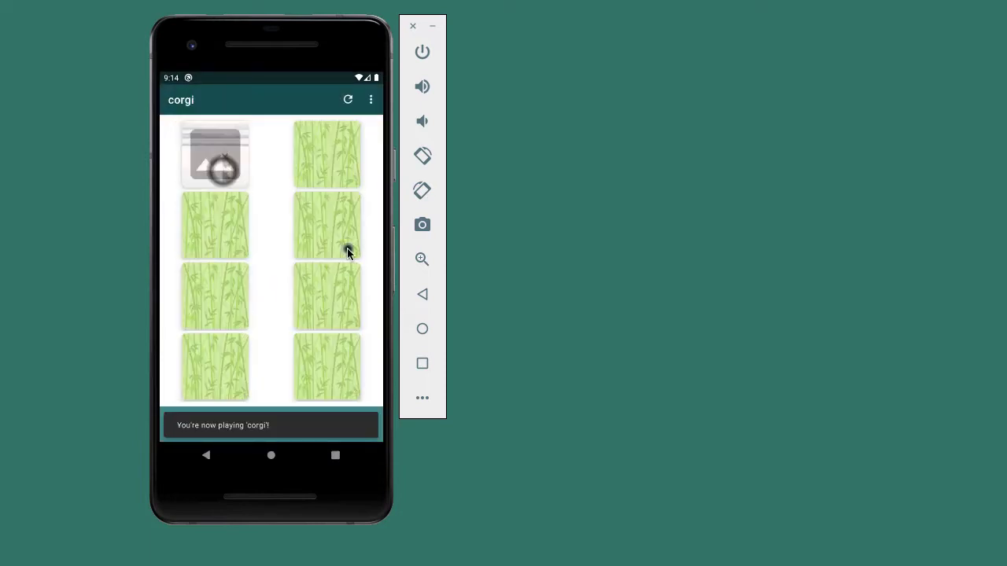
Match the bridge, canyon, hotdog and final corgi photo pairs to win.
left_click(348, 252)
left_click(333, 319)
left_click(315, 370)
left_click(216, 299)
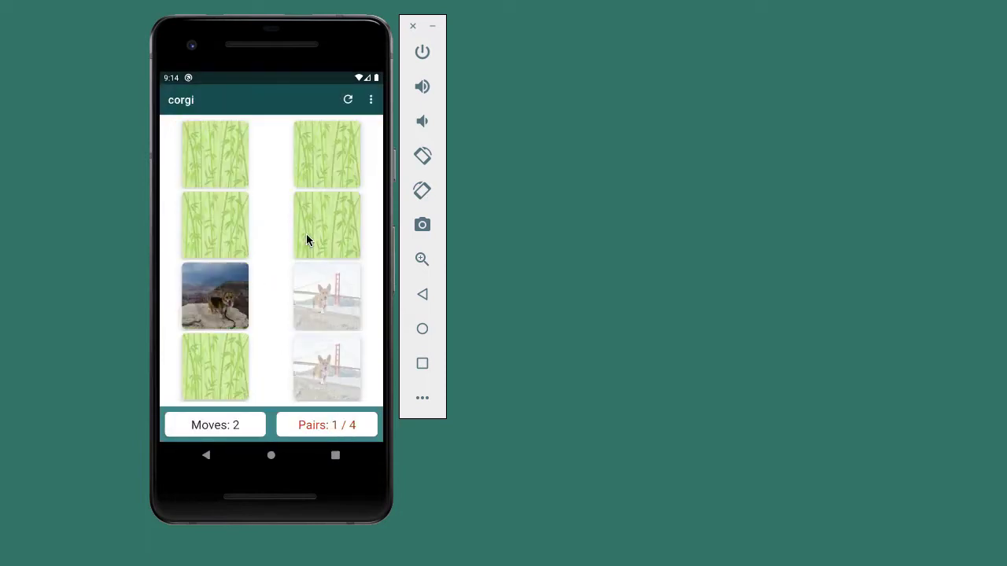
left_click(306, 233)
left_click(223, 360)
left_click(223, 292)
left_click(326, 228)
left_click(236, 227)
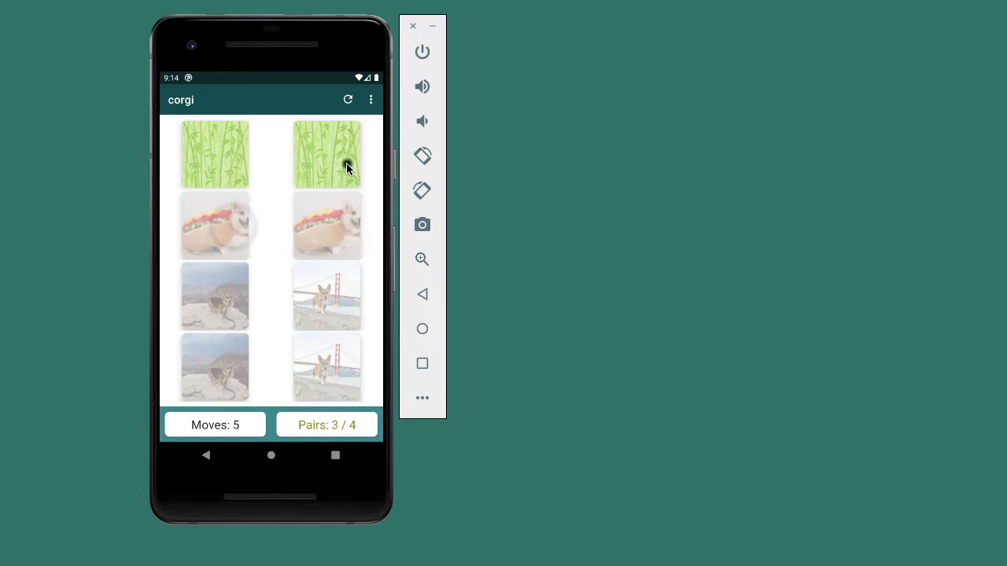
left_click(346, 167)
left_click(215, 155)
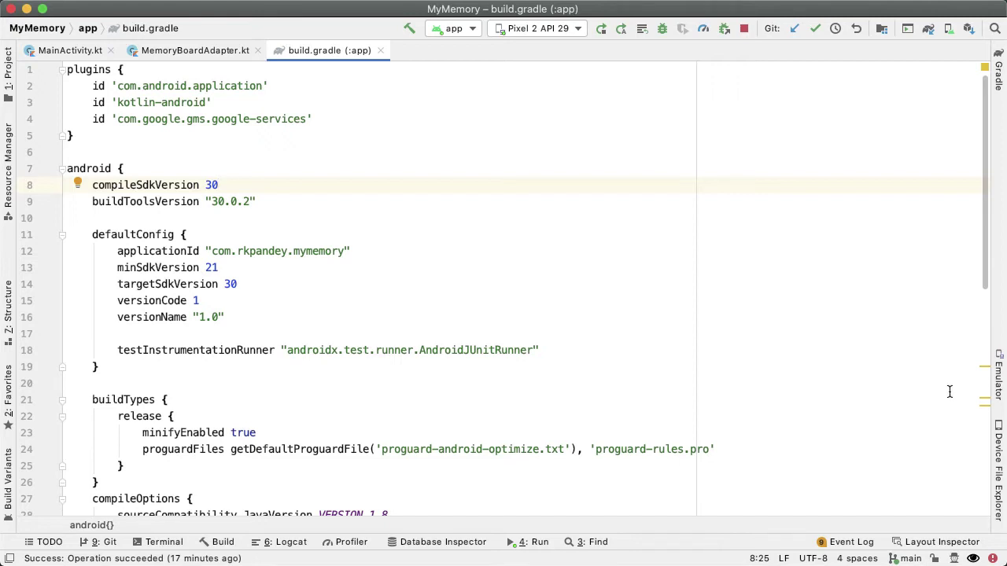
Start Generate Signed Bundle / APK with Android App Bundle selected and advance to the key store step.
left_click(469, 9)
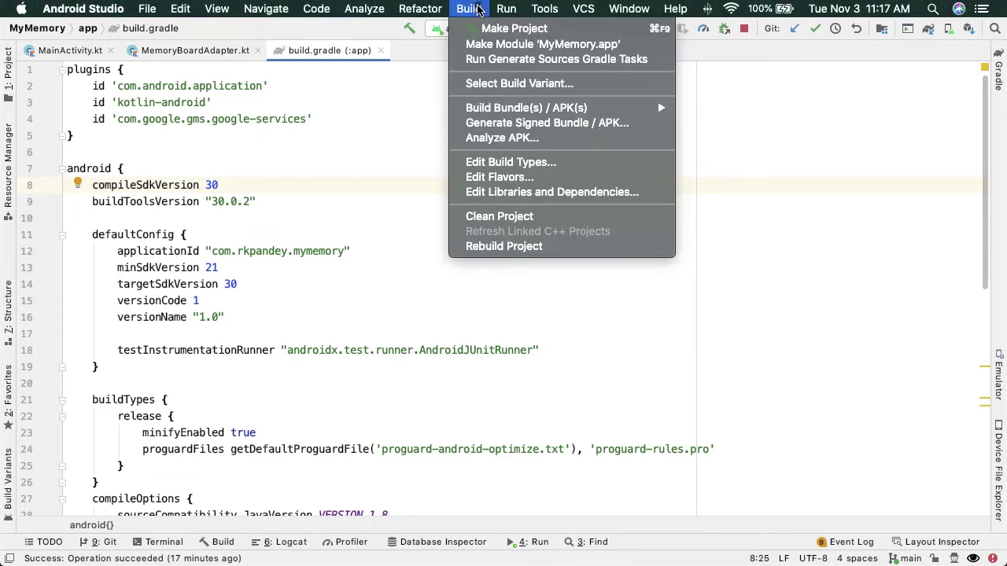
left_click(509, 125)
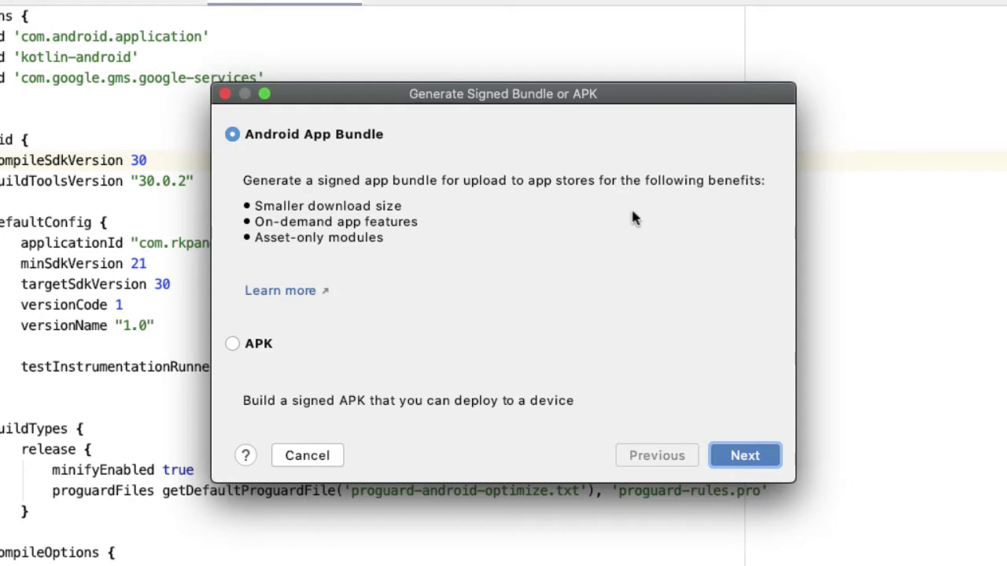
left_click(747, 458)
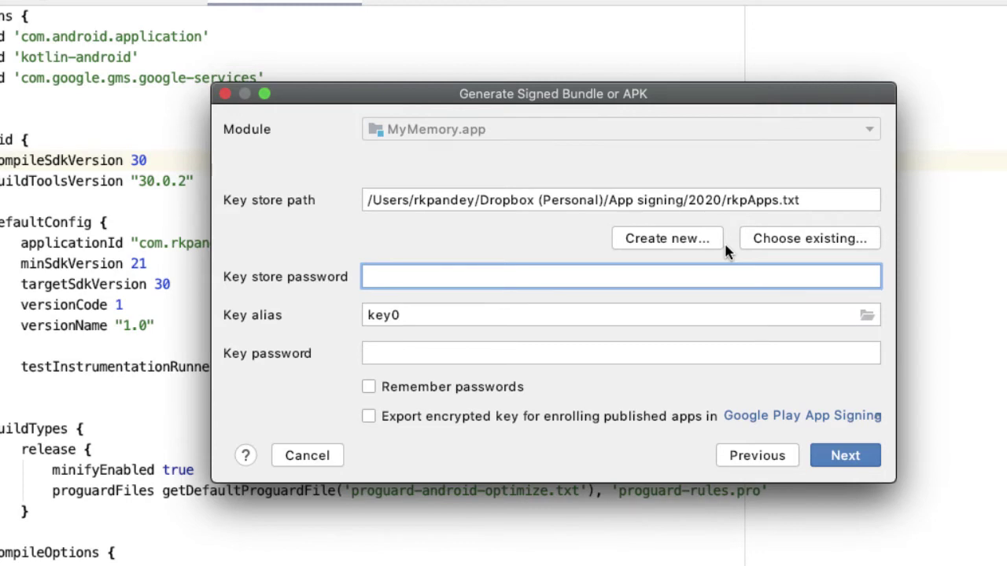
Create a new key store with the path Ketstore.ks on the Desktop.
left_click(692, 244)
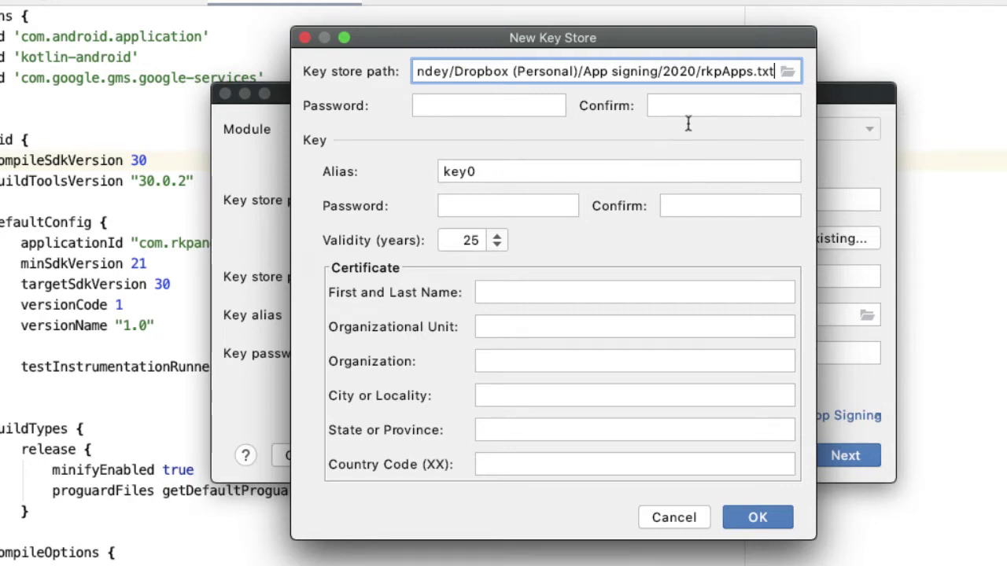
left_click(787, 72)
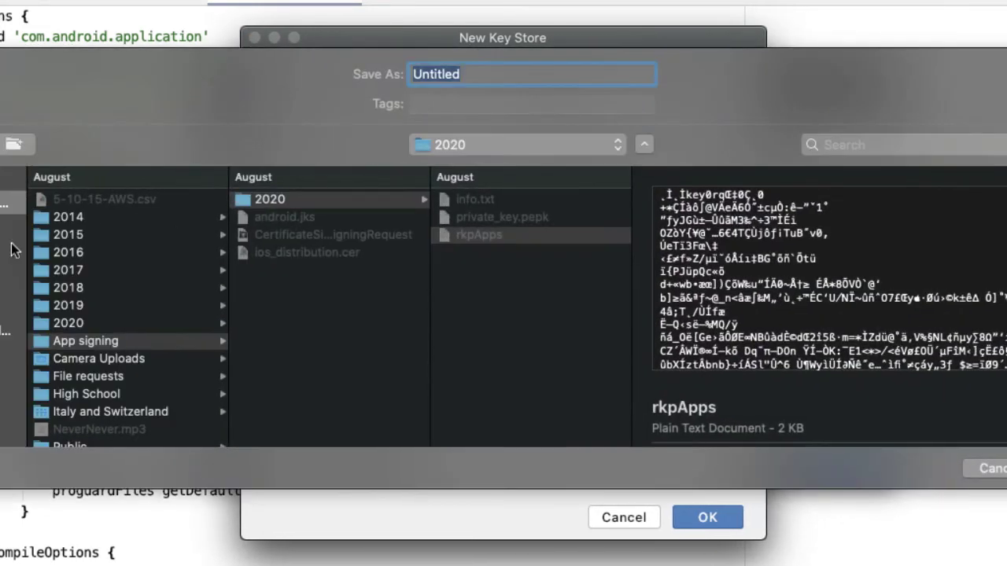
left_click(12, 252)
key("Return")
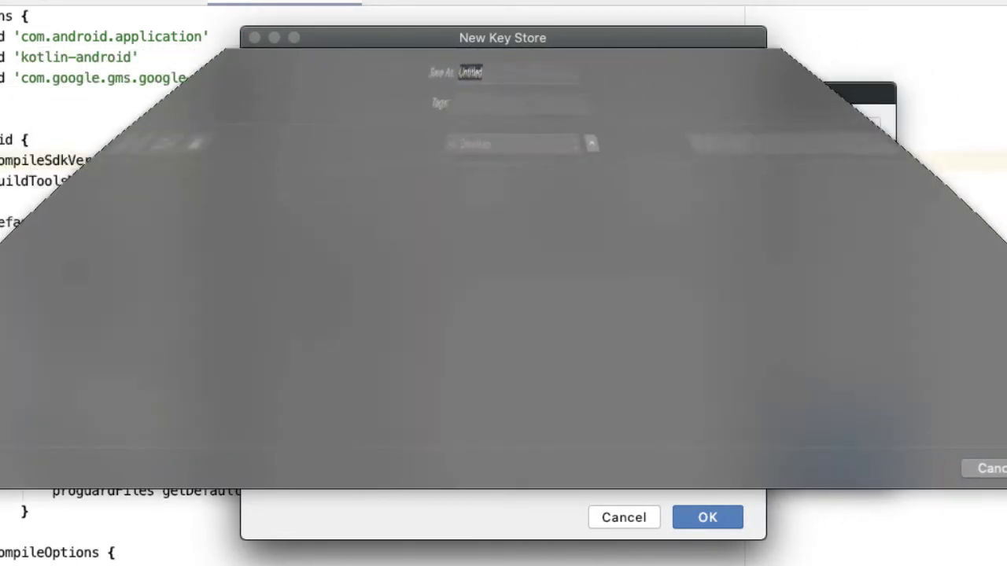
double_click(600, 71)
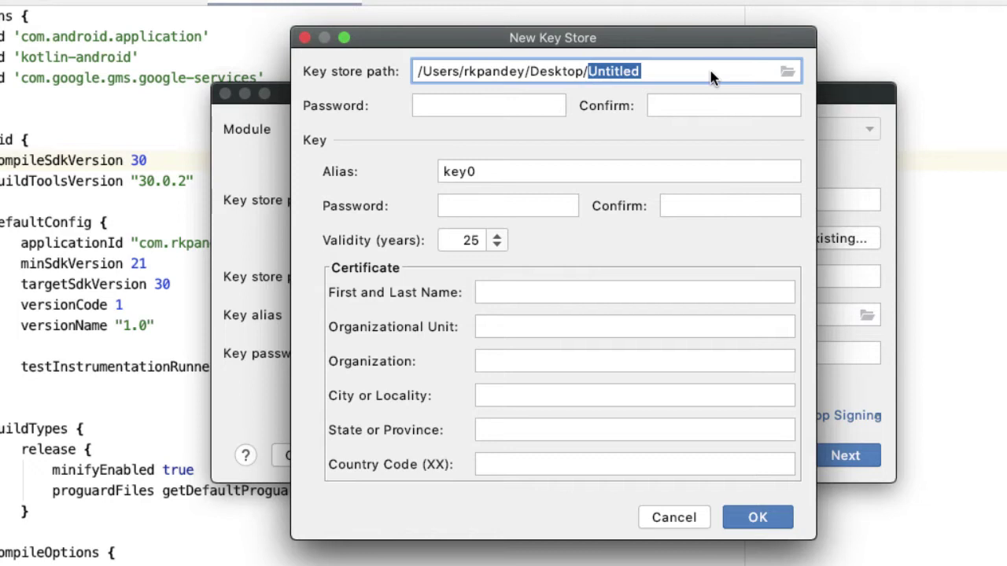
type("Ketstore.ks")
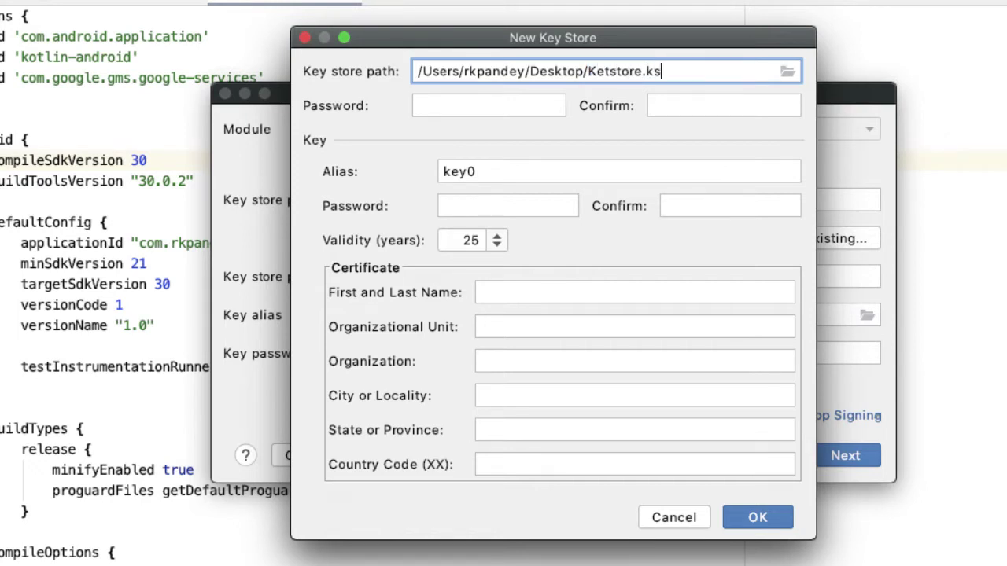
Enter and confirm the key store and key passwords, fill in the owner's full name, and submit.
left_click(512, 104)
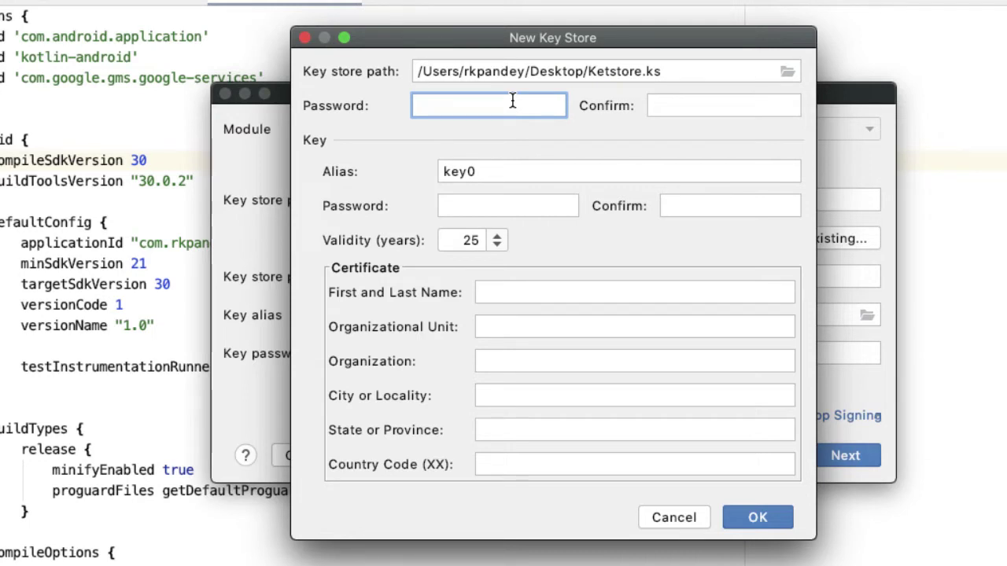
type("••••••••••")
key("Tab")
type("••••••••••")
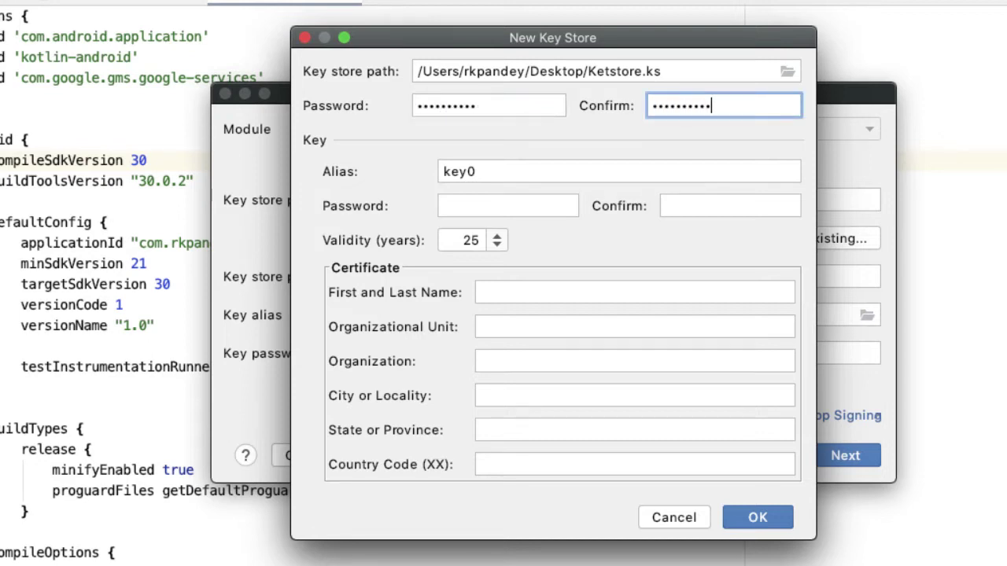
left_click(485, 198)
type("•")
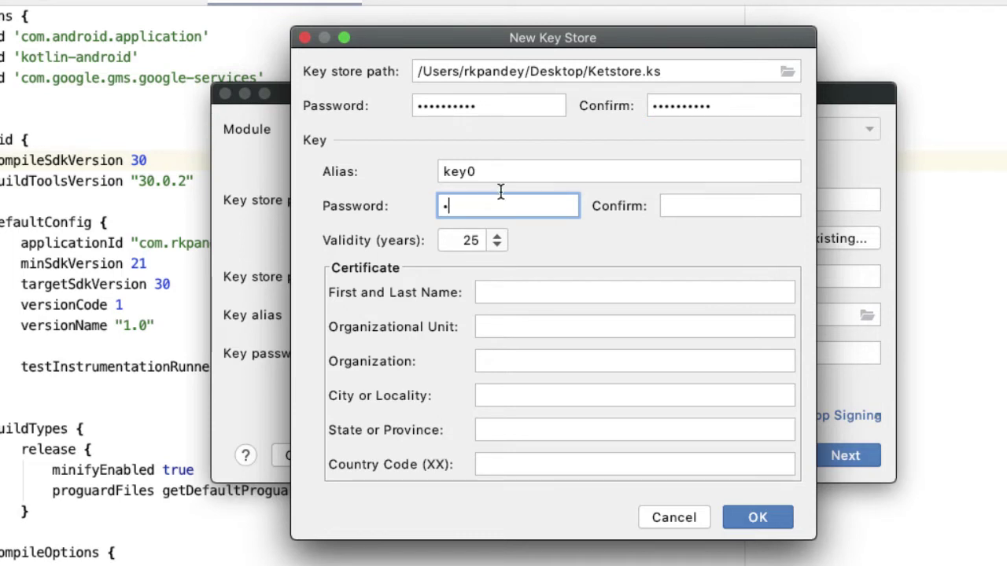
type("•••••••••")
key("Tab")
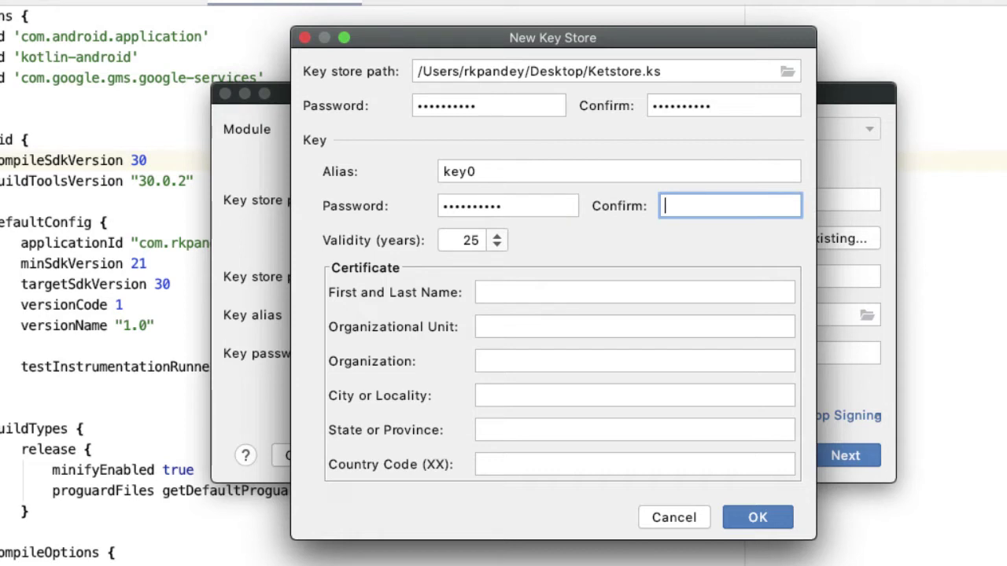
type("••••••••••••")
left_click(498, 292)
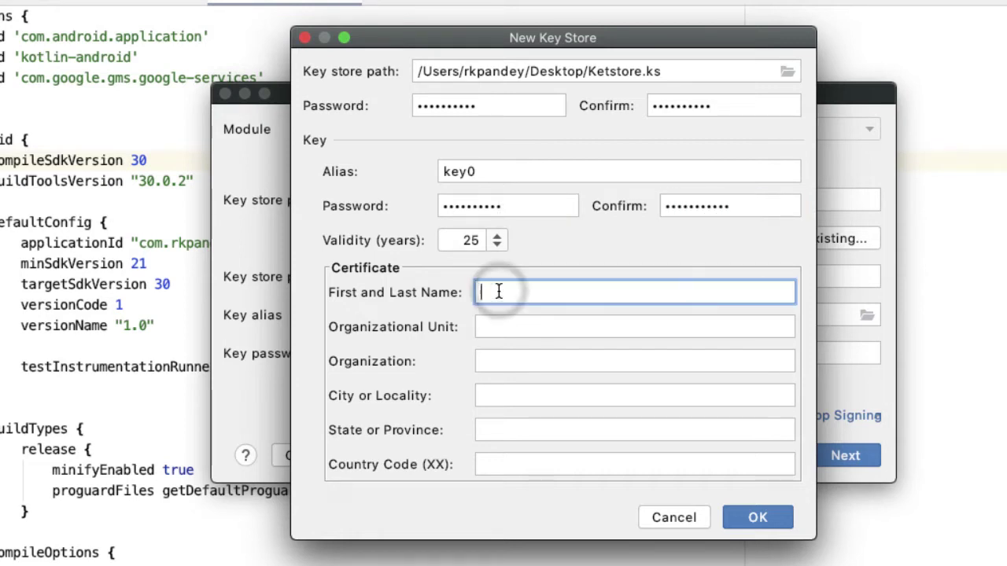
type("Rahul Pandey")
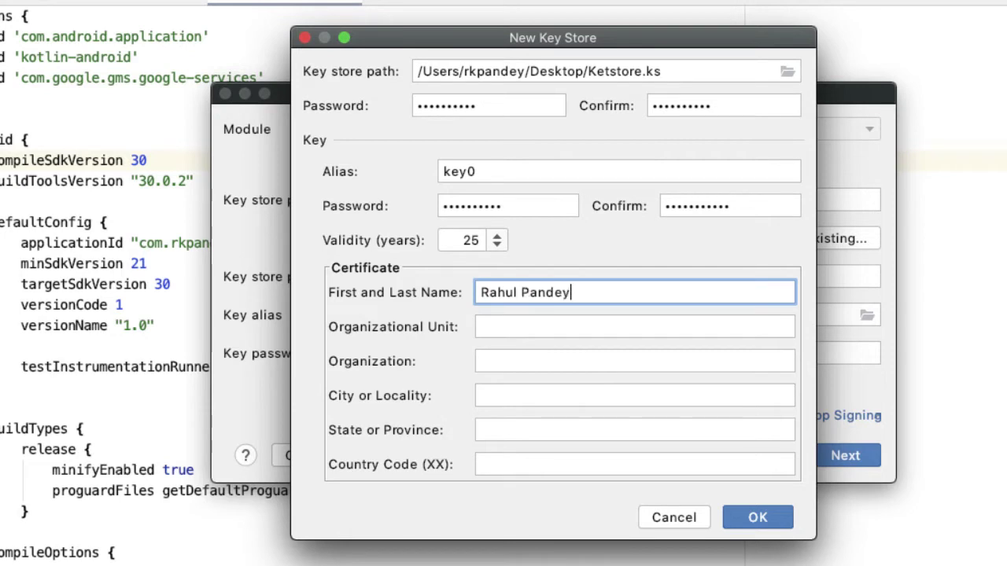
left_click(767, 525)
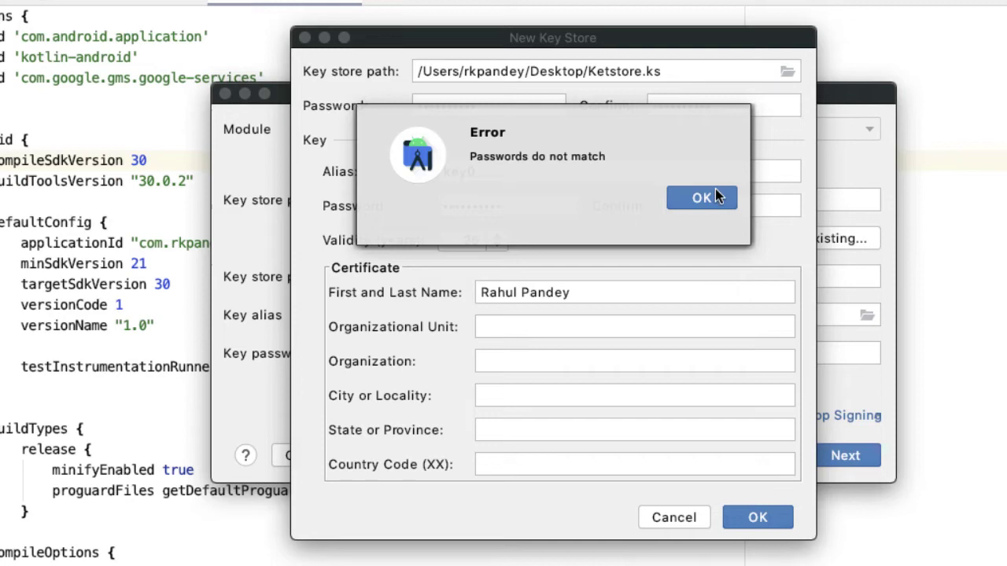
Fix the key password mismatch by retyping both key password fields, then create the key store.
left_click(701, 197)
left_click(499, 205)
double_click(499, 204)
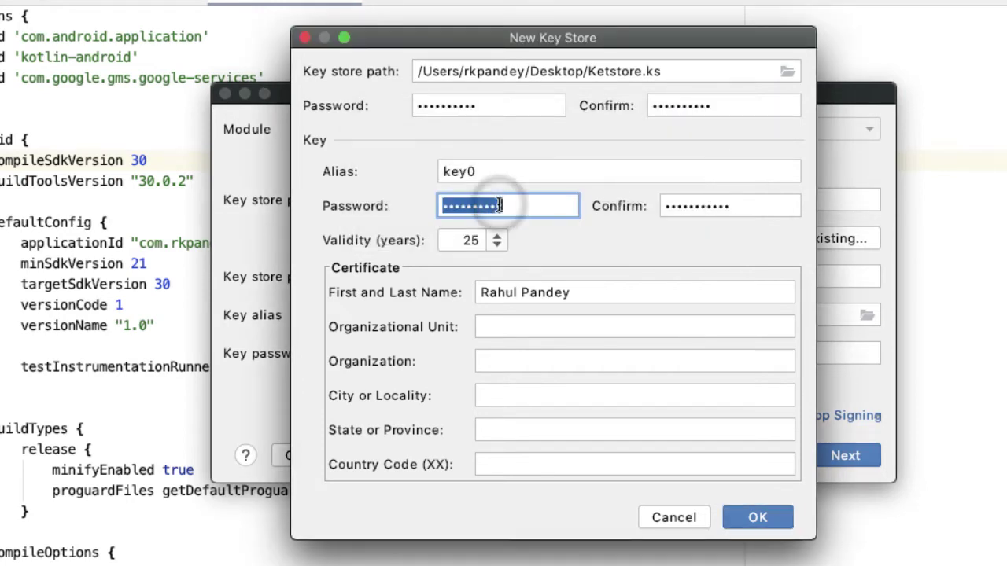
type("•••••••••••")
key("Tab")
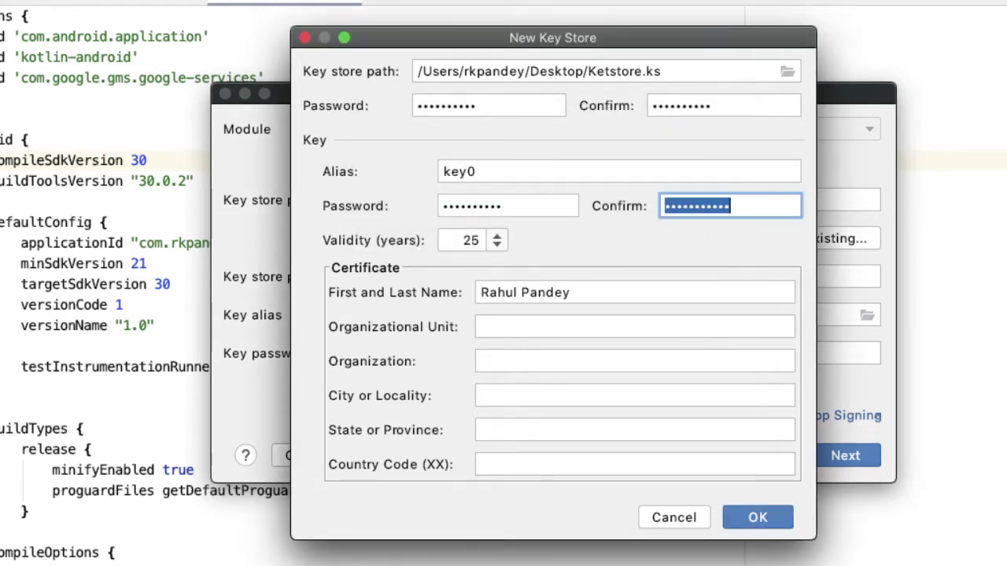
type("••••••••••")
left_click(758, 517)
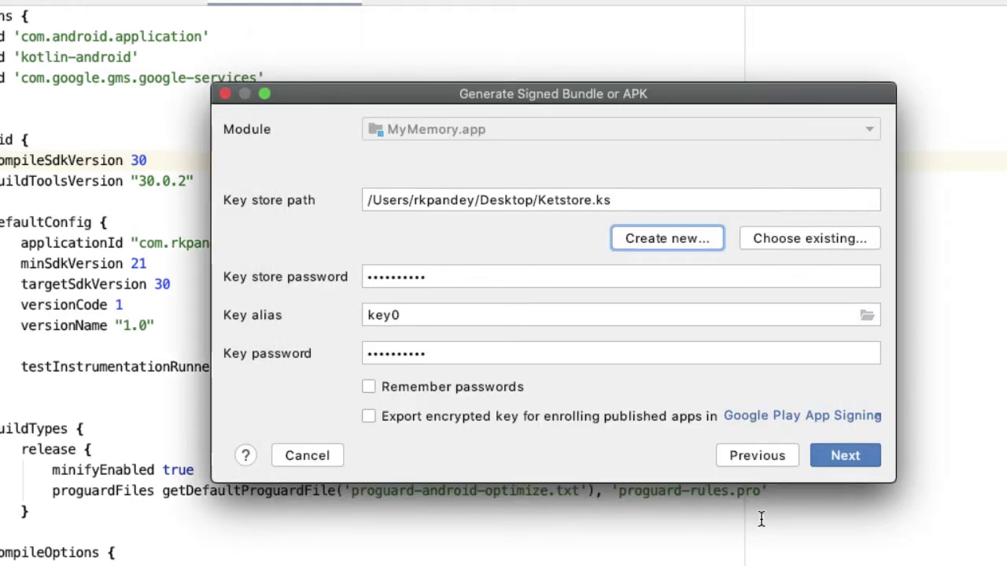
Keep passwords remembered and build the signed bundle with the release build variant.
left_click(368, 386)
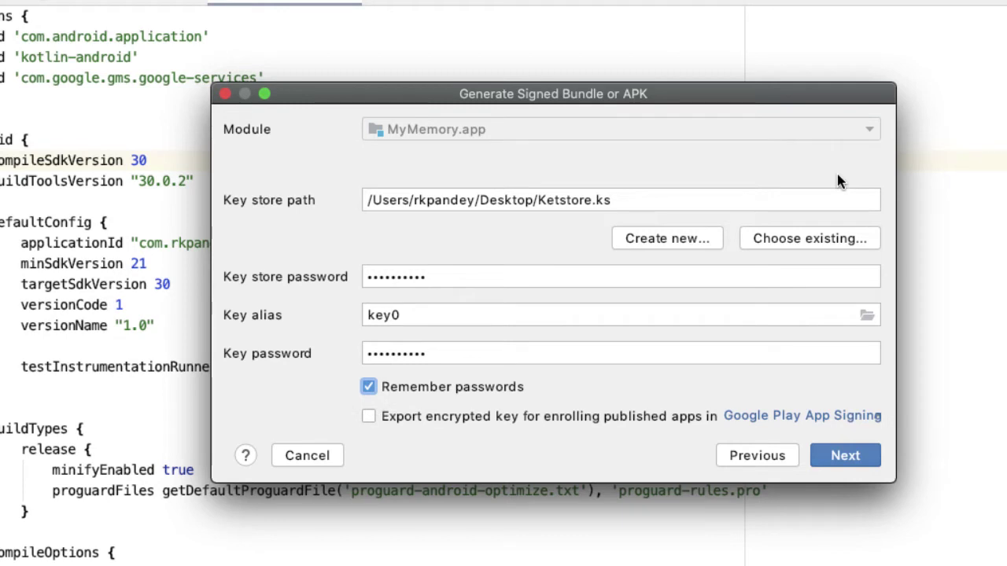
left_click(852, 457)
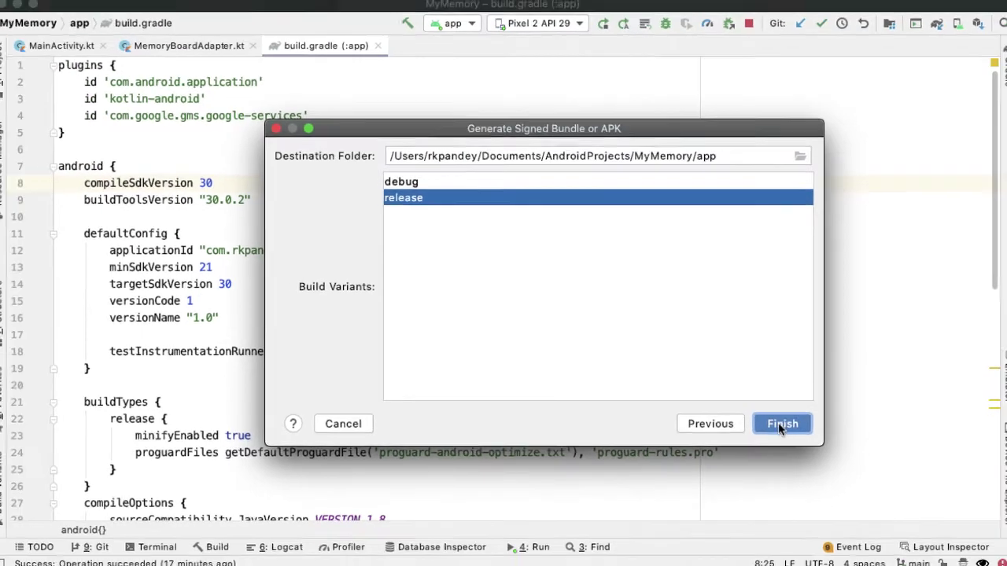
left_click(833, 449)
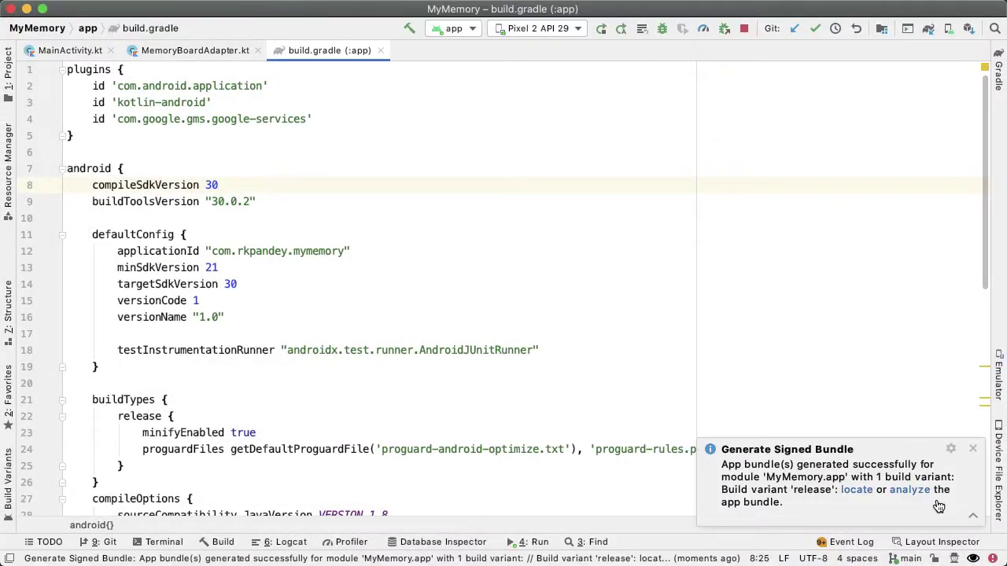
Locate app-release.aab in Finder and drag it into the Demo folder beside the five screenshots.
left_click(855, 489)
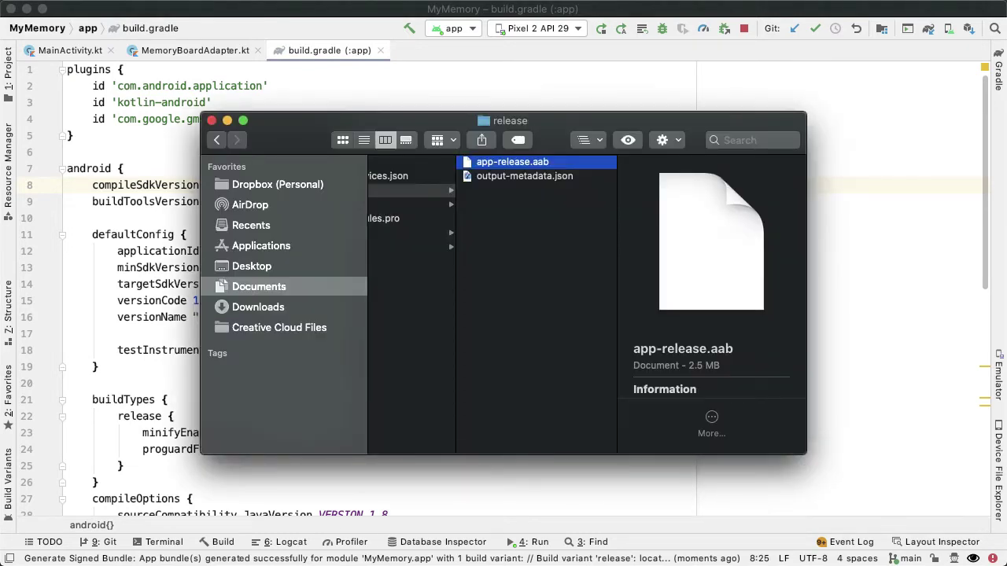
scroll(711, 276, "down", 5)
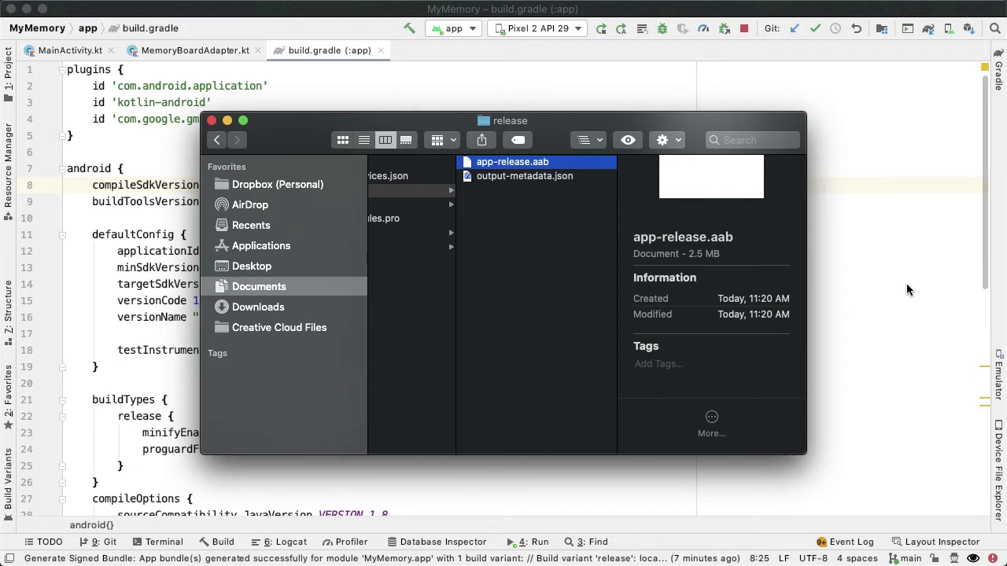
key("super+n")
left_click_drag(875, 342, 429, 220)
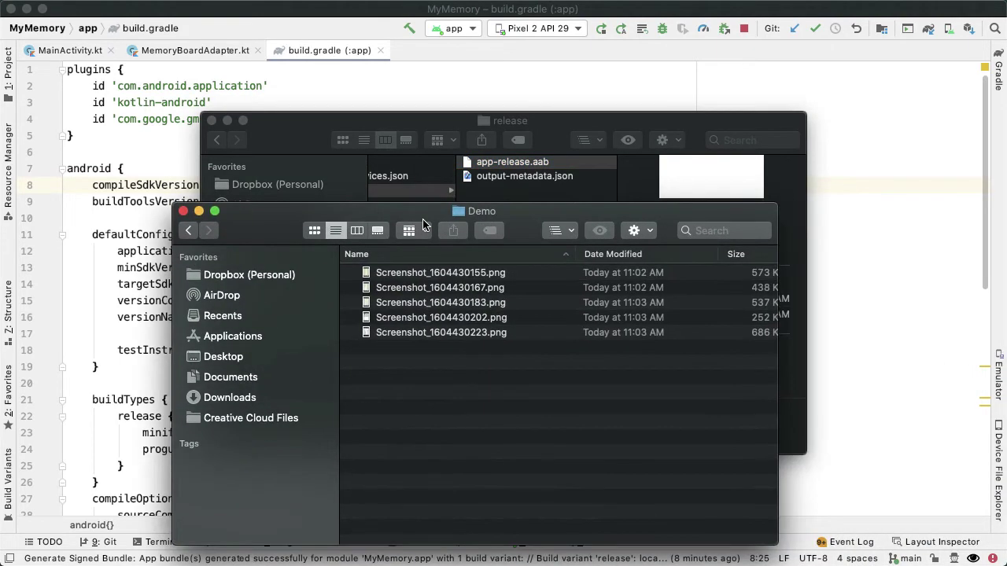
left_click(500, 168)
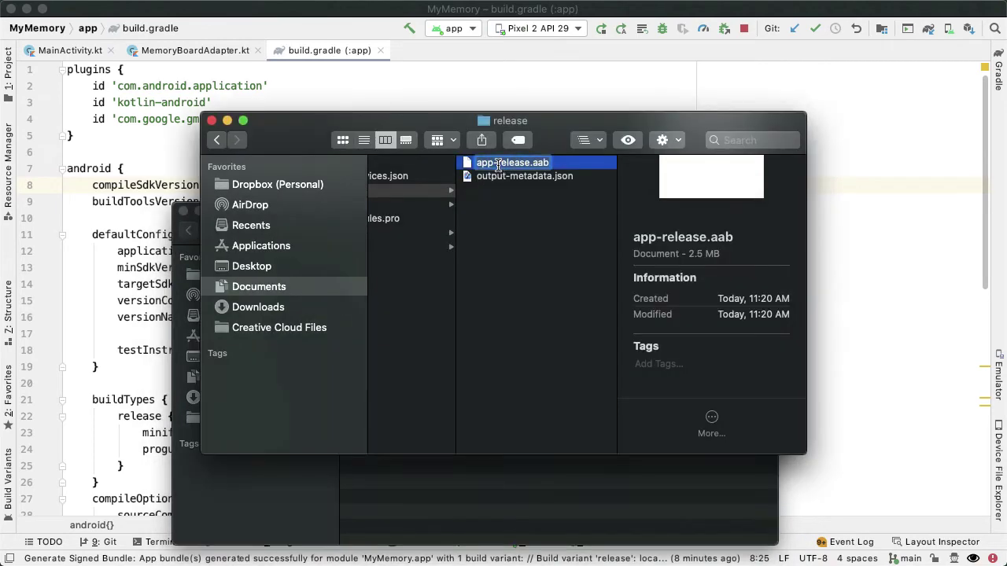
left_click_drag(472, 167, 417, 506)
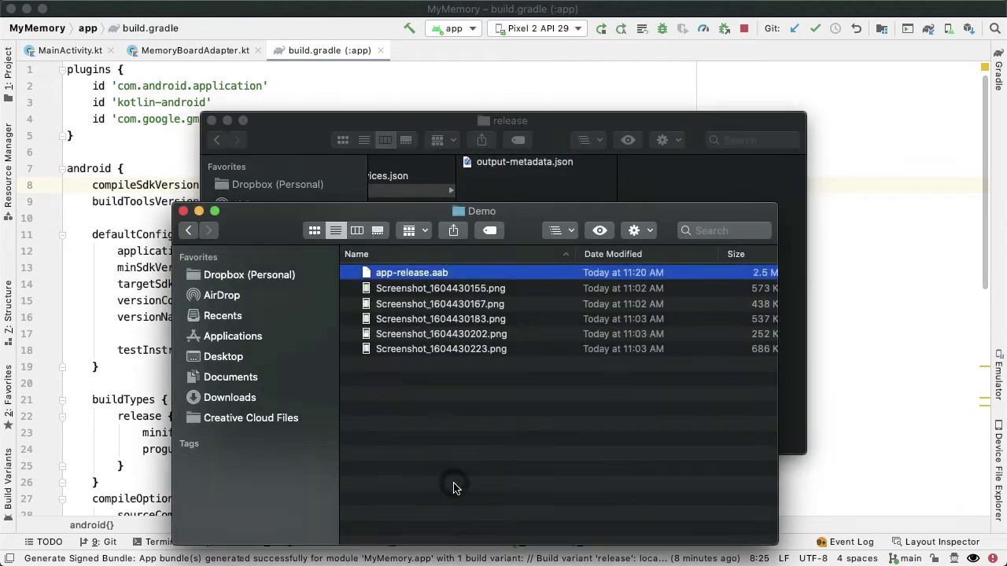
left_click_drag(429, 385, 409, 285)
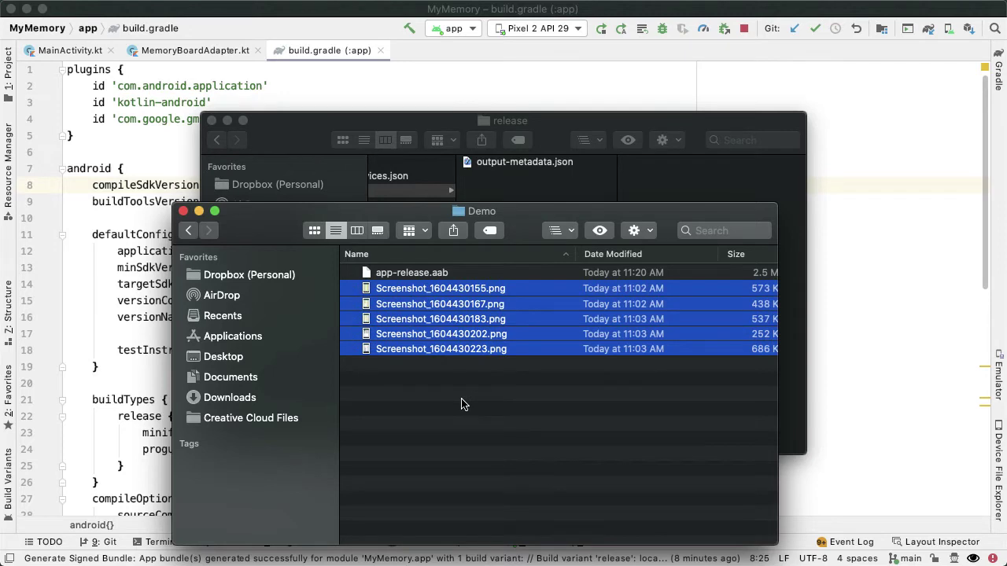
In Play Console, start a new app named 'My Memory'.
key("super+Tab")
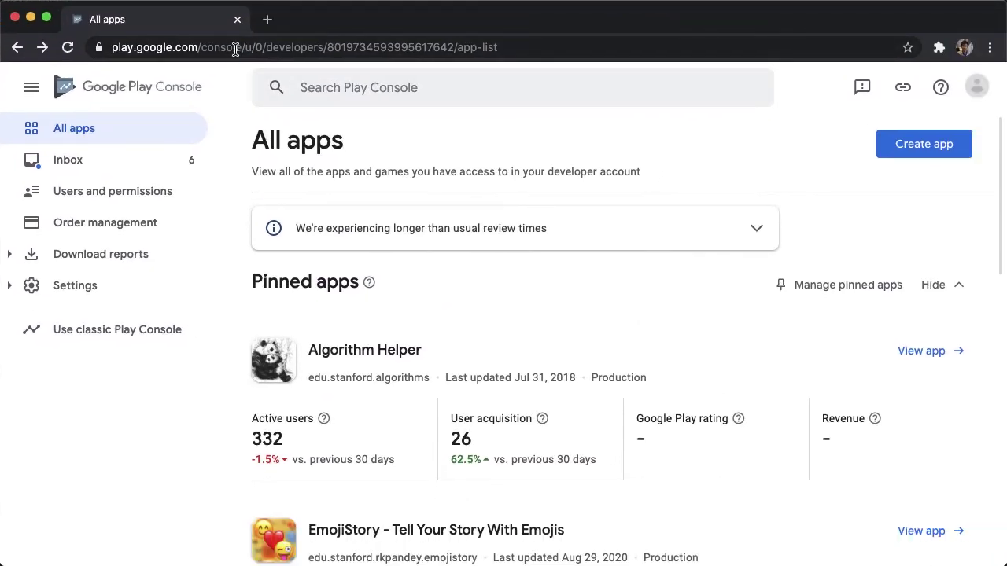
left_click(916, 146)
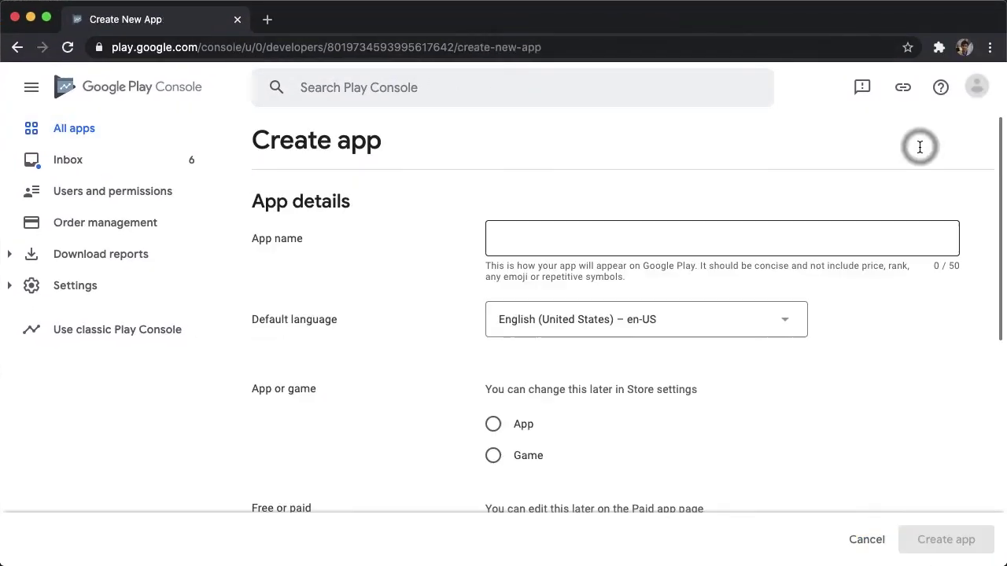
left_click(641, 244)
type("My Memory")
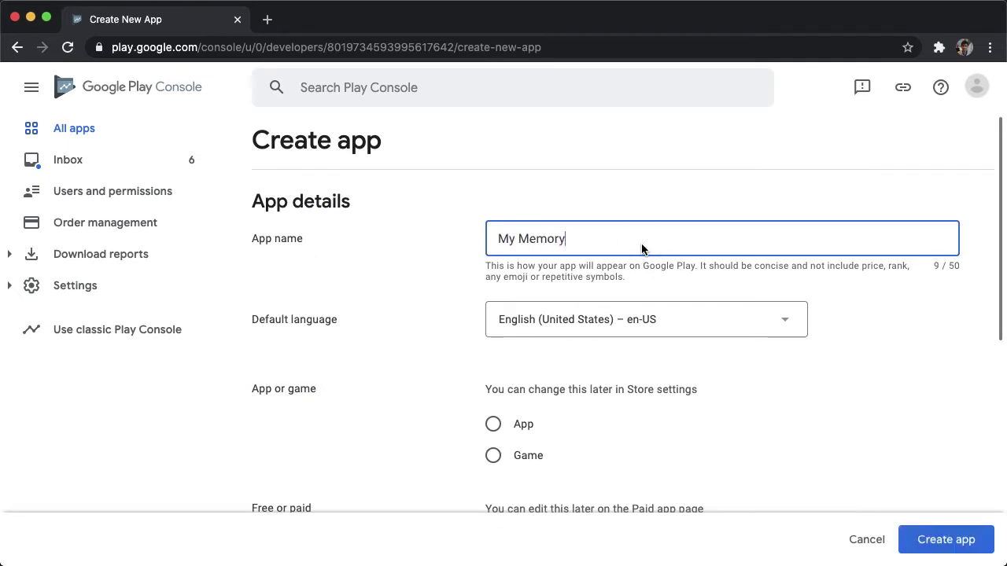
scroll(642, 249, "down", 3)
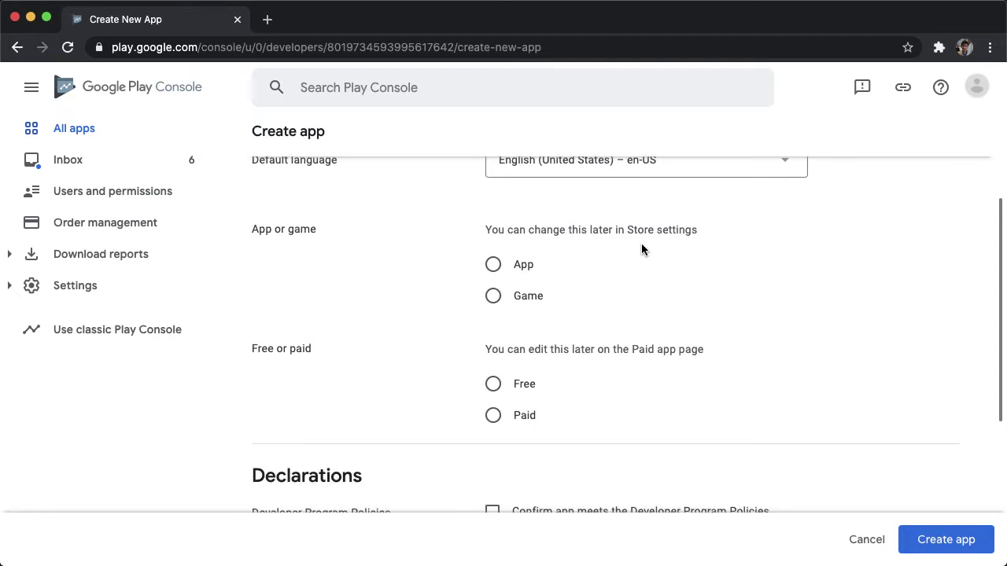
scroll(637, 252, "down", 2)
scroll(490, 247, "up", 1)
Mark it as a free game, accept the policy and US export declarations, and create the app.
left_click(492, 249)
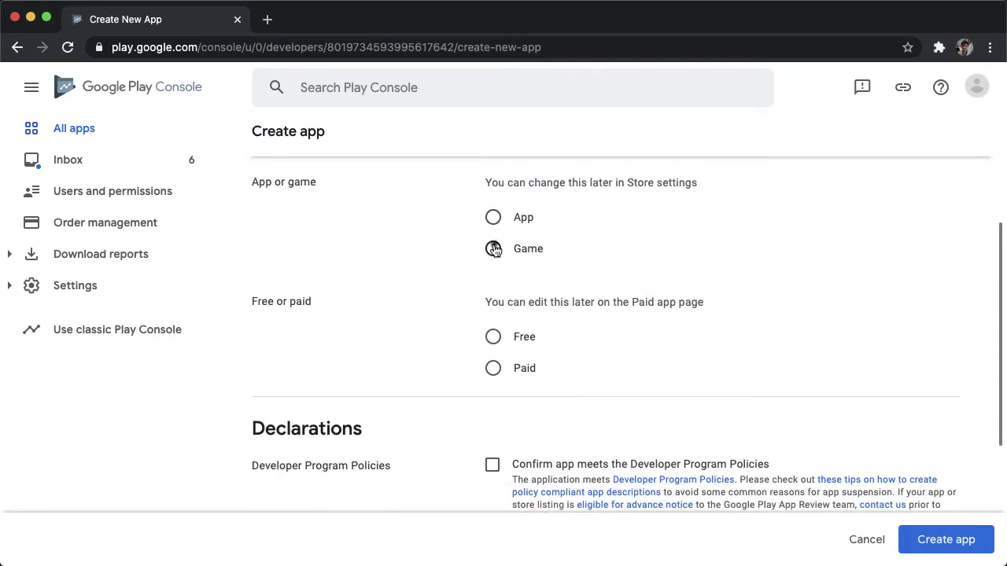
left_click(492, 336)
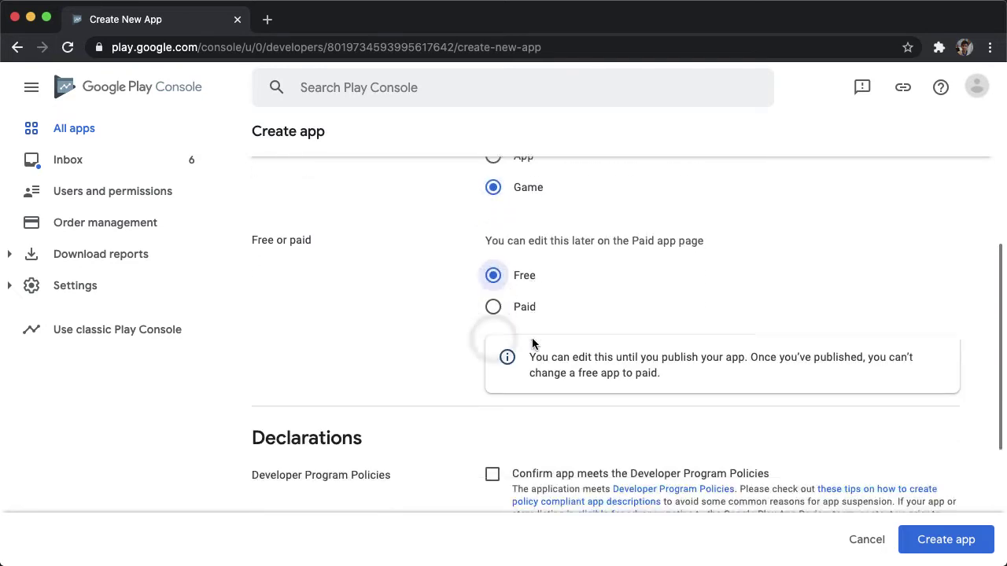
scroll(532, 341, "down", 3)
left_click(492, 287)
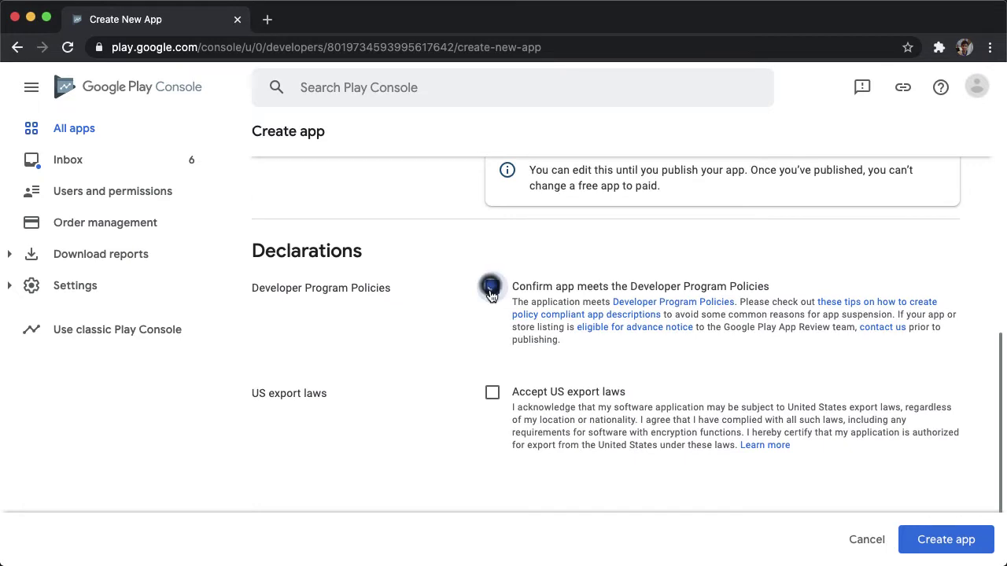
left_click(492, 392)
scroll(540, 417, "down", 1)
left_click(941, 541)
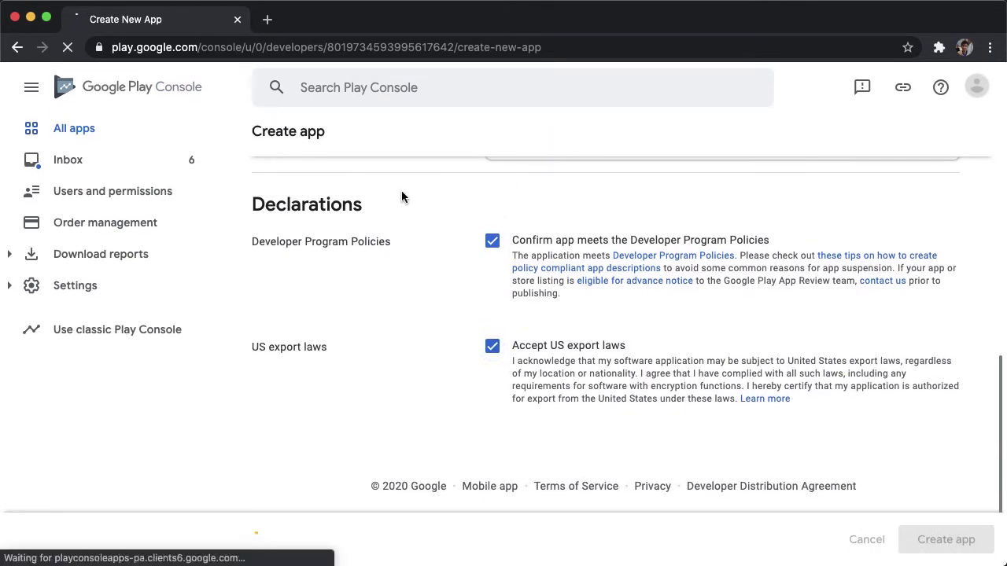
scroll(414, 245, "down", 6)
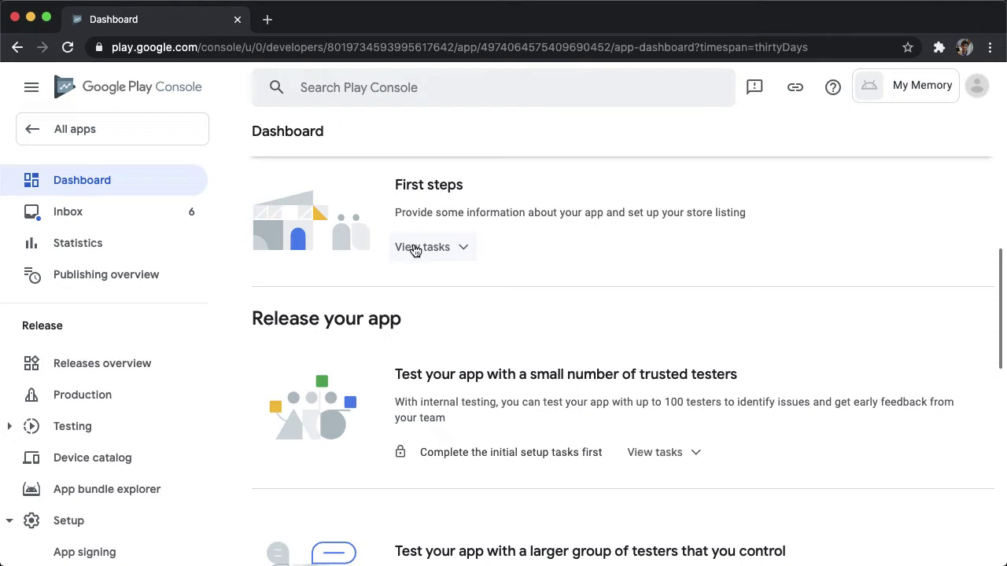
Declare in App access that all functionality is available without special access, and save.
left_click(437, 249)
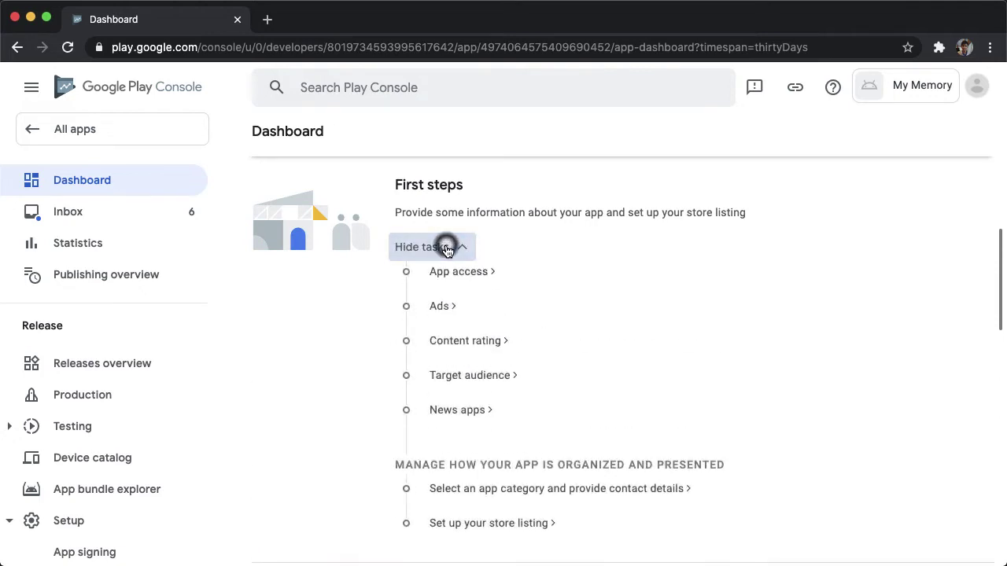
scroll(464, 236, "down", 2)
left_click(470, 219)
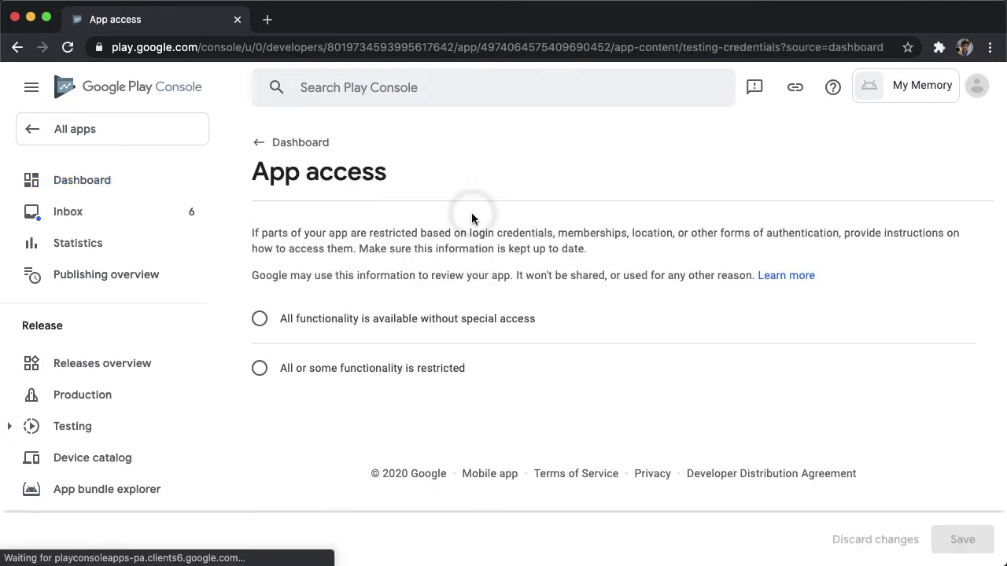
left_click(260, 319)
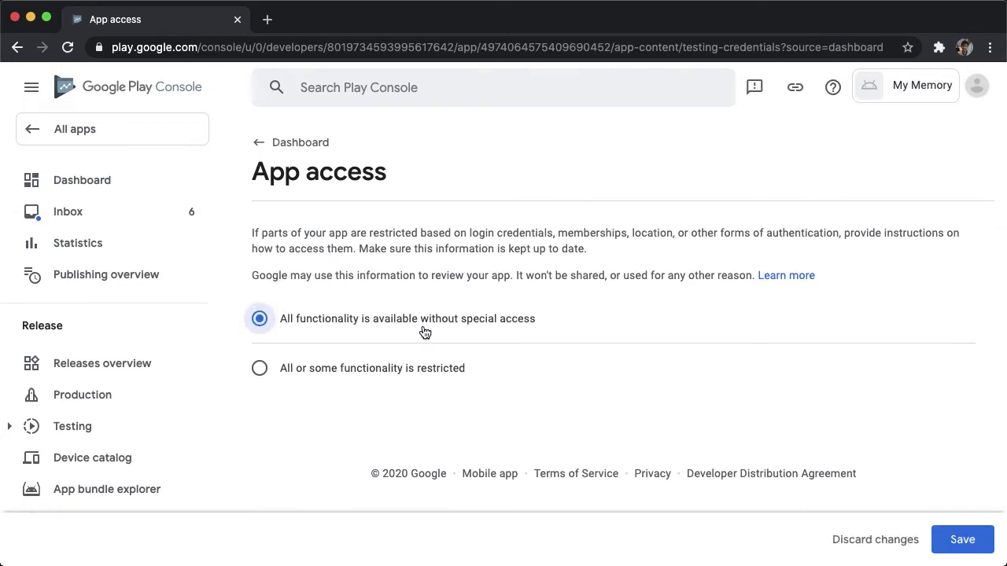
left_click(957, 541)
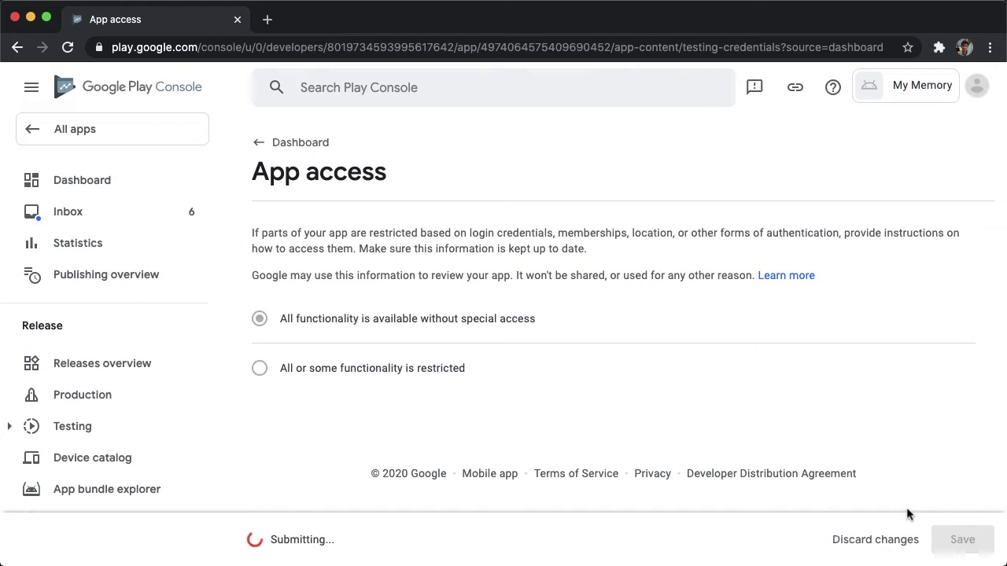
left_click(259, 142)
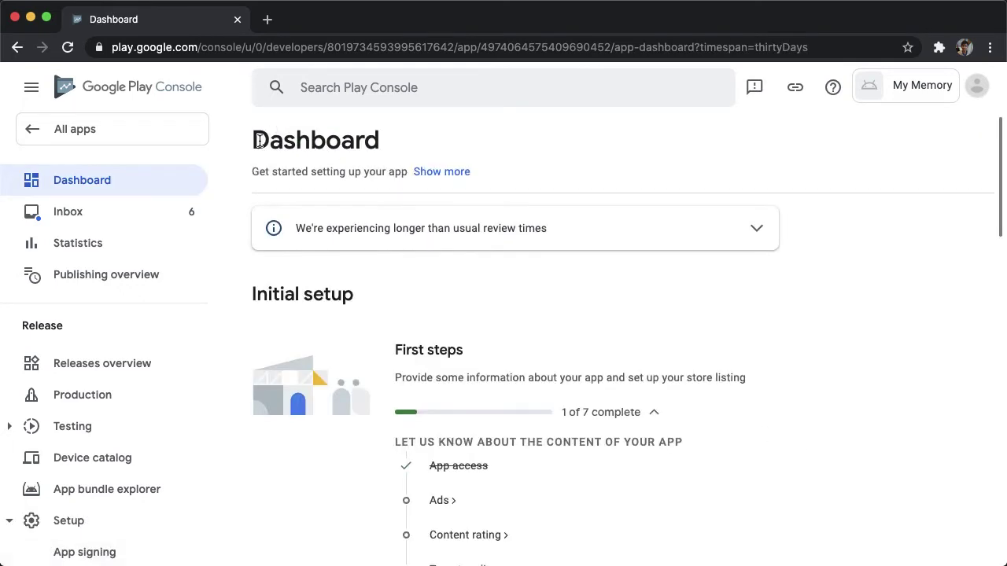
Declare that the app contains no ads, save, and go to Content rating.
scroll(308, 191, "down", 3)
left_click(441, 327)
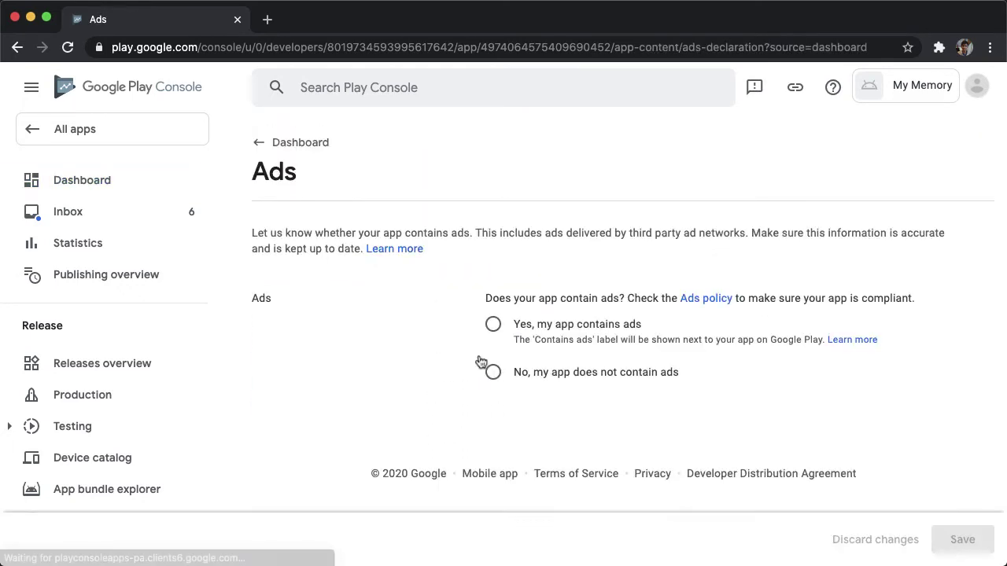
left_click(491, 372)
left_click(961, 539)
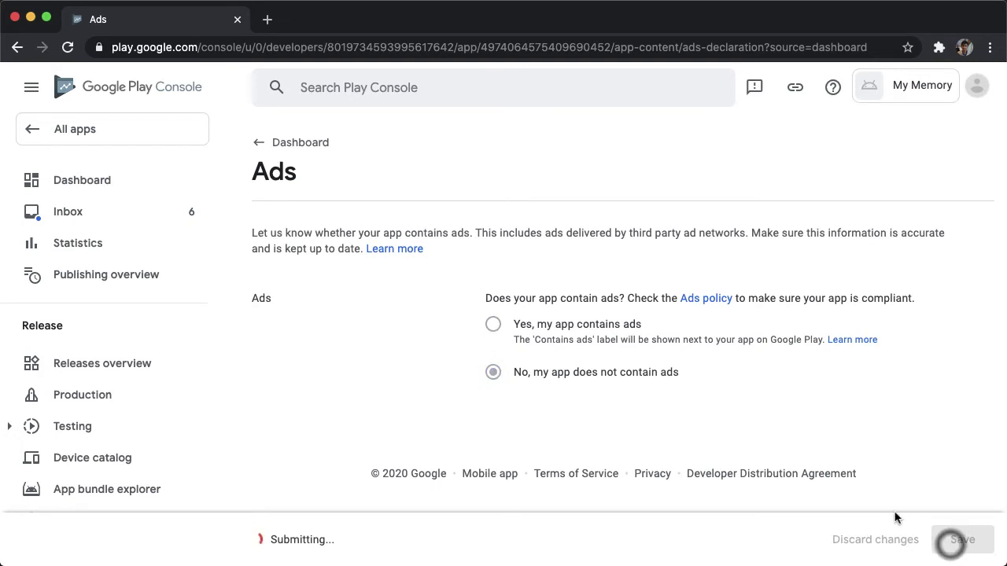
left_click(260, 147)
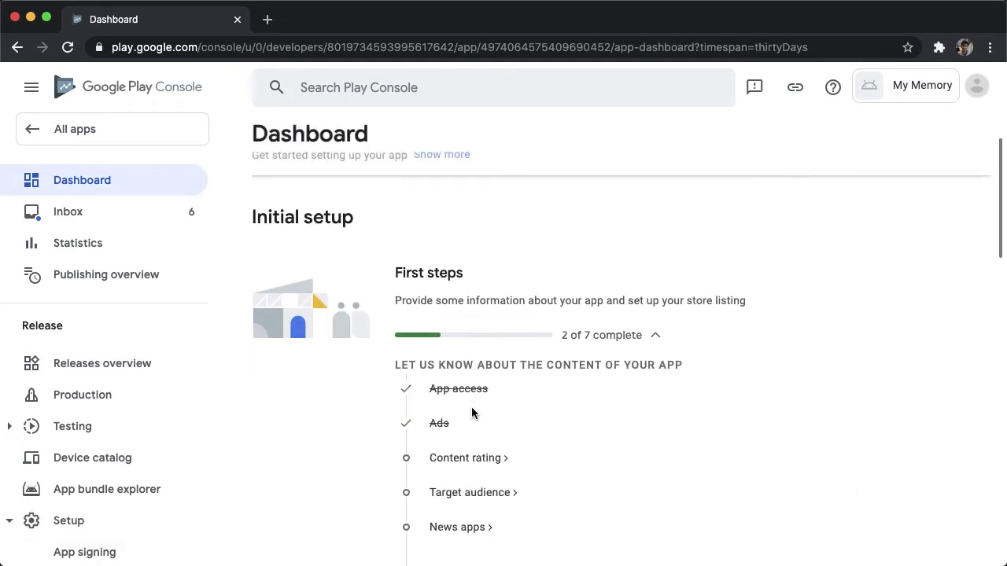
left_click(462, 455)
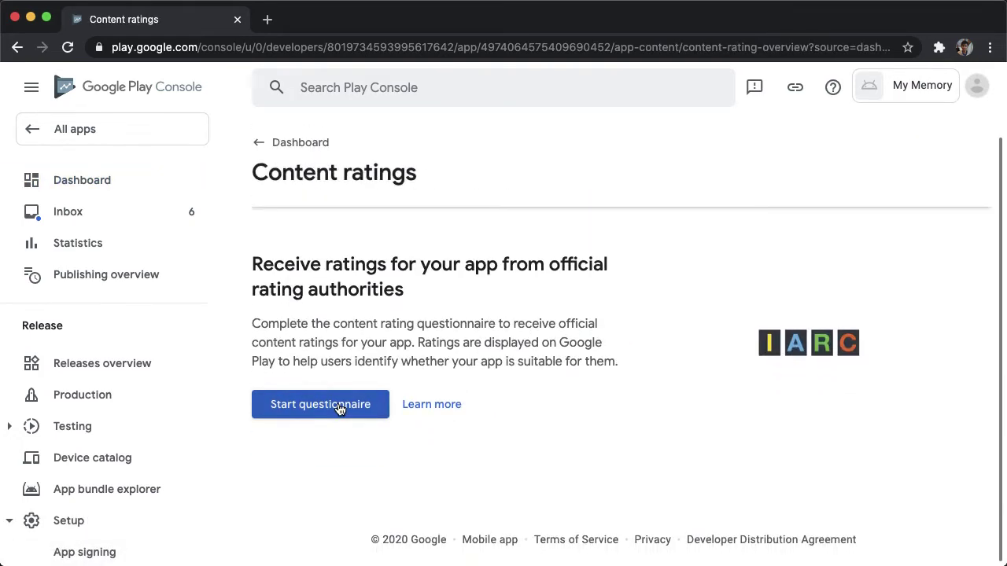
Start the content rating questionnaire with the suggested contact e-mail and the Game category.
left_click(339, 405)
left_click(504, 317)
left_click(499, 353)
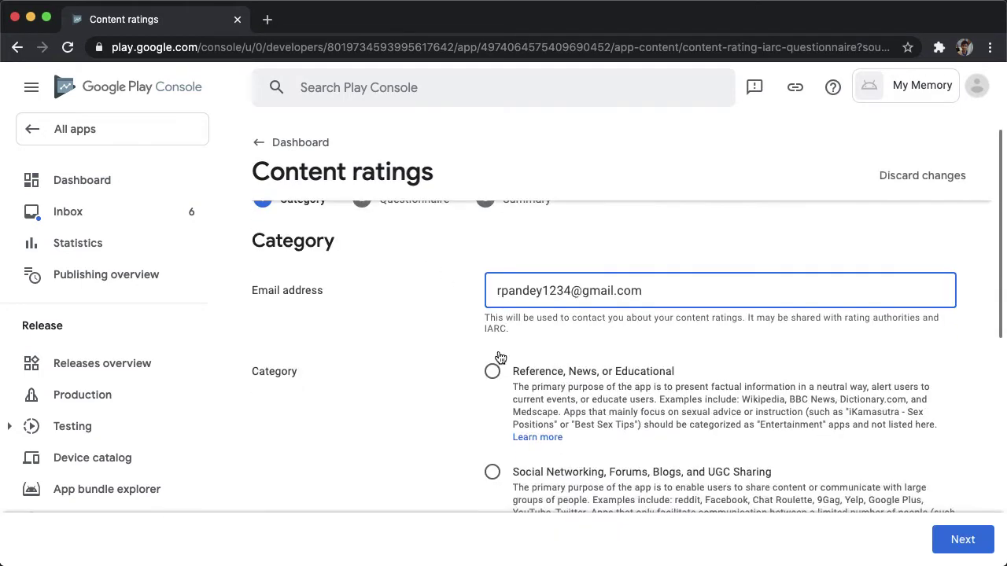
scroll(499, 356, "down", 5)
scroll(499, 356, "down", 2)
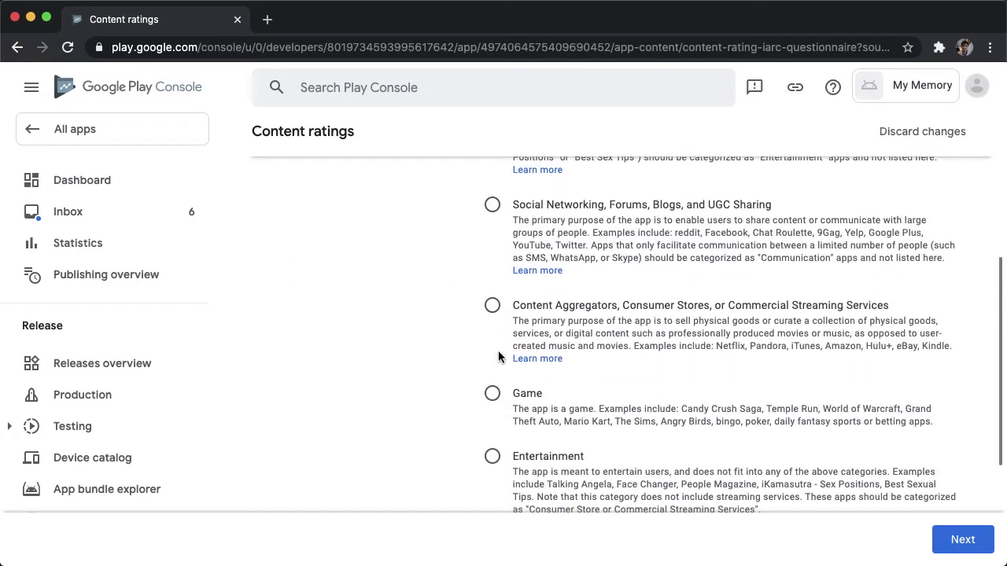
left_click(492, 391)
scroll(546, 382, "down", 5)
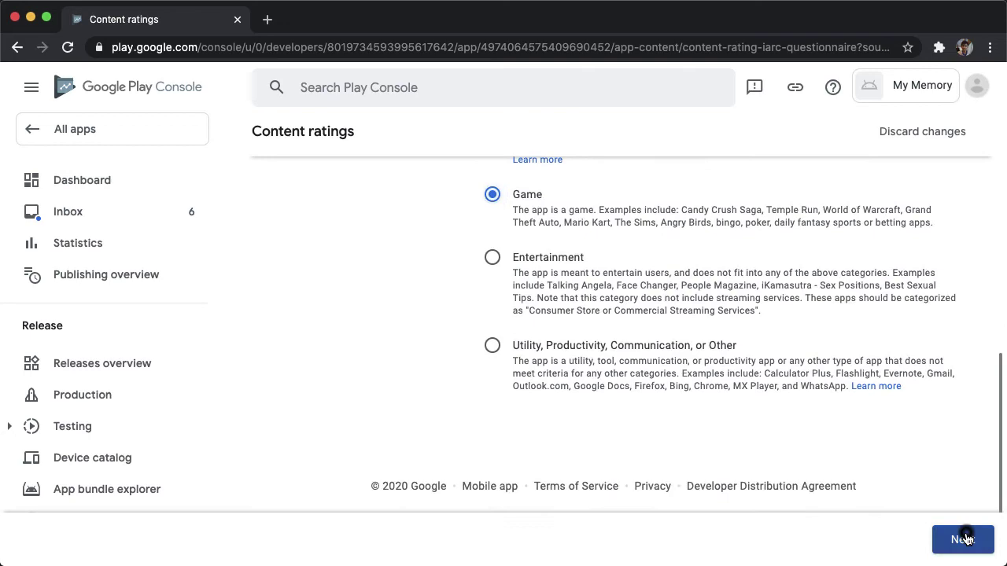
left_click(962, 538)
Answer No to Violence, Fear, Sexuality, Gambling, Language, Controlled Substance and Crude Humor.
scroll(319, 299, "down", 1)
left_click(321, 279)
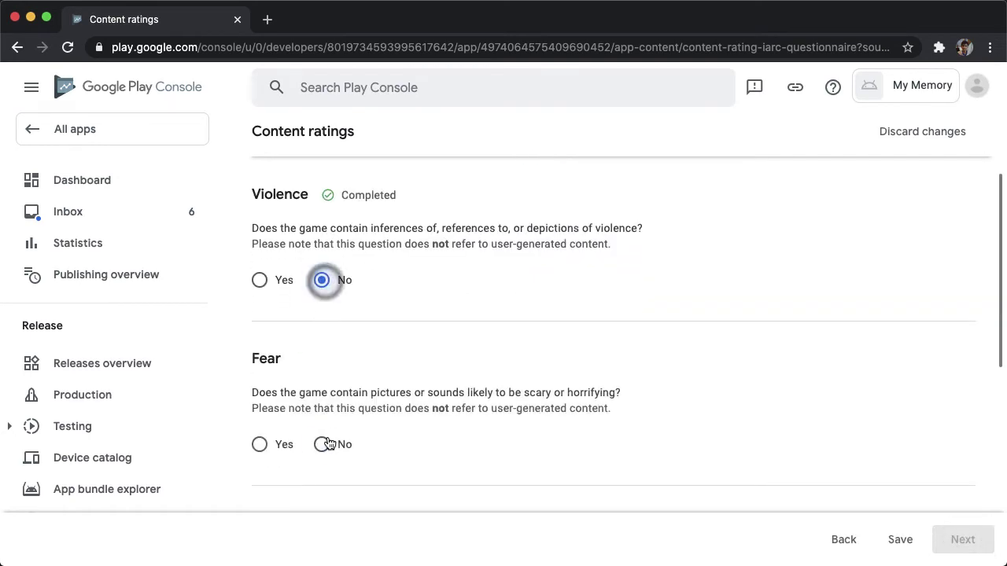
left_click(321, 443)
scroll(322, 417, "down", 3)
left_click(325, 393)
scroll(324, 370, "down", 3)
left_click(321, 349)
scroll(322, 338, "down", 3)
left_click(322, 326)
scroll(322, 314, "down", 3)
left_click(322, 282)
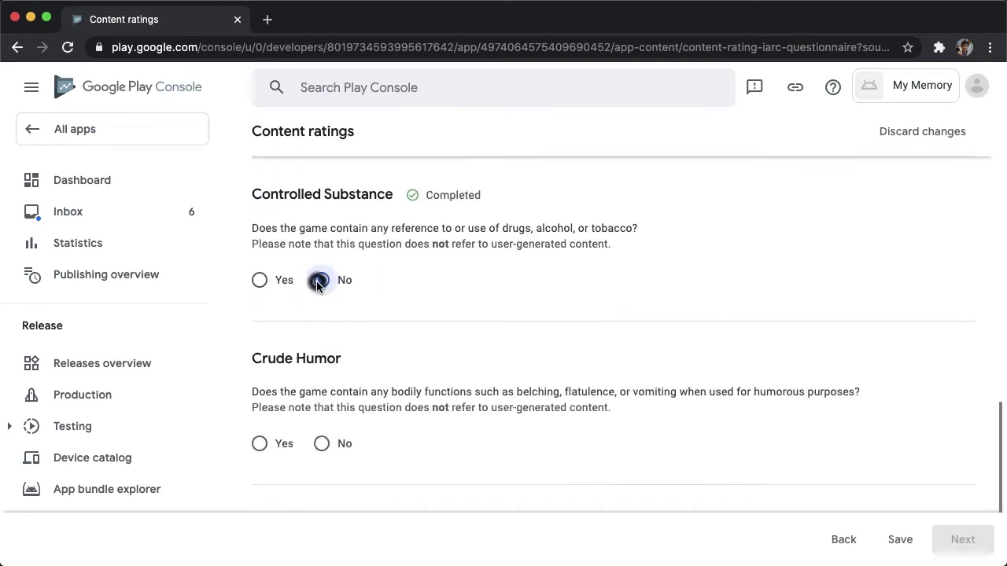
scroll(321, 307, "down", 3)
left_click(321, 325)
scroll(324, 328, "down", 3)
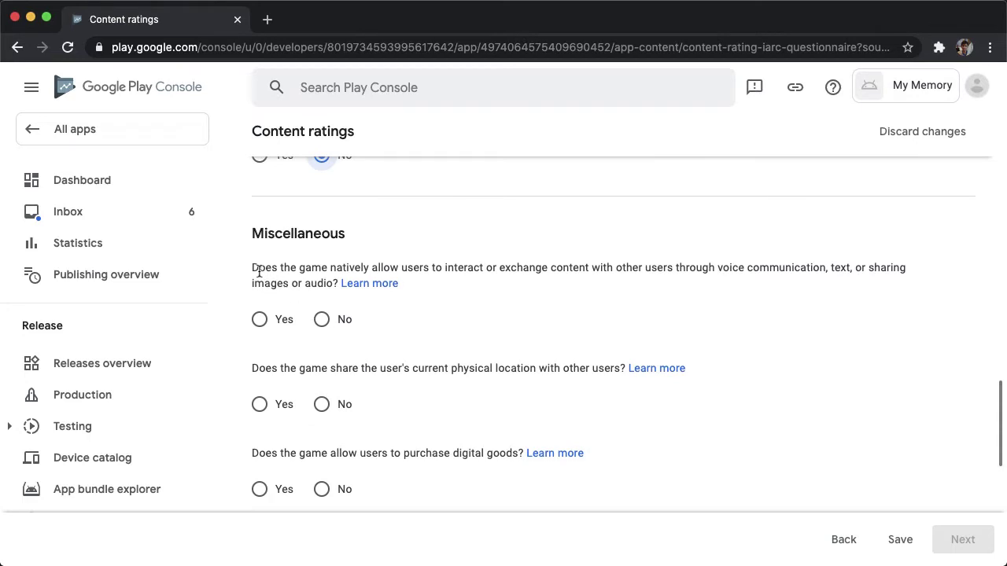
Answer Yes to users interacting and sharing content, and No to all remaining questions.
left_click_drag(251, 266, 410, 283)
left_click(420, 282)
double_click(268, 283)
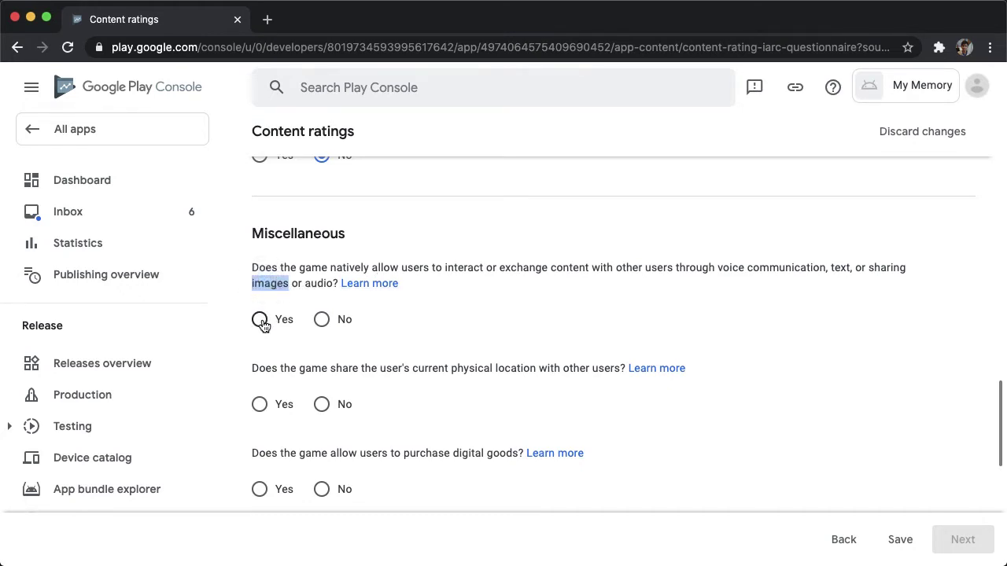
left_click(261, 322)
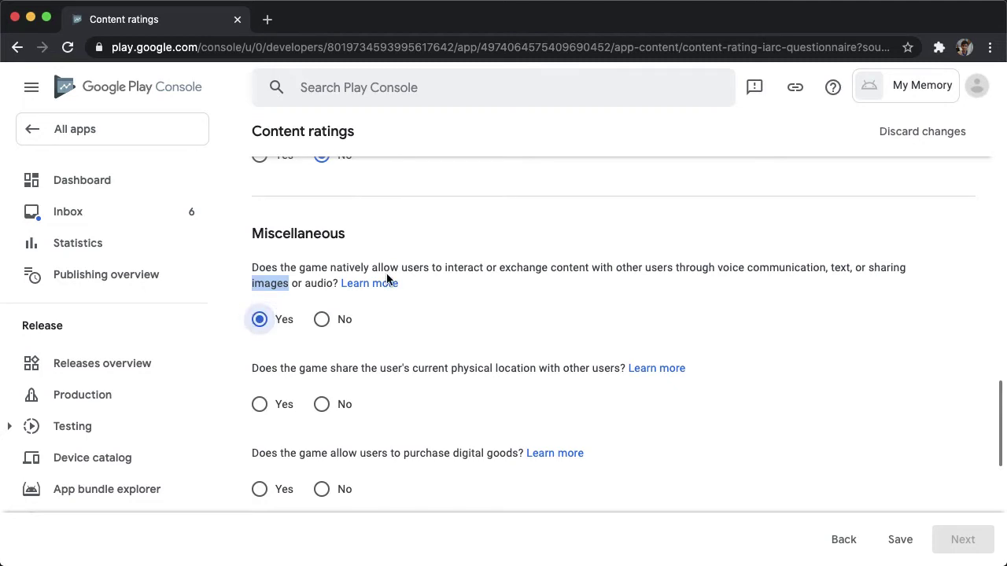
scroll(387, 279, "down", 3)
left_click(322, 233)
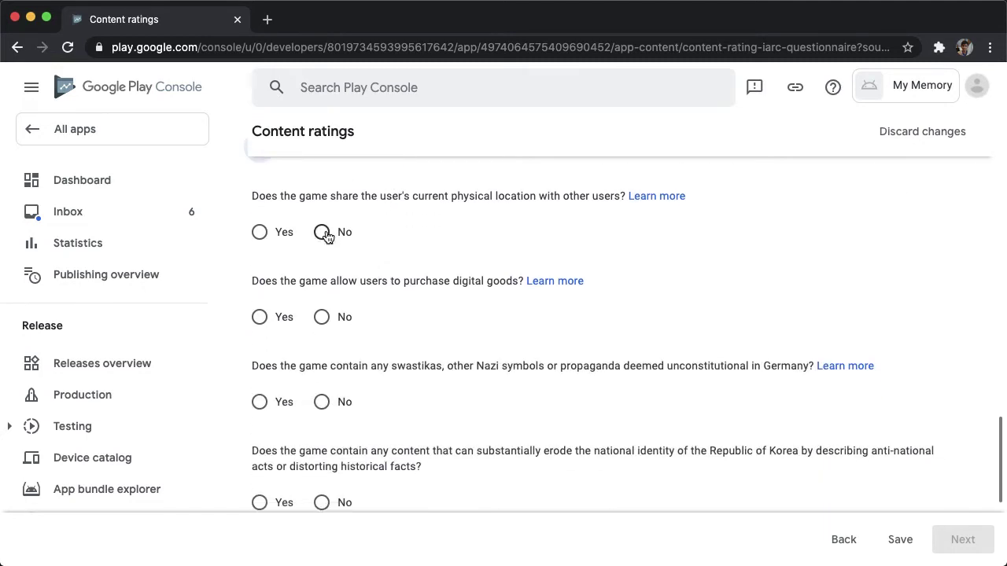
left_click(322, 317)
scroll(327, 362, "down", 1)
left_click(322, 364)
scroll(326, 364, "down", 2)
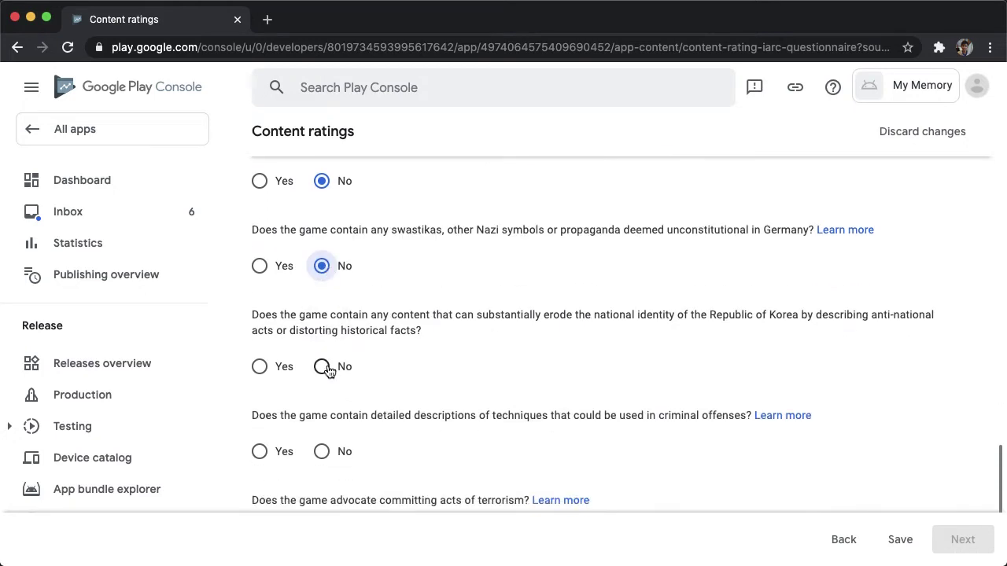
left_click(323, 367)
left_click(323, 451)
scroll(325, 454, "down", 2)
left_click(324, 414)
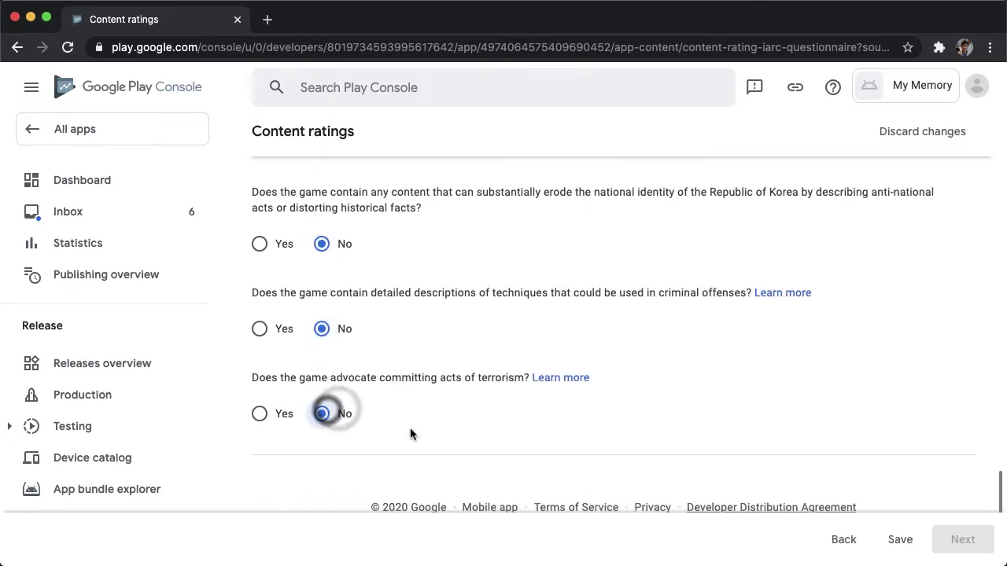
Save the answers and submit the resulting ESRB Everyone and PEGI 3 ratings.
left_click(899, 539)
left_click(947, 533)
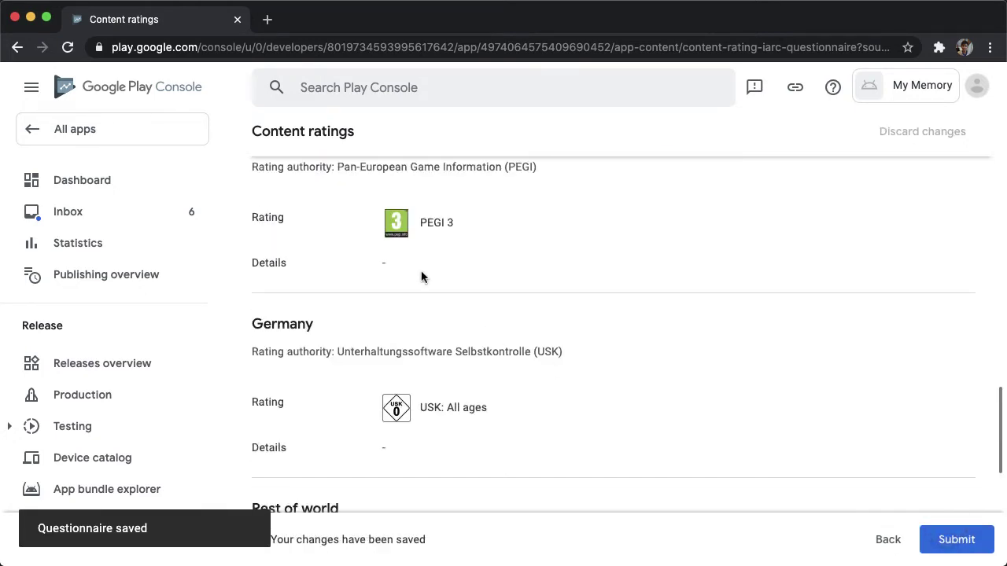
scroll(417, 262, "up", 4)
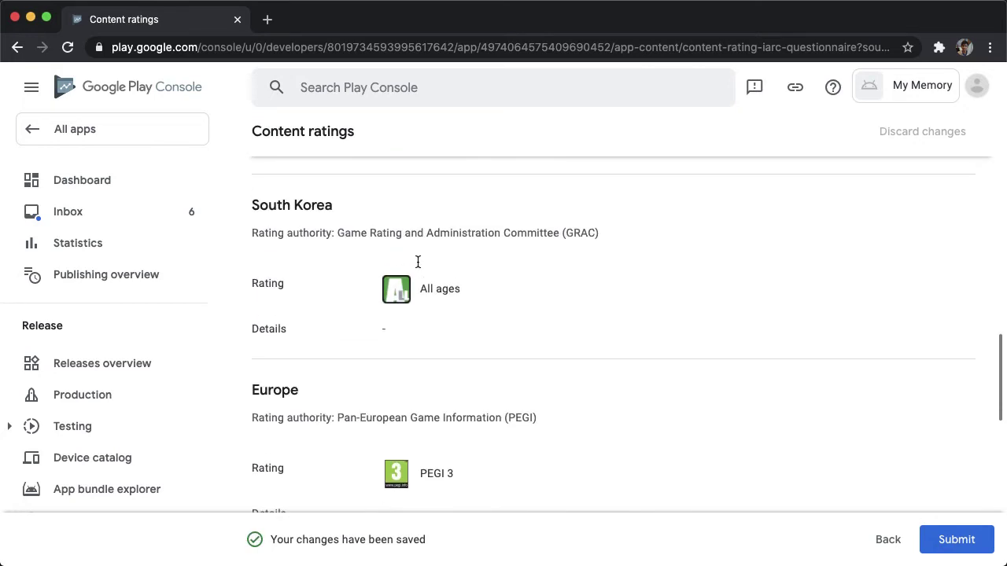
scroll(418, 261, "down", 8)
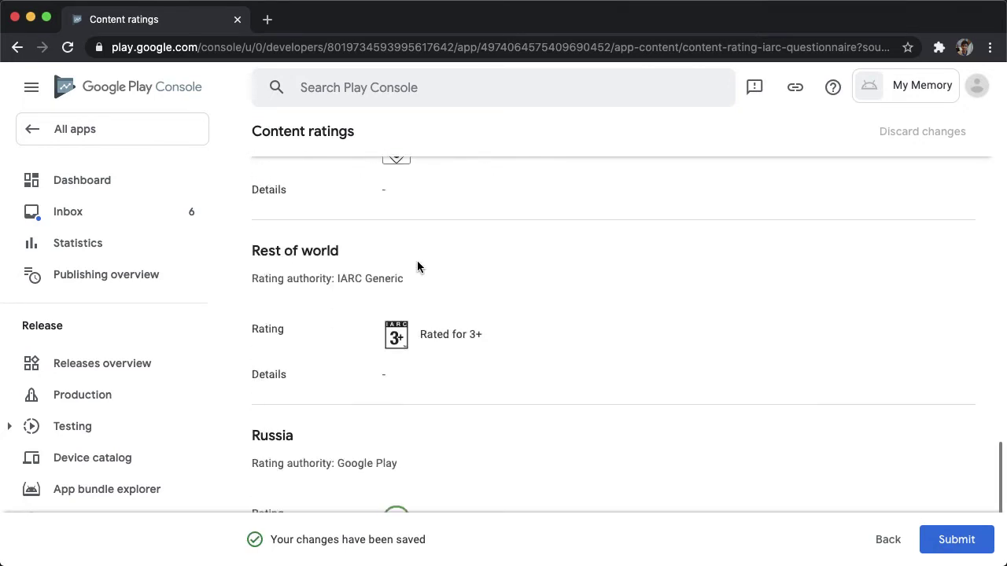
scroll(416, 261, "up", 10)
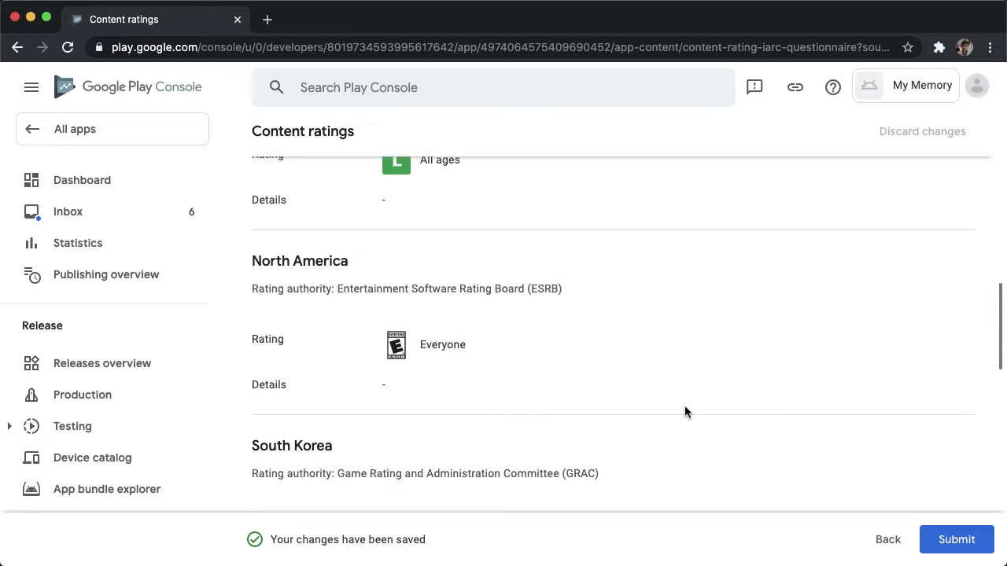
left_click(952, 548)
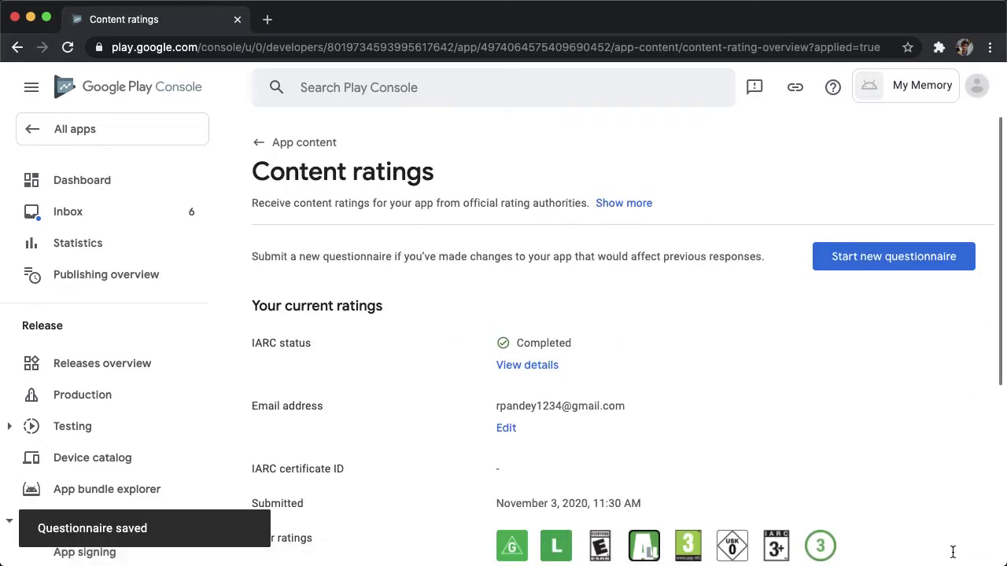
scroll(649, 377, "down", 1)
scroll(456, 279, "up", 1)
Open the Privacy policy declaration from the App content overview.
left_click(259, 143)
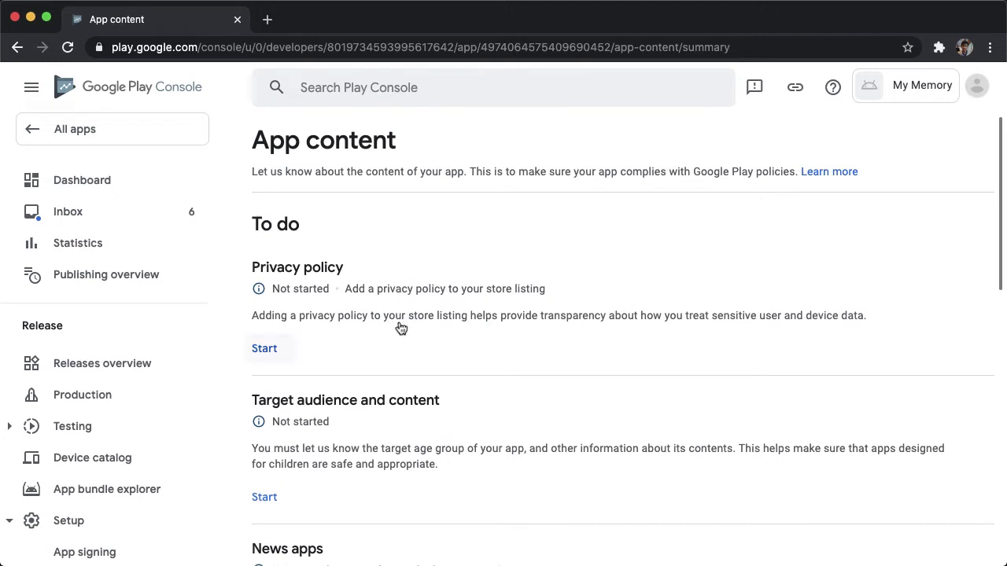
scroll(286, 289, "down", 2)
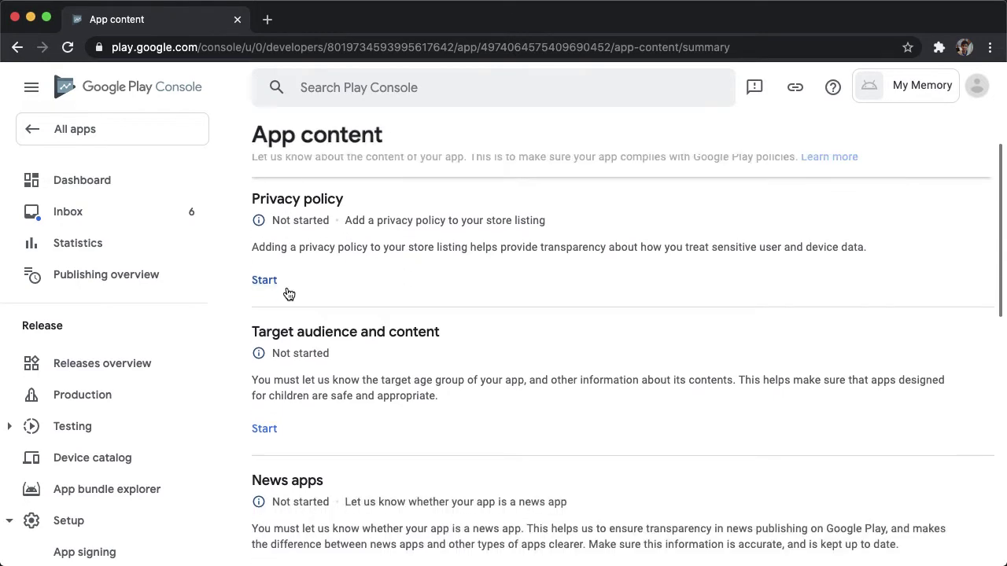
scroll(286, 289, "up", 2)
left_click(281, 345)
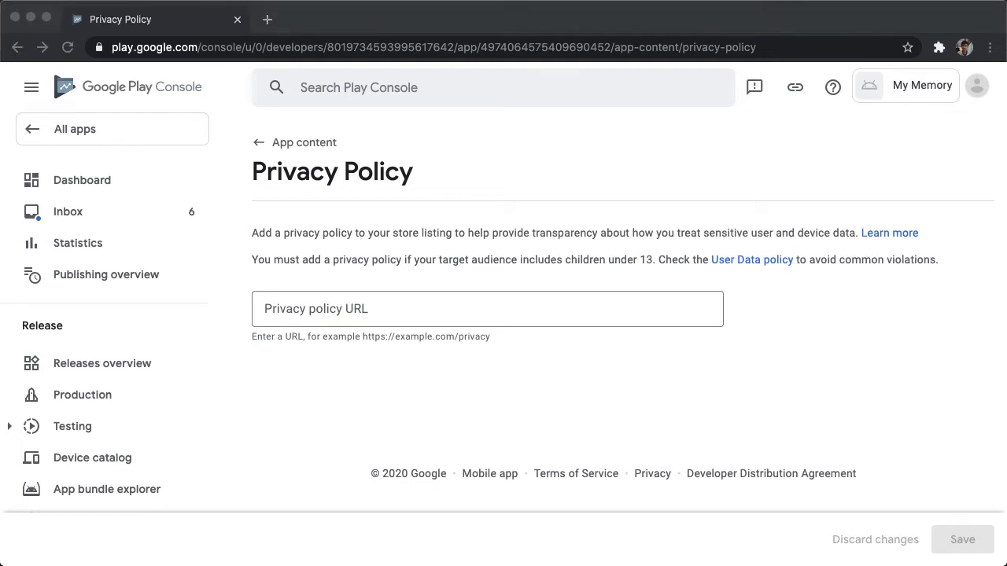
Load the My Memory Privacy Policy Google Doc in a new tab and copy its address.
left_click(459, 244)
key("super+t")
key("Return")
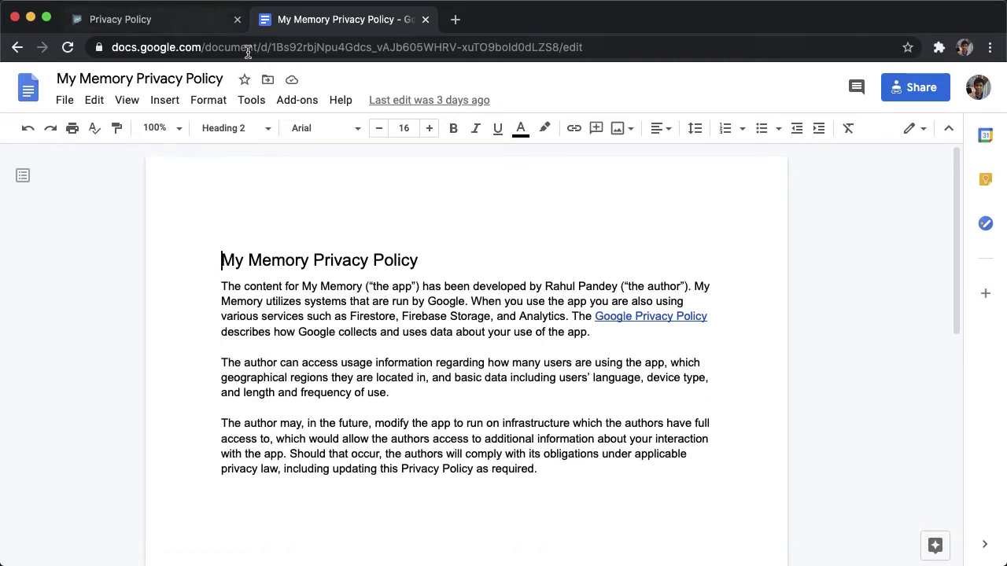
left_click(299, 48)
left_click(921, 89)
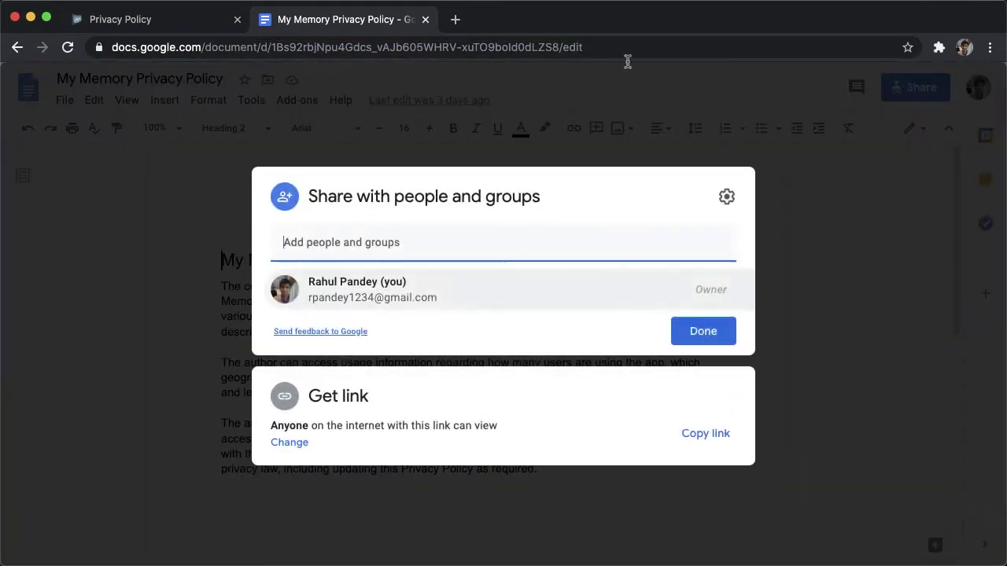
Paste the document link into the Privacy policy URL field and save it.
left_click(138, 20)
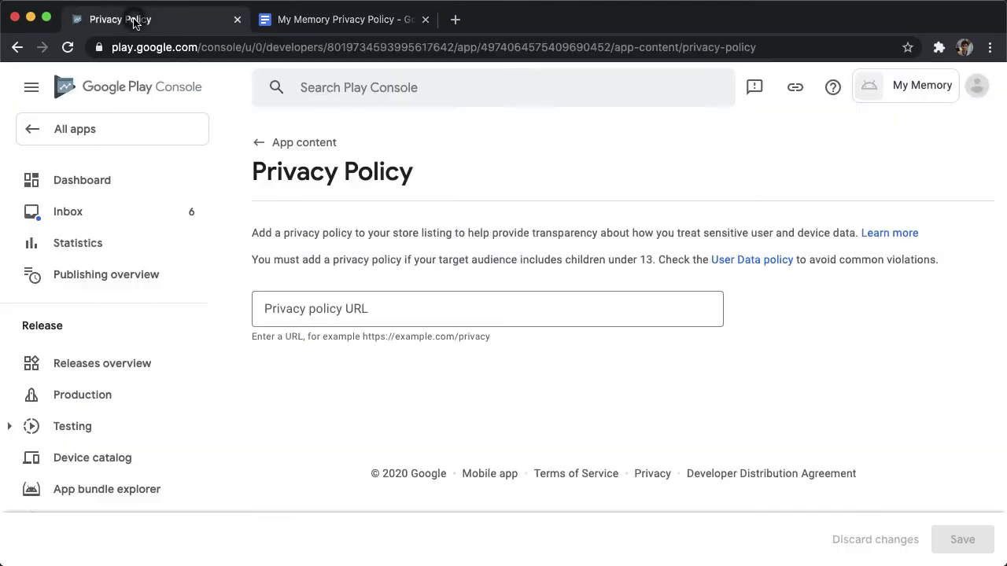
left_click(368, 302)
key("super+v")
left_click(948, 541)
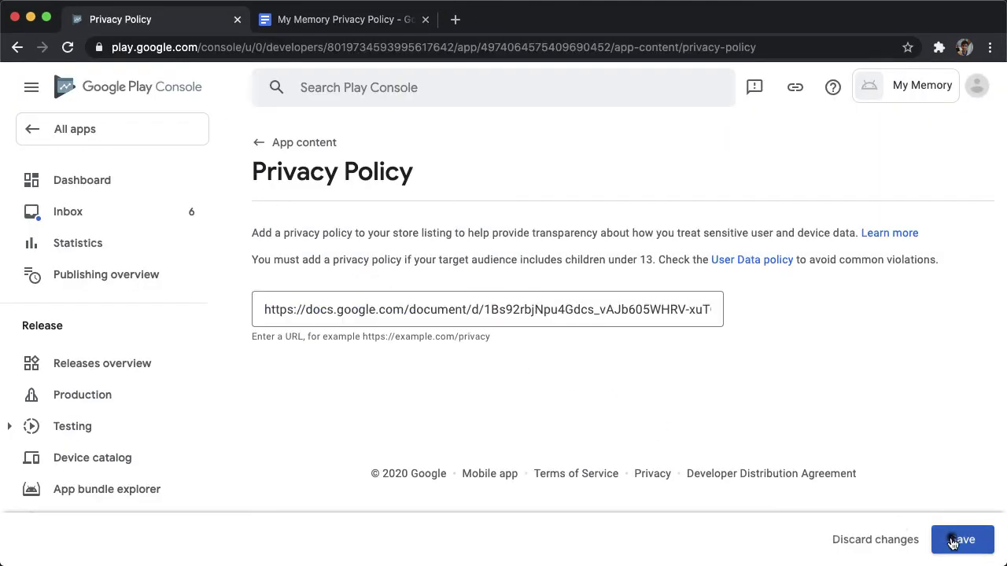
Start the Target audience declaration and tick ages 13-15, 16-17 and 18 and over.
left_click(263, 143)
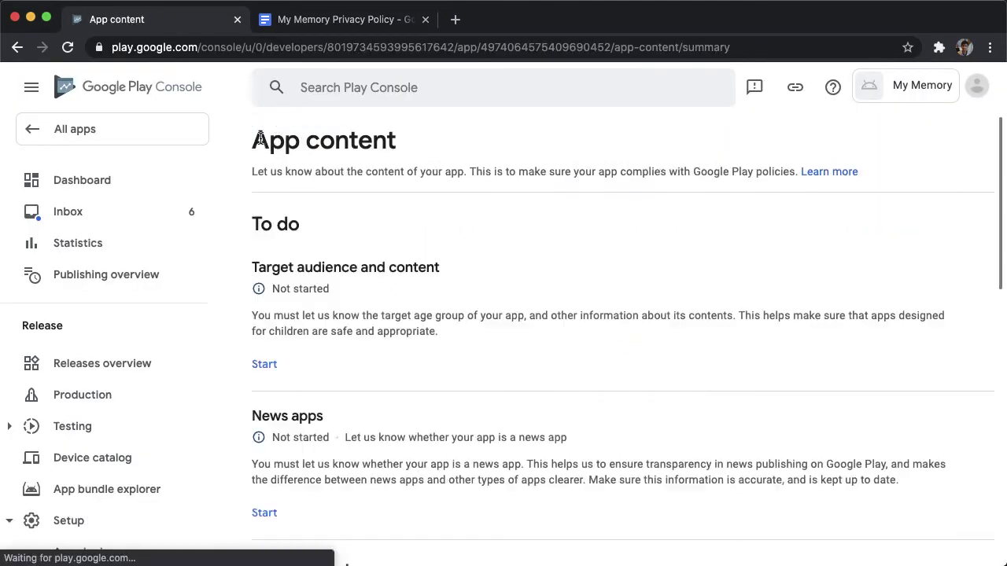
left_click(272, 365)
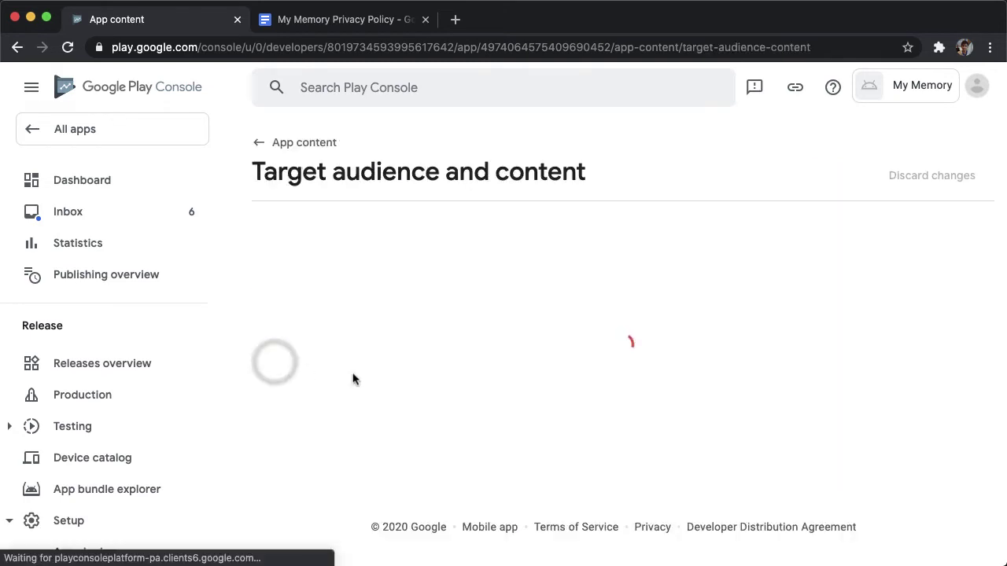
scroll(566, 409, "down", 1)
scroll(565, 409, "down", 3)
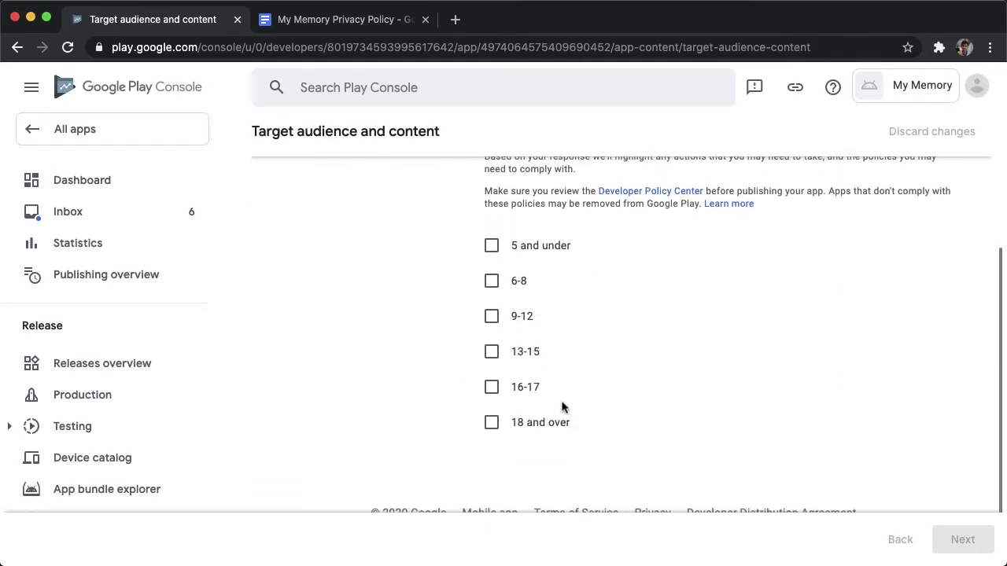
left_click(491, 351)
left_click(490, 387)
left_click(492, 422)
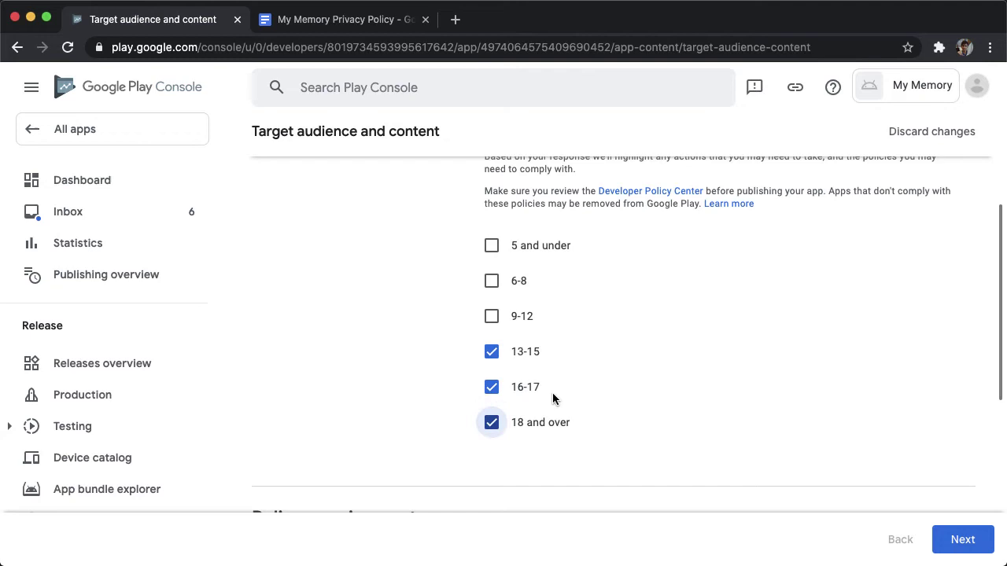
scroll(552, 393, "down", 2)
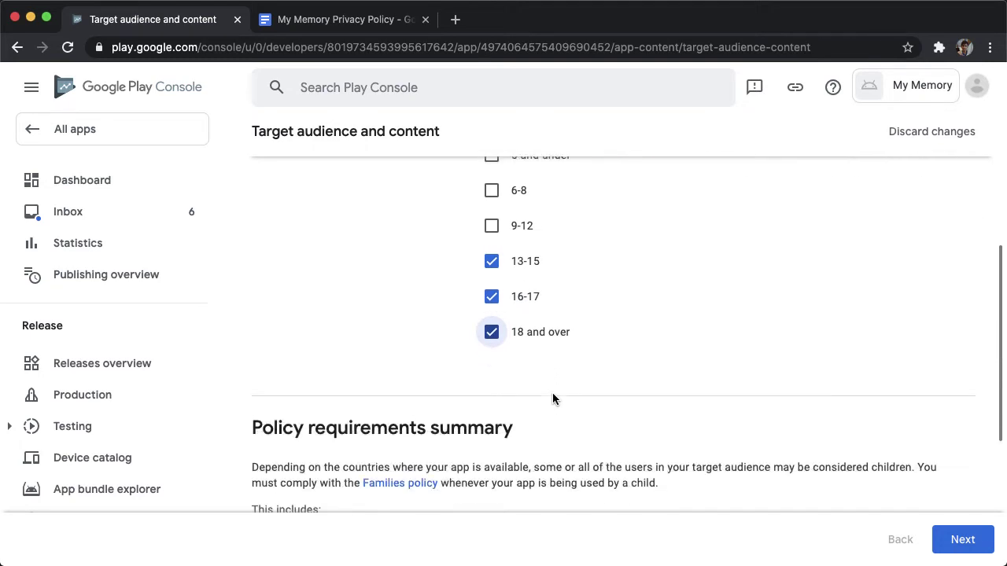
scroll(653, 360, "up", 2)
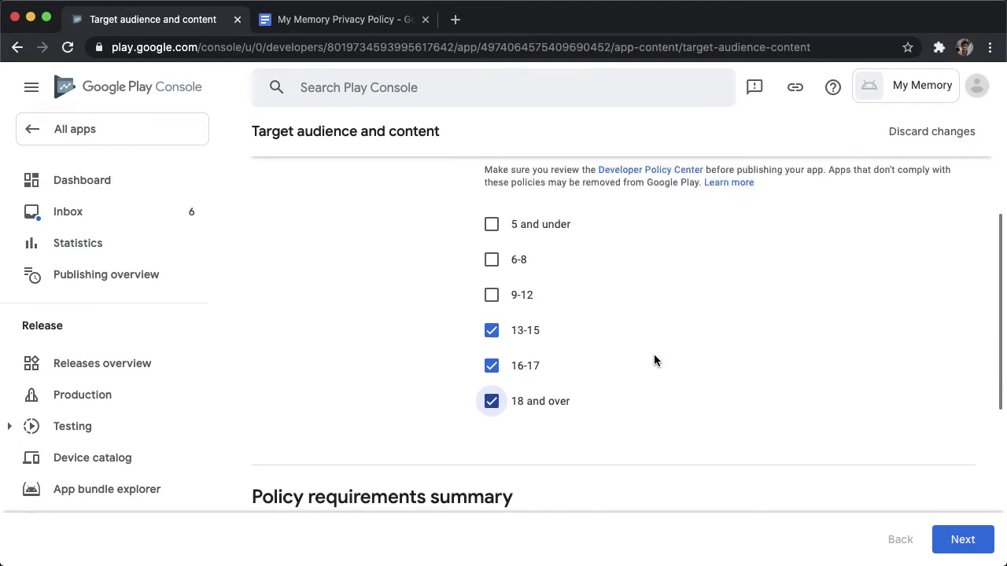
scroll(792, 422, "down", 3)
scroll(791, 427, "down", 5)
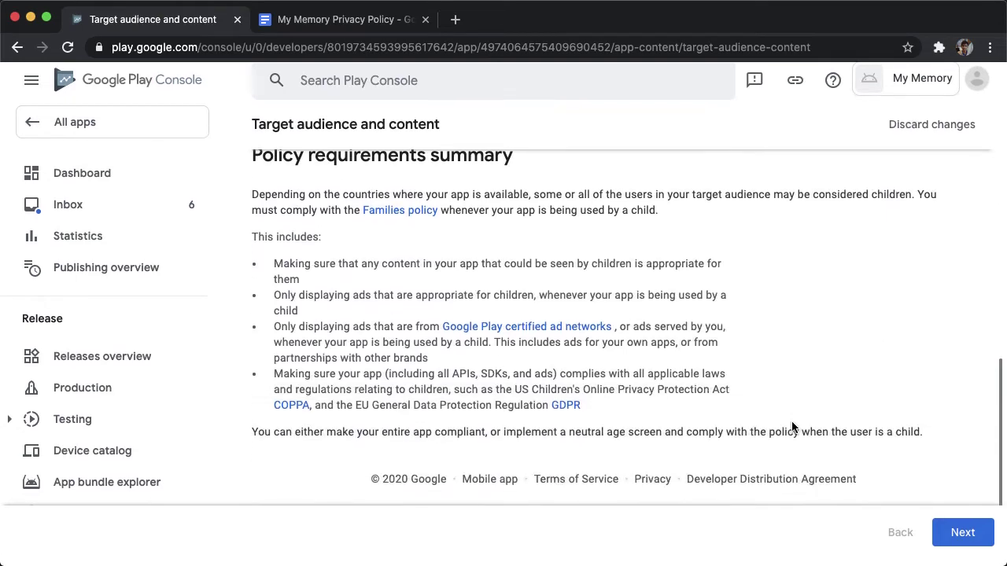
left_click(960, 538)
Answer that the app does not appeal to children and save the declaration.
scroll(958, 536, "down", 2)
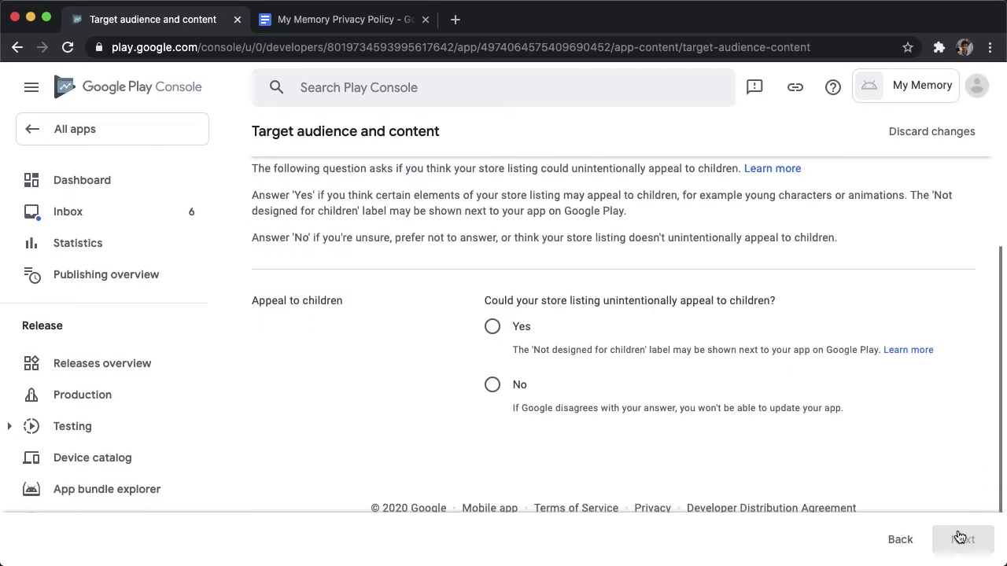
left_click(492, 365)
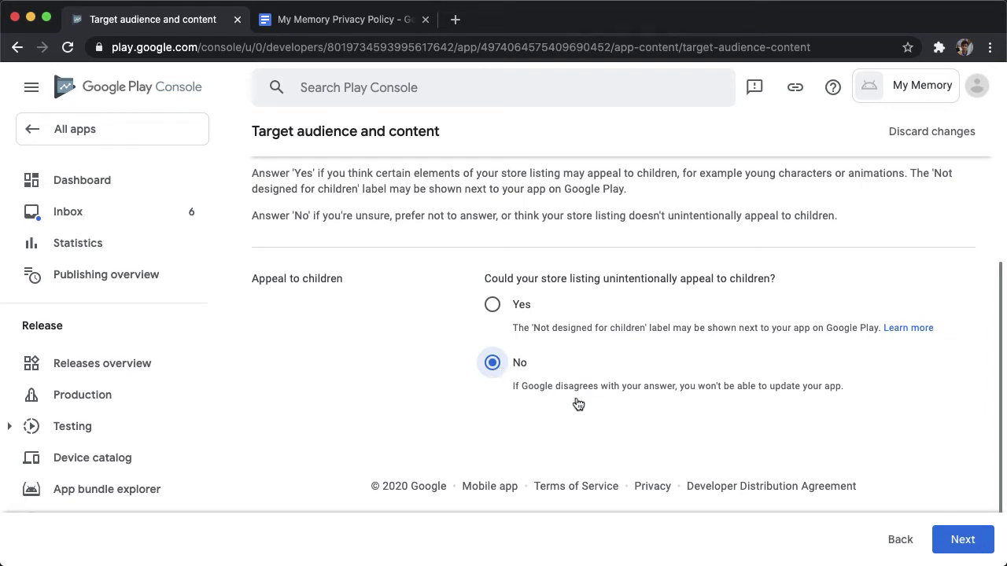
left_click(957, 542)
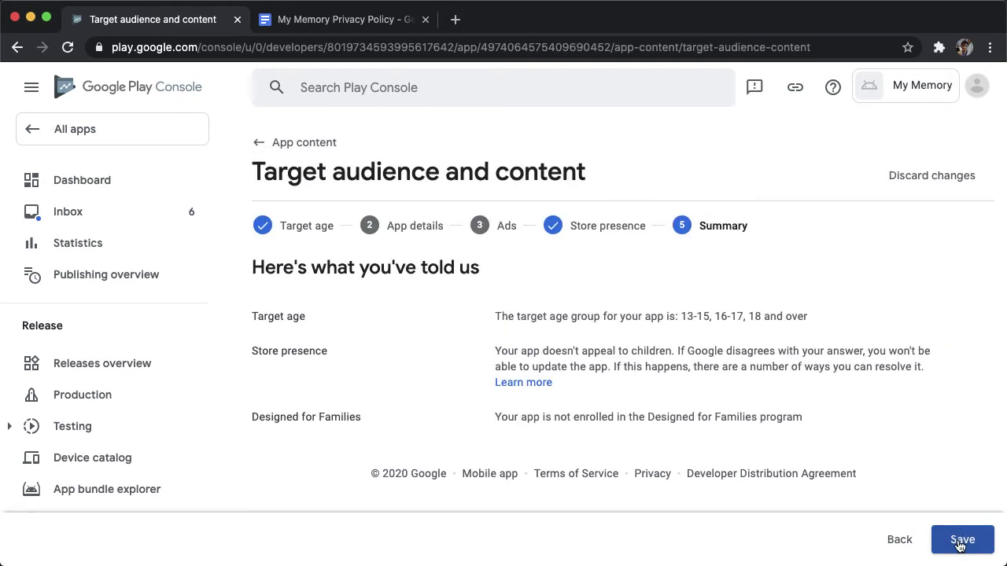
left_click(960, 543)
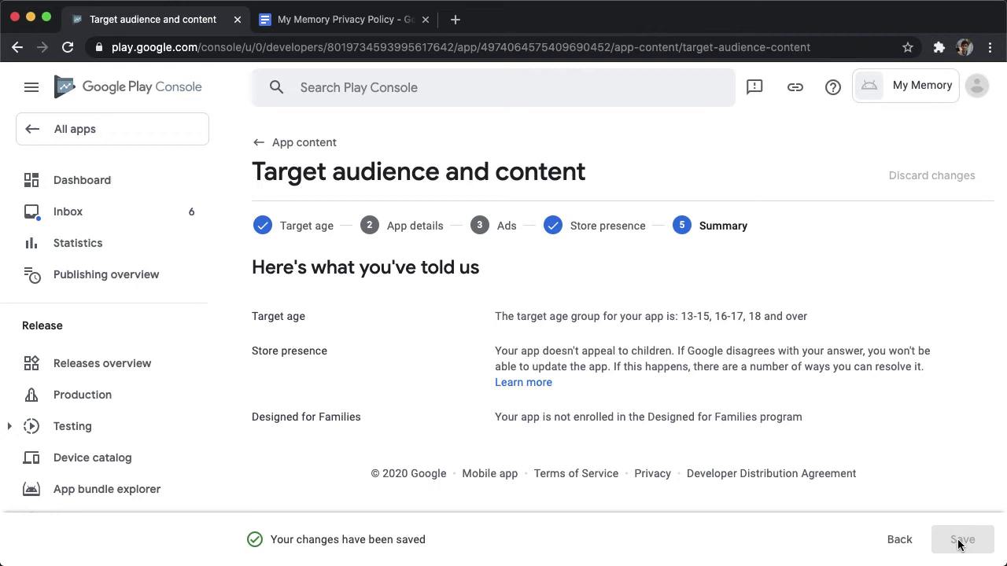
Answer No in the News apps declaration, save, and check all App content items are Completed.
left_click(258, 144)
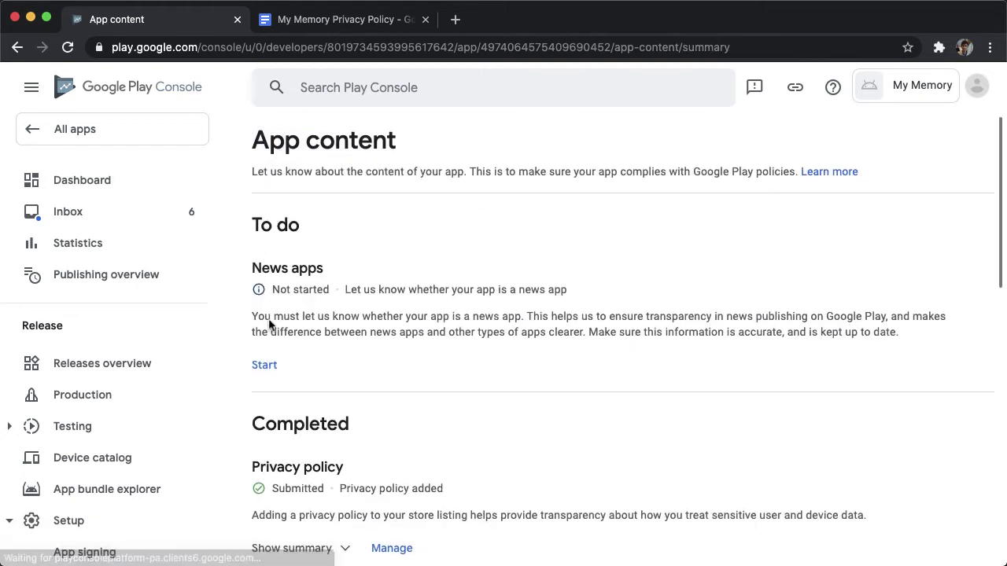
left_click(270, 365)
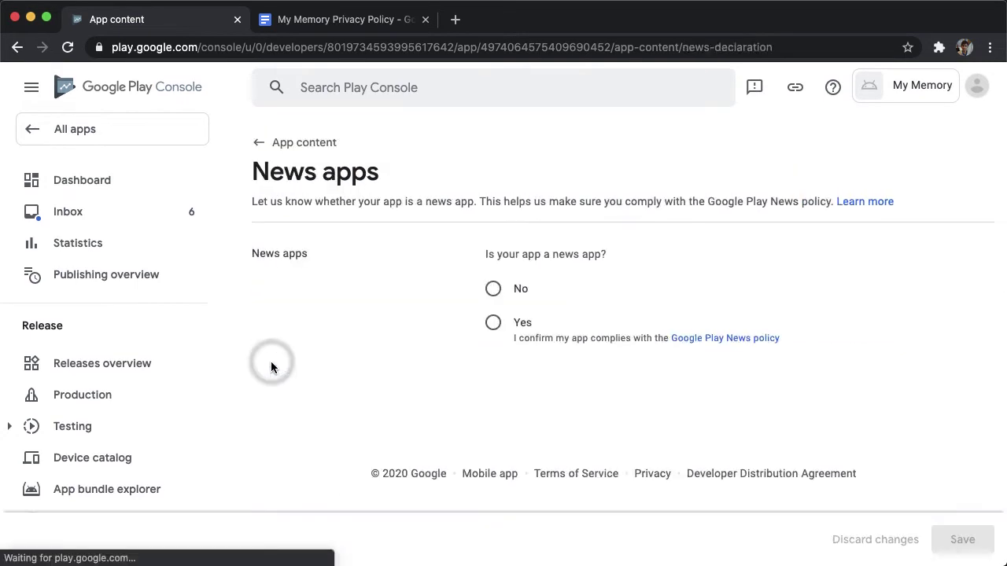
left_click(493, 292)
left_click(962, 539)
left_click(258, 143)
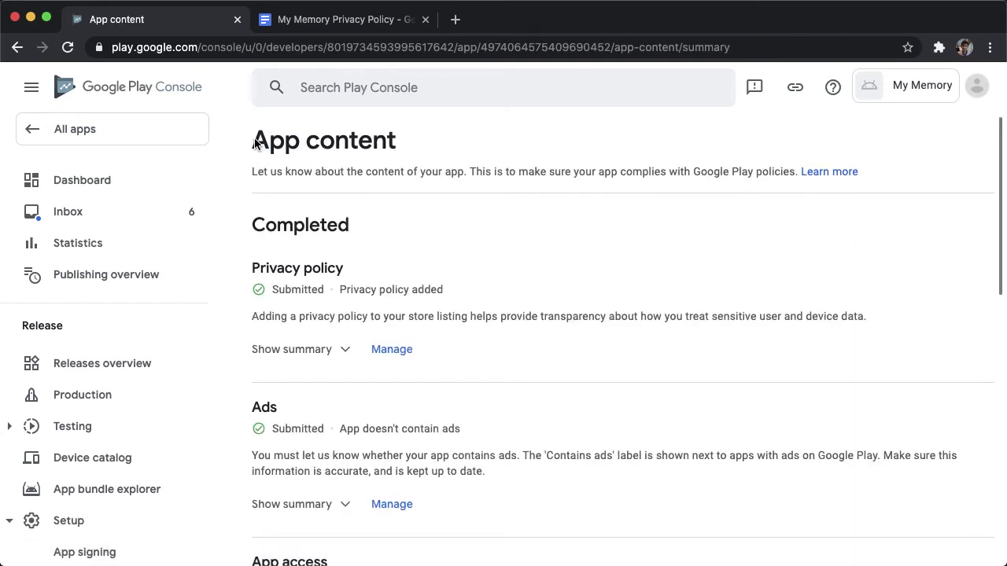
left_click(260, 142)
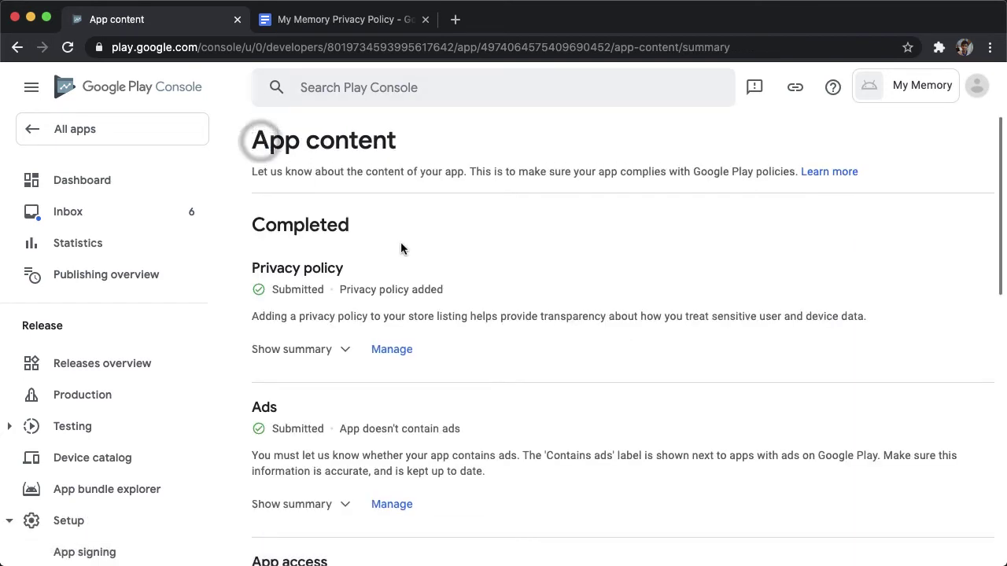
scroll(348, 221, "down", 10)
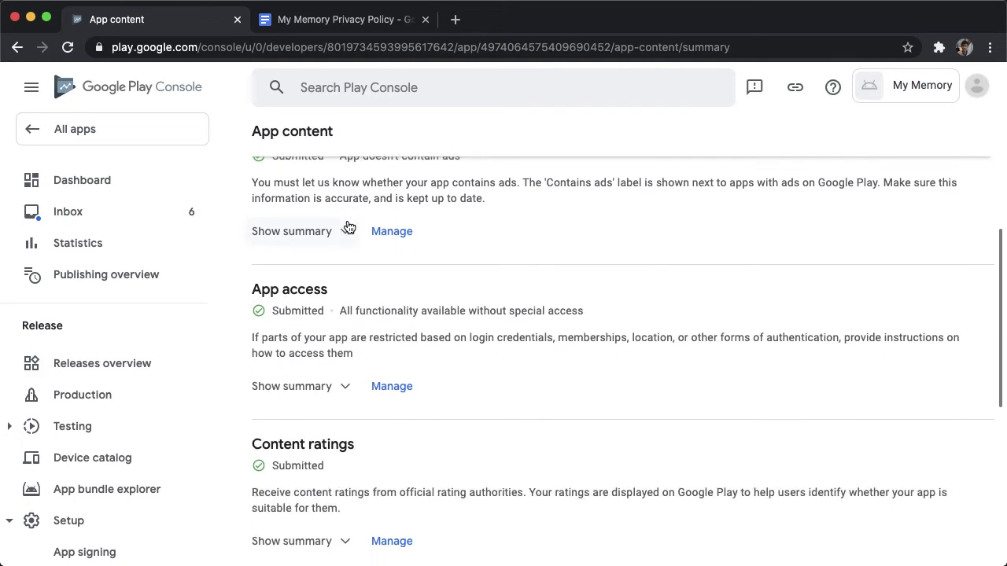
scroll(347, 221, "up", 10)
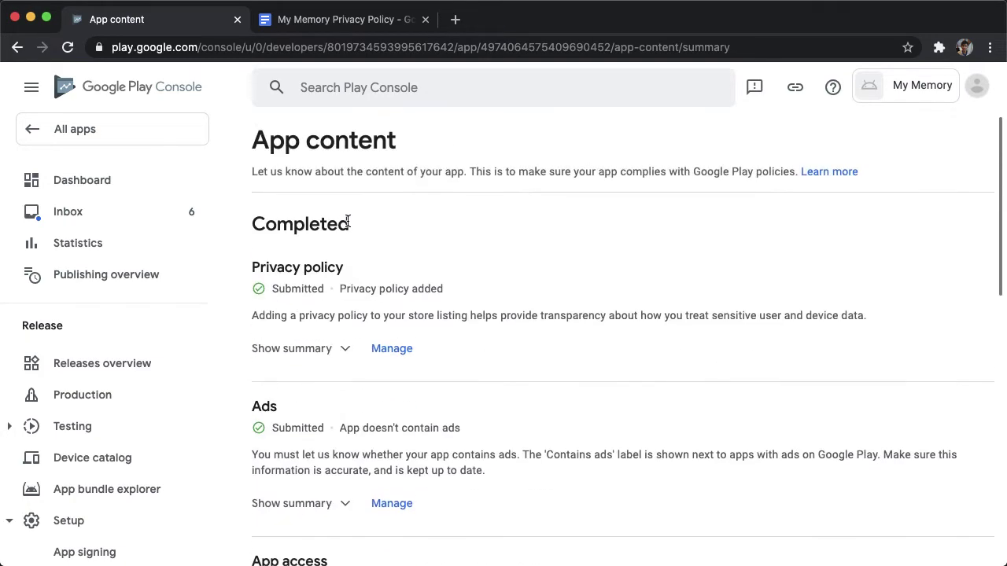
scroll(118, 385, "down", 5)
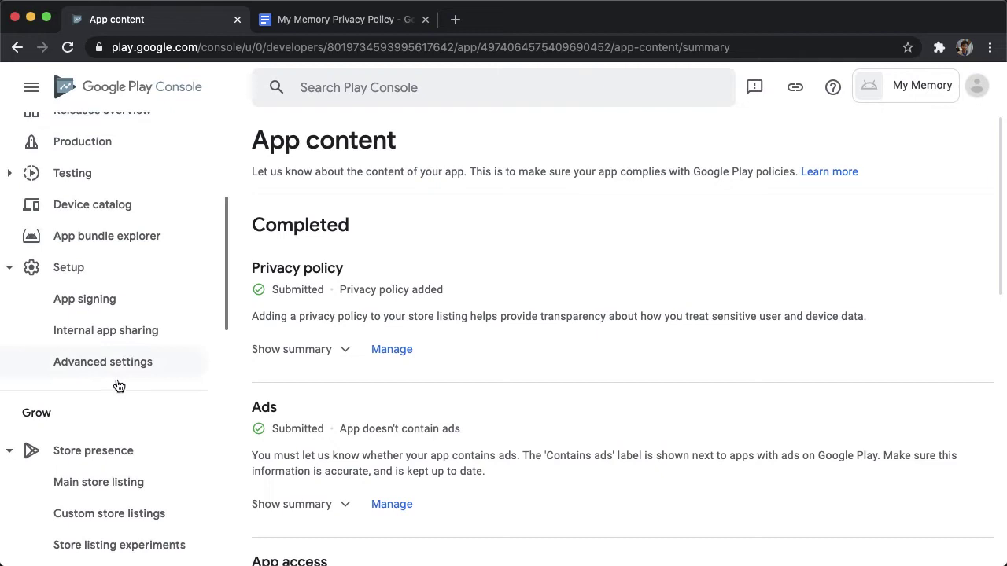
Open Main store listing under Store presence and review its App details fields.
left_click(106, 355)
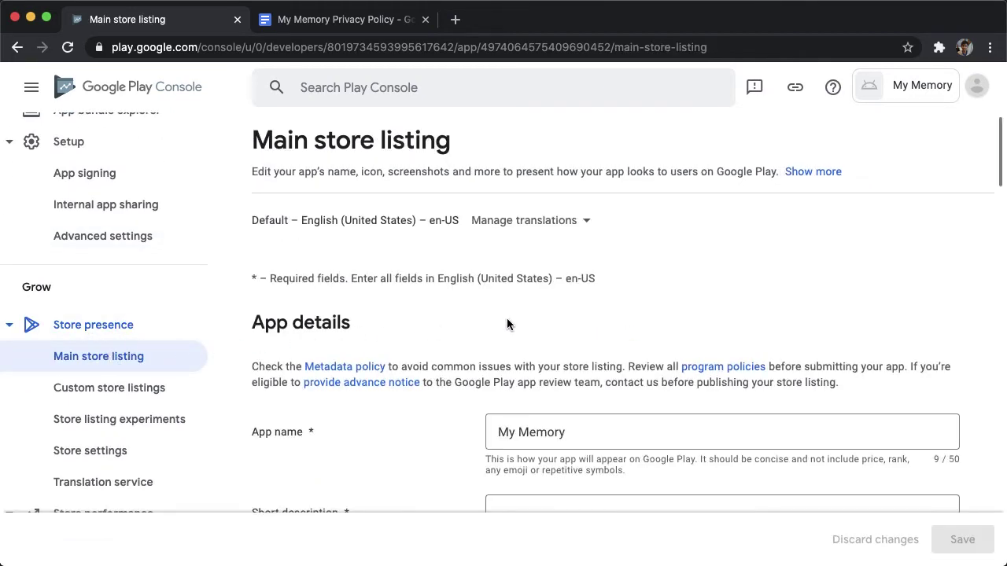
scroll(506, 323, "down", 2)
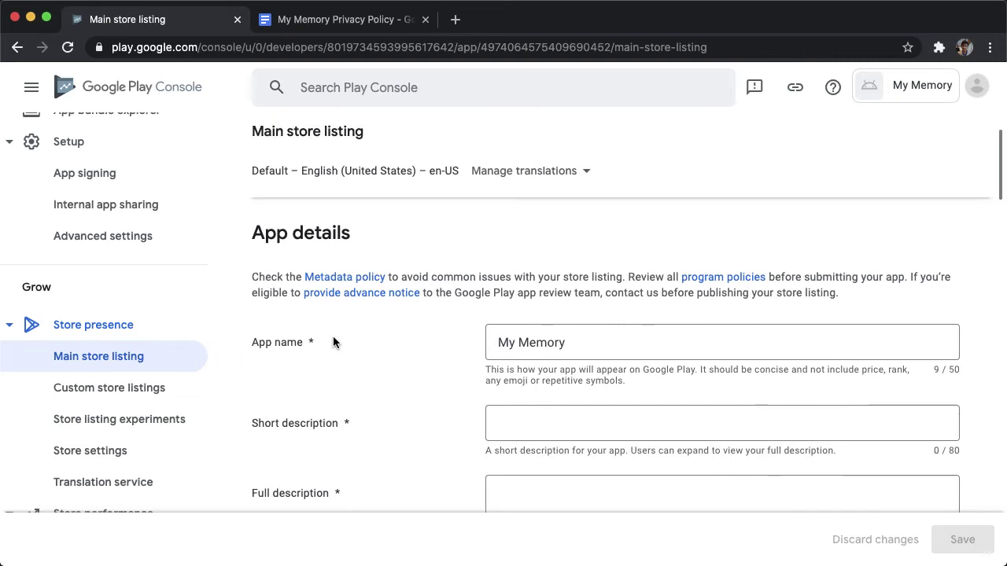
scroll(333, 341, "up", 1)
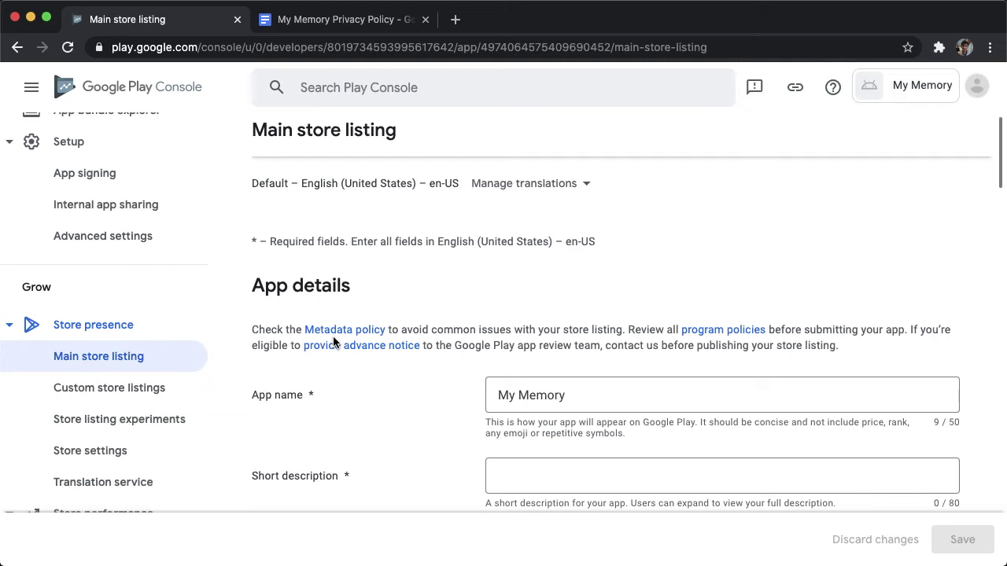
scroll(449, 338, "up", 1)
Replace the App name with 'My Memory - Image Matching Game' copied from the note.
scroll(450, 339, "down", 2)
key("super+Tab")
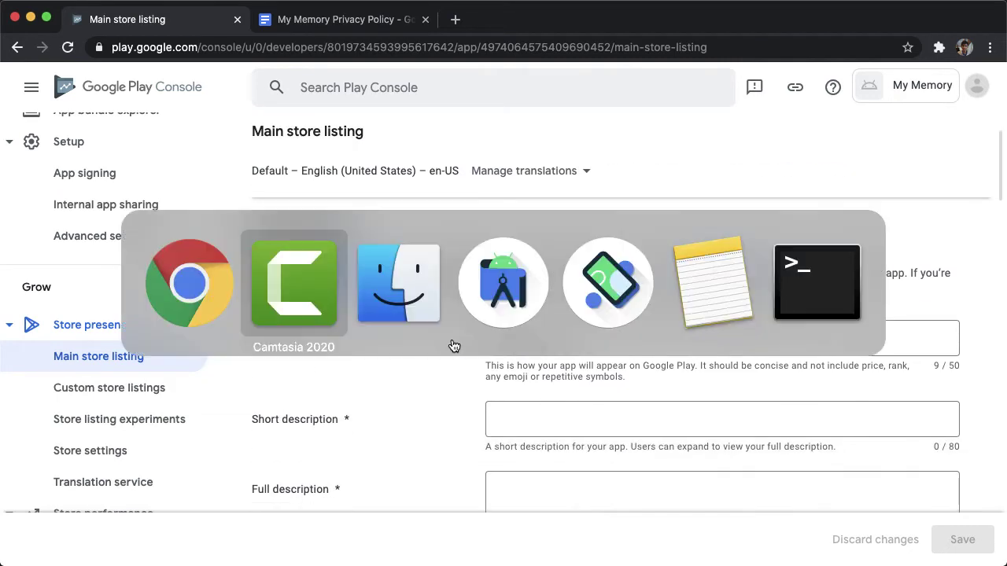
key("super+Tab")
key("super+Tab")
key("super+Tab")
key("super+Tab")
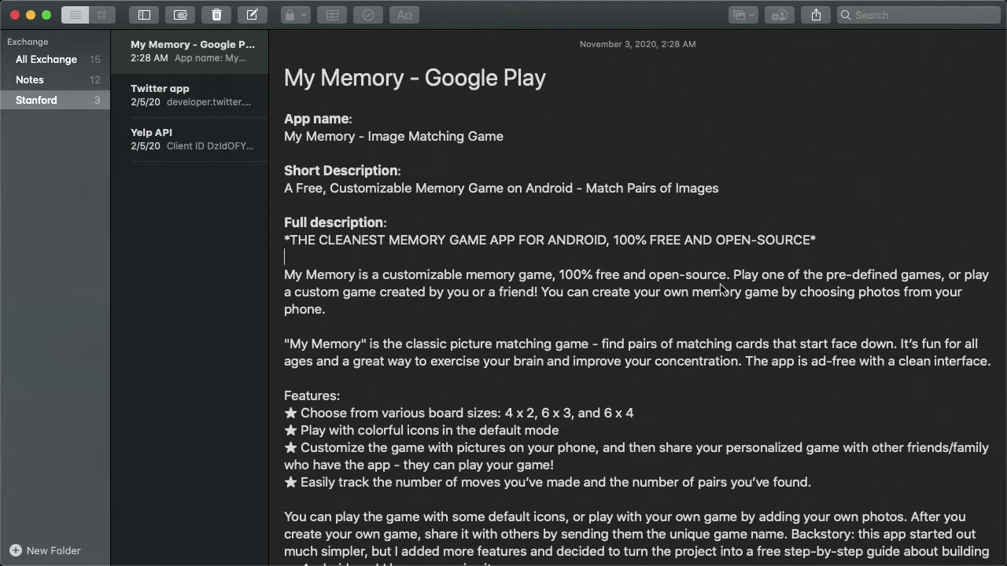
scroll(521, 219, "down", 2)
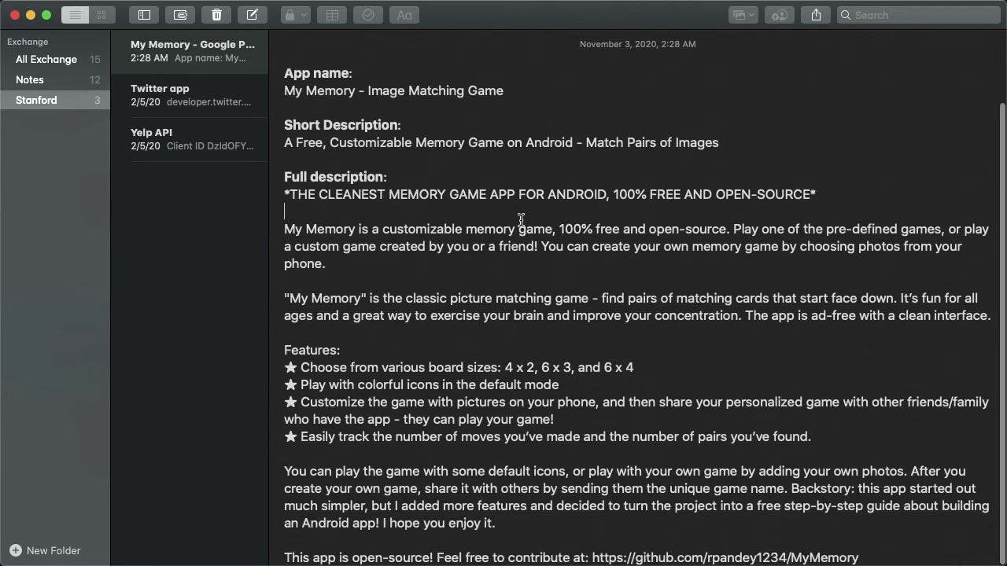
scroll(521, 218, "up", 2)
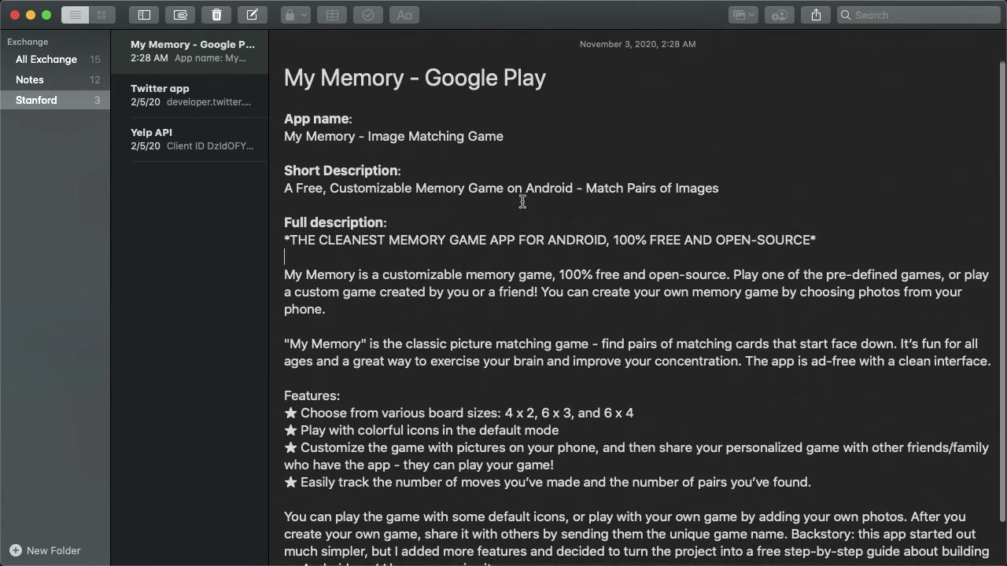
left_click_drag(506, 137, 267, 138)
key("super+c")
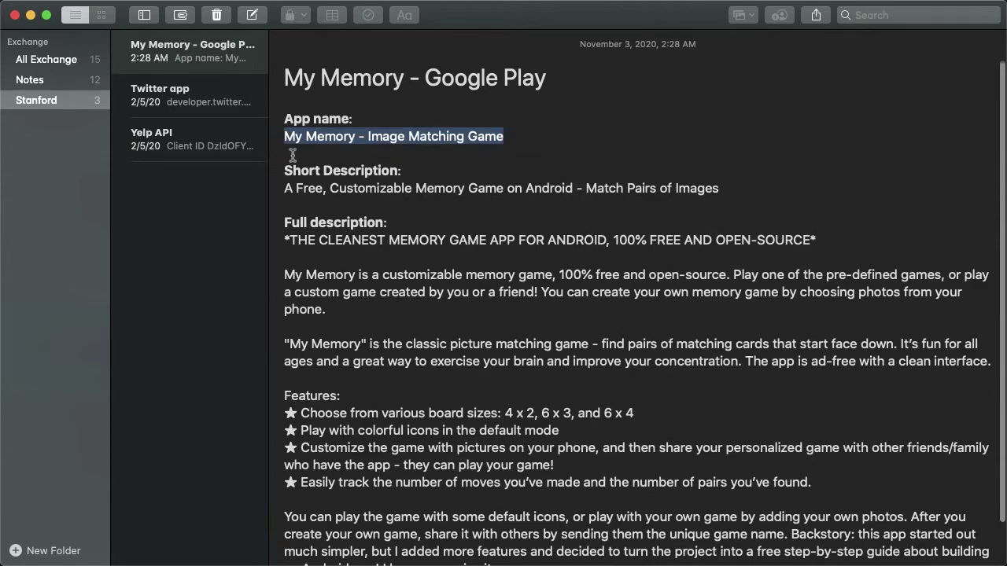
key("super+Tab")
triple_click(568, 346)
key("super+v")
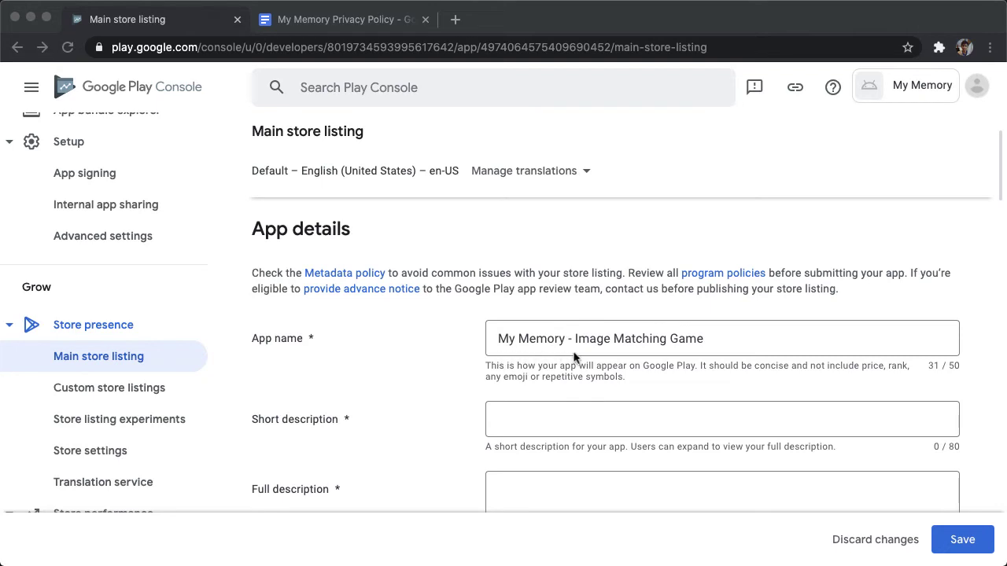
left_click(708, 347)
type("-")
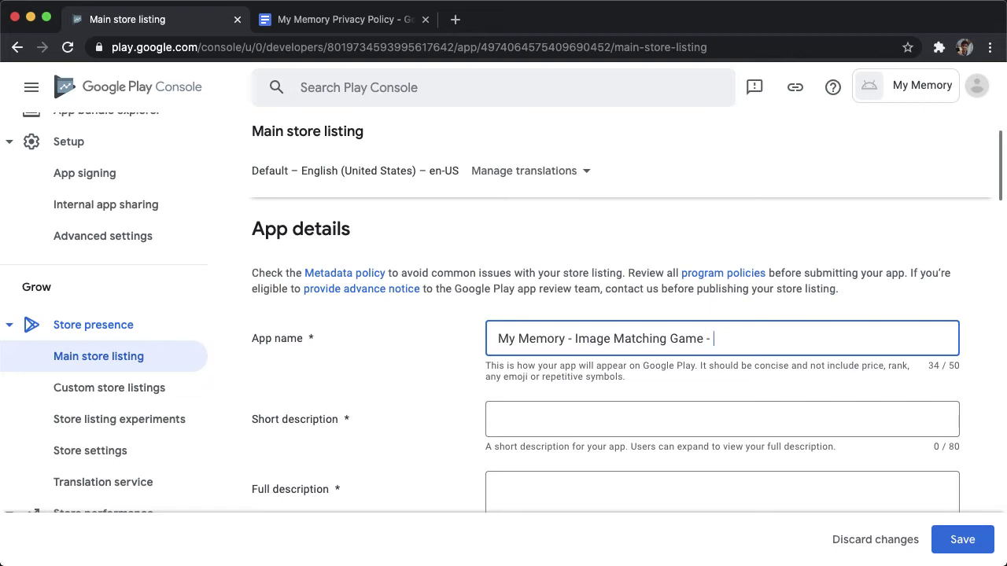
type("Made by Rahul")
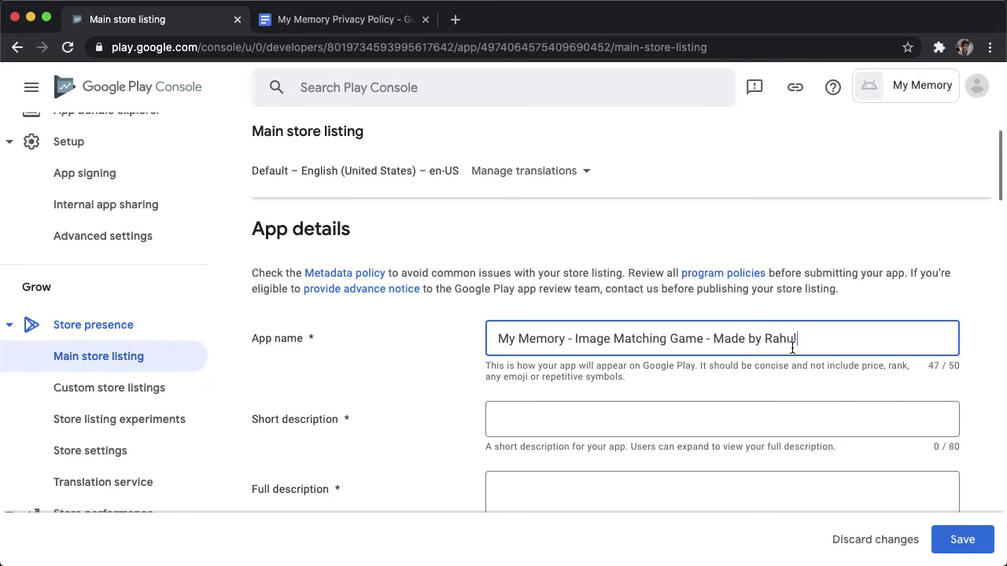
key("shift+alt+Left")
key("shift+alt+Left")
key("shift+alt+Left")
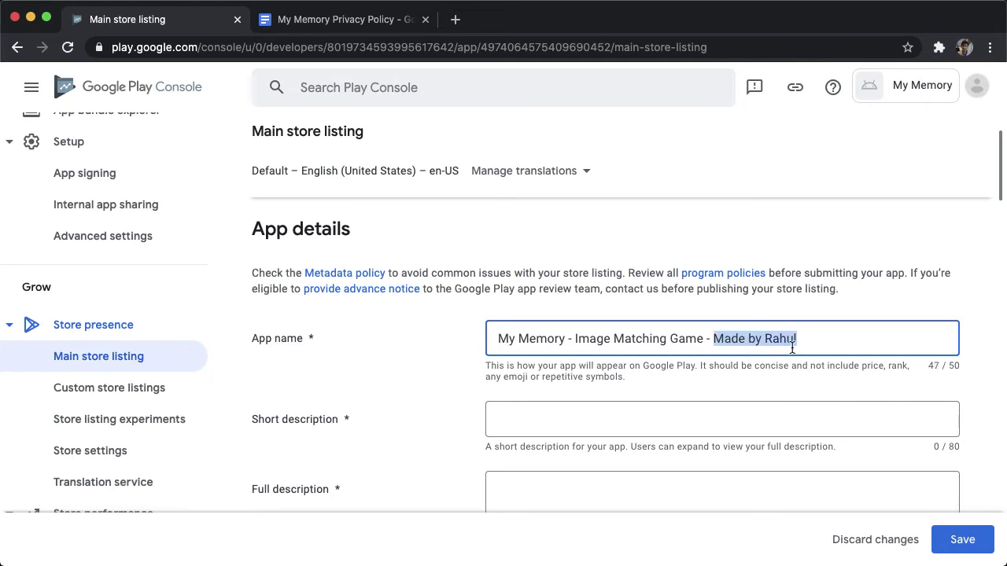
left_click(703, 340)
key("shift+alt+Left")
key("shift+alt+Left")
key("shift+alt+Left")
key("shift+alt+Left")
key("shift+alt+Left")
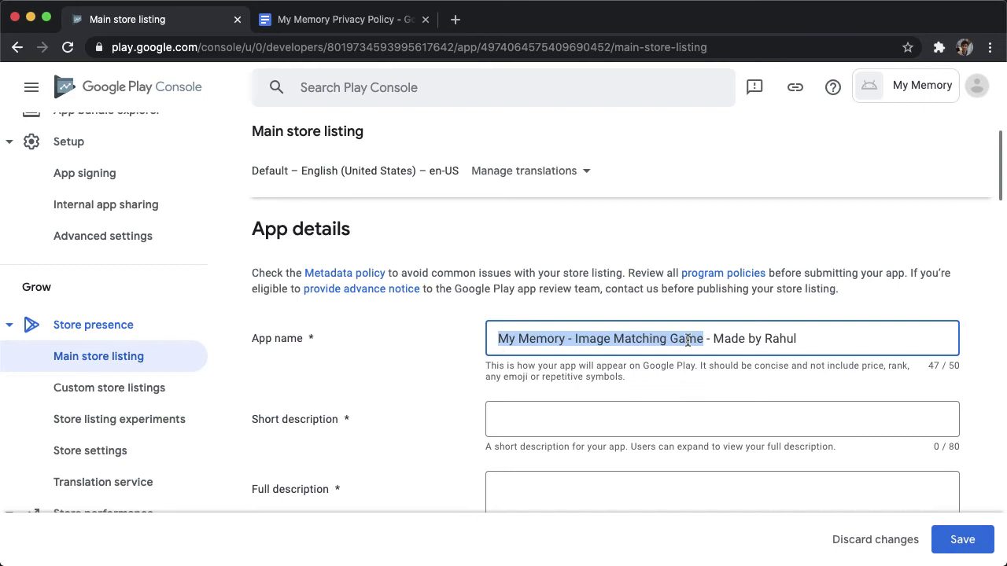
left_click_drag(710, 338, 808, 340)
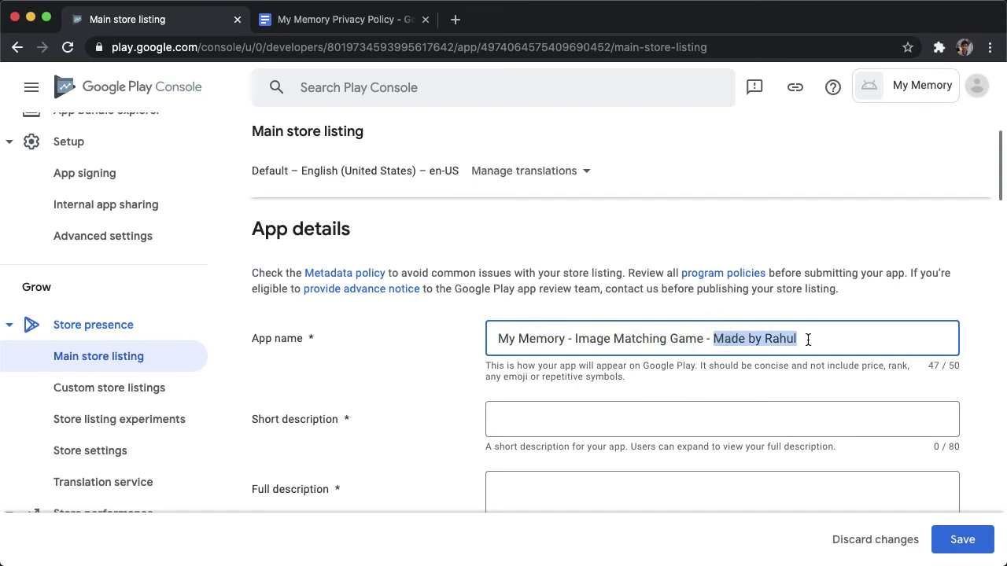
key("BackSpace")
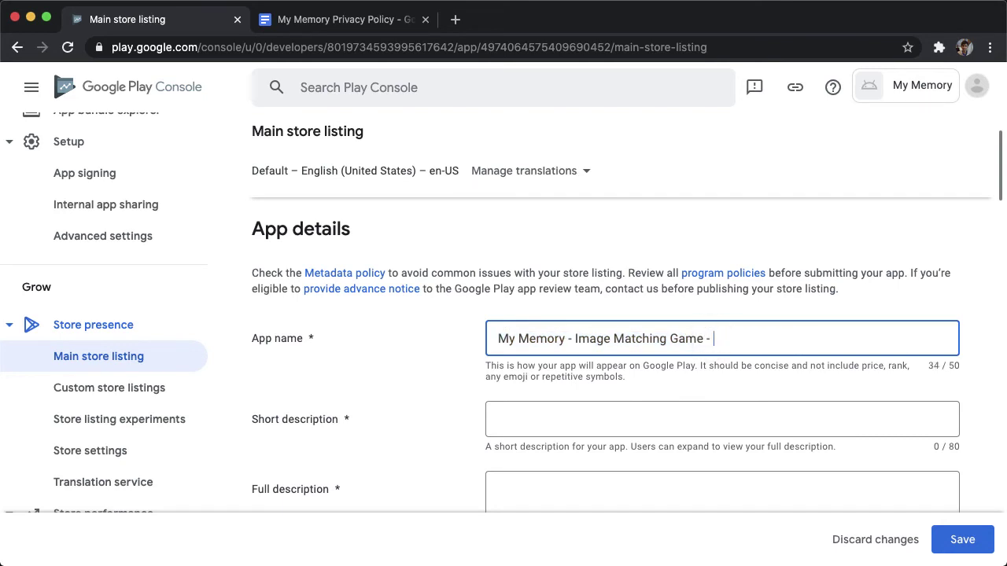
scroll(799, 339, "down", 2)
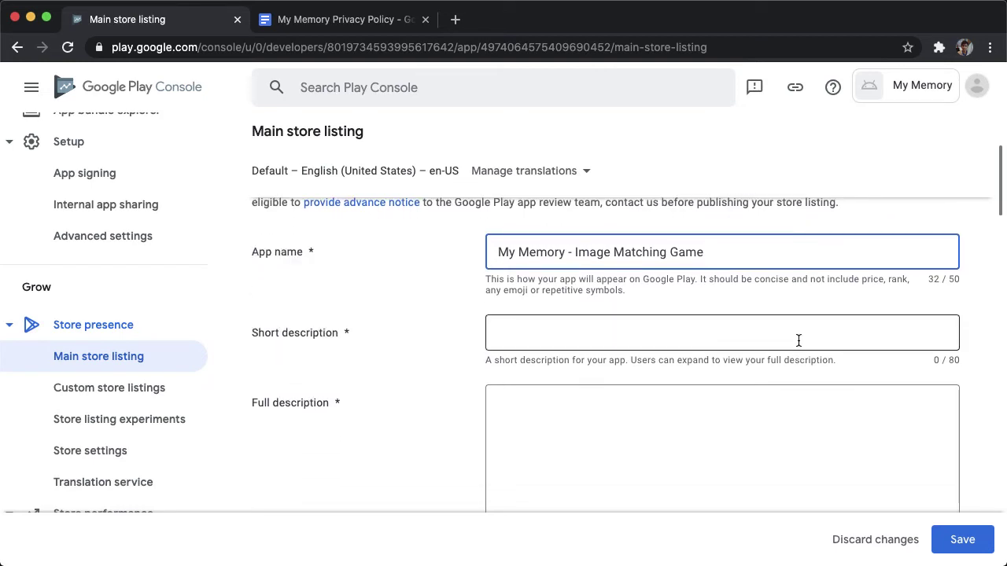
scroll(799, 340, "up", 3)
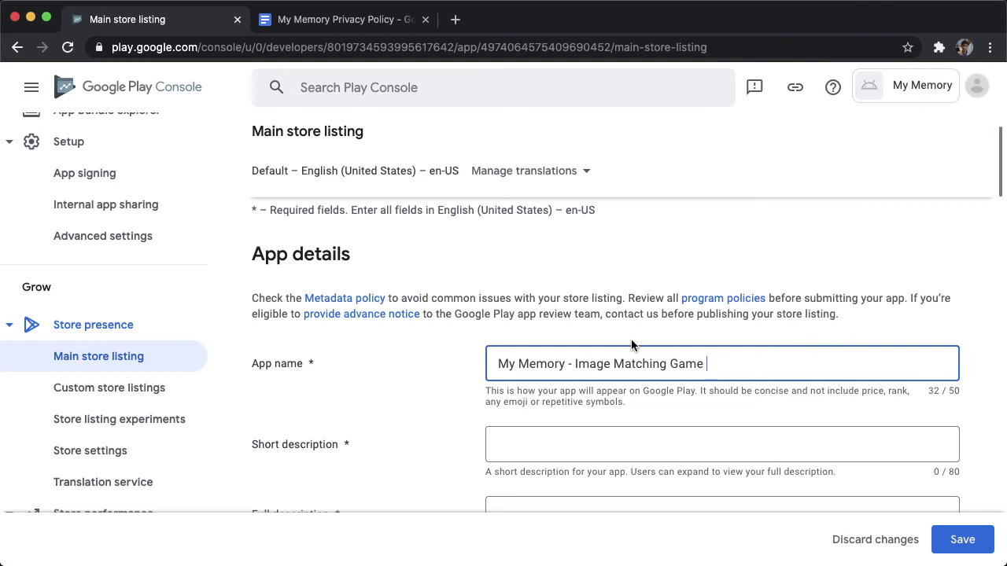
scroll(630, 343, "down", 4)
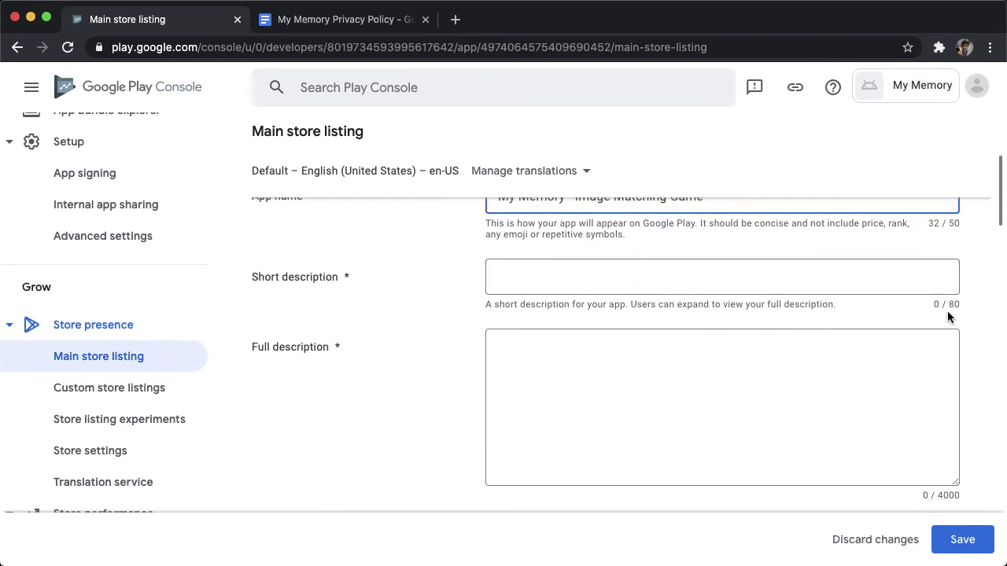
Fill the Short description with the line copied from the My Memory note.
key("super+Tab")
key("super+Tab")
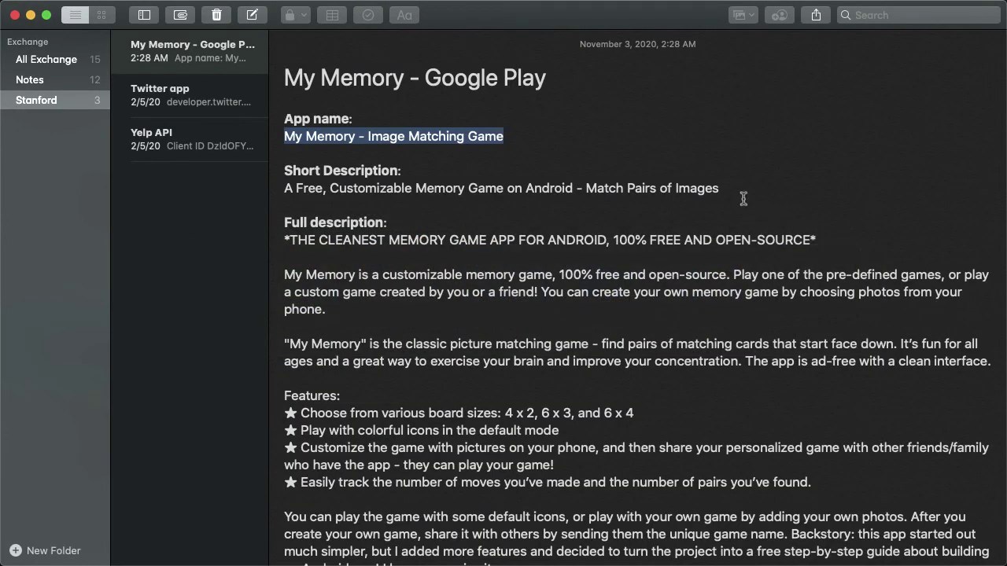
left_click_drag(722, 189, 280, 190)
key("super+c")
key("super+Tab")
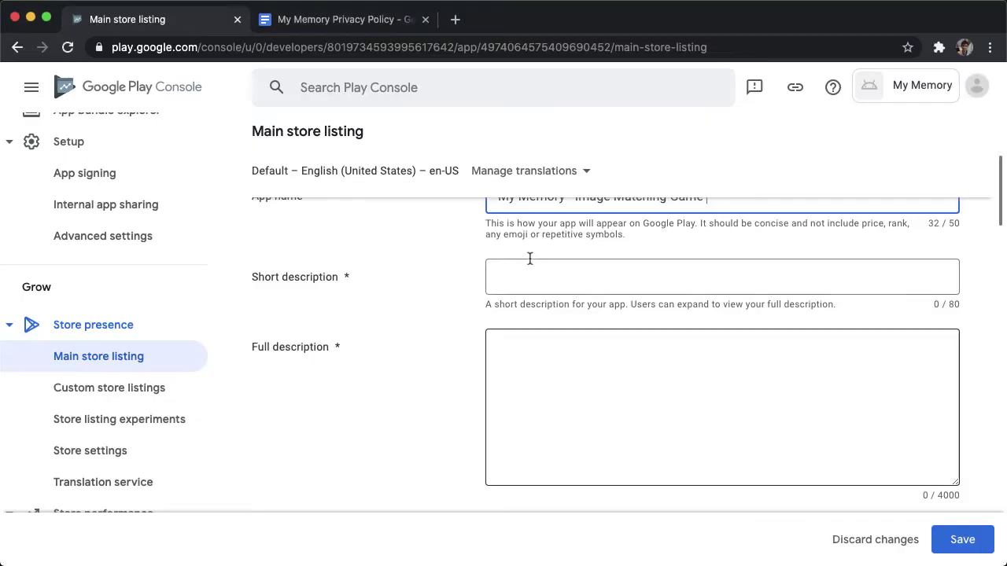
left_click(593, 274)
key("super+v")
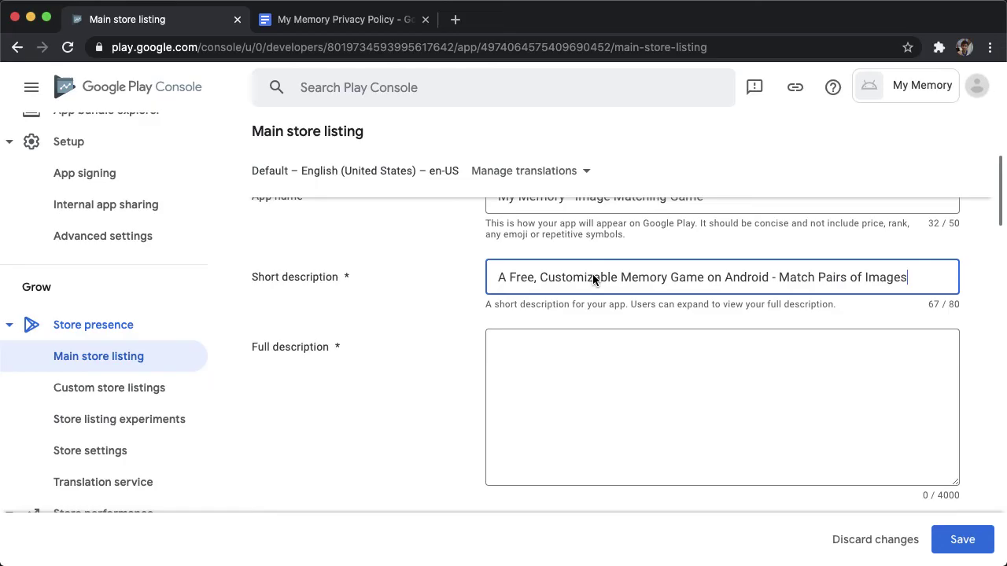
Fill the Full description with the longer text copied from the note.
key("super+Tab")
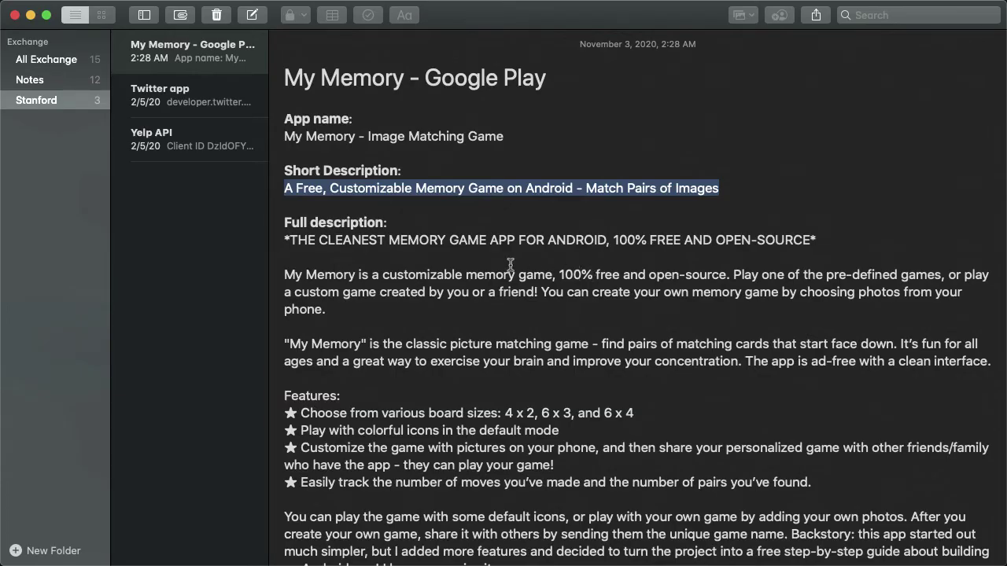
left_click_drag(283, 238, 558, 562)
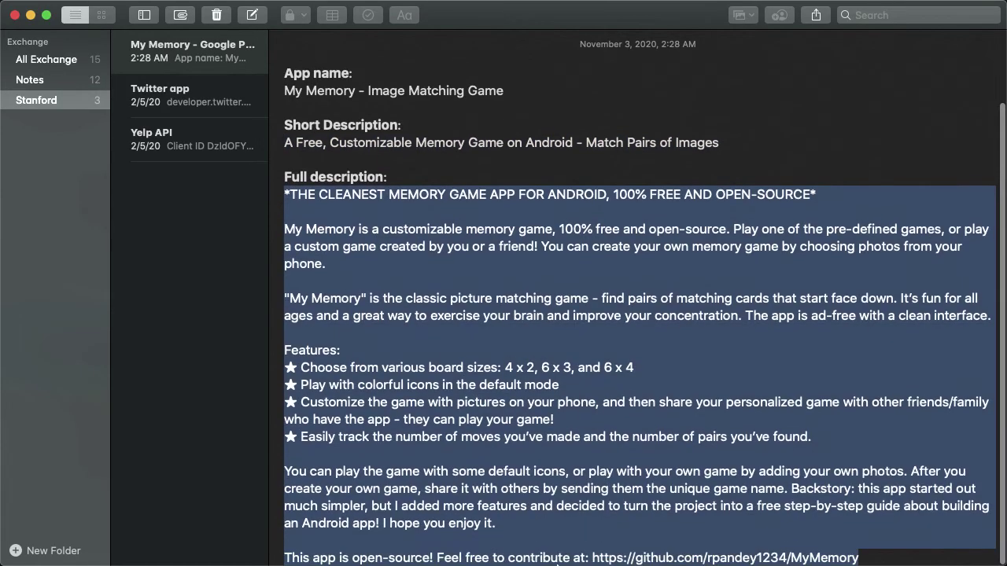
key("super+c")
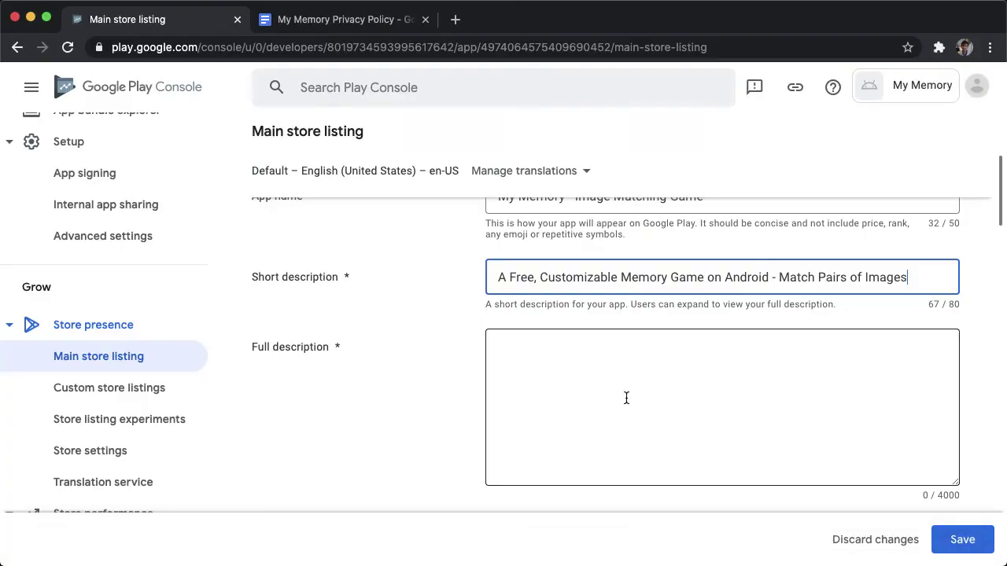
key("super+Tab")
left_click(625, 398)
key("super+v")
scroll(958, 481, "up", 1)
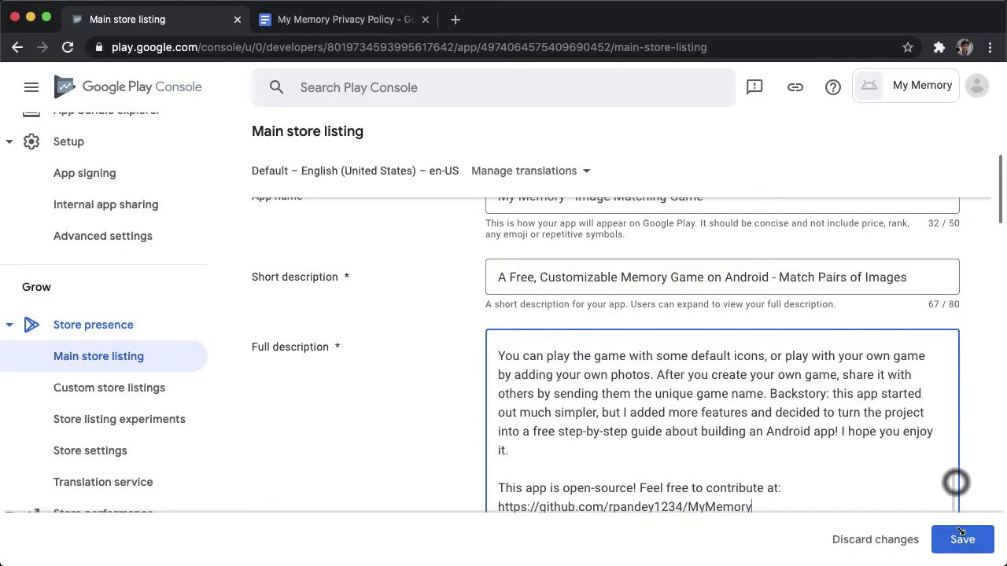
scroll(686, 391, "up", 5)
scroll(686, 390, "up", 8)
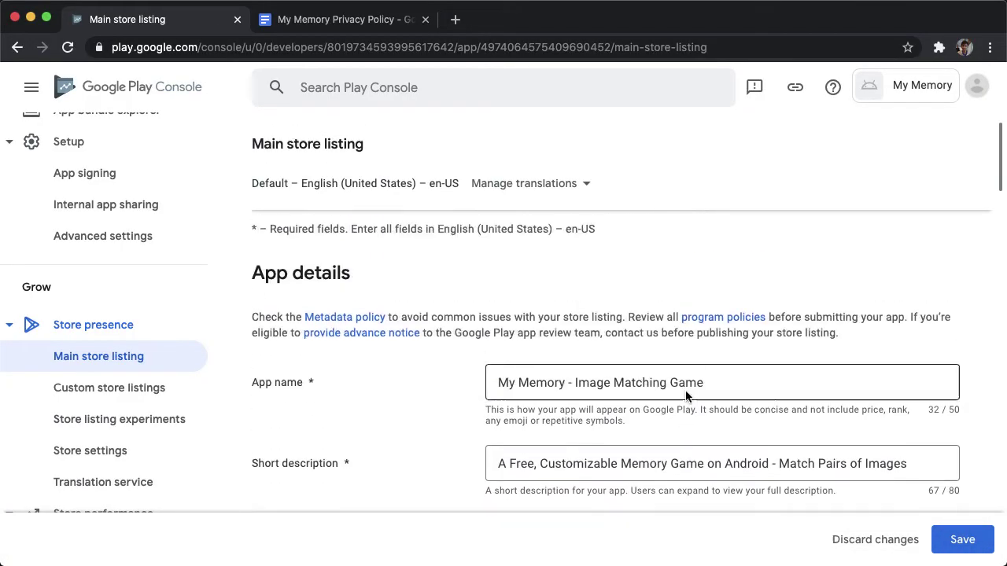
scroll(545, 405, "down", 5)
scroll(545, 405, "down", 1)
scroll(533, 399, "up", 6)
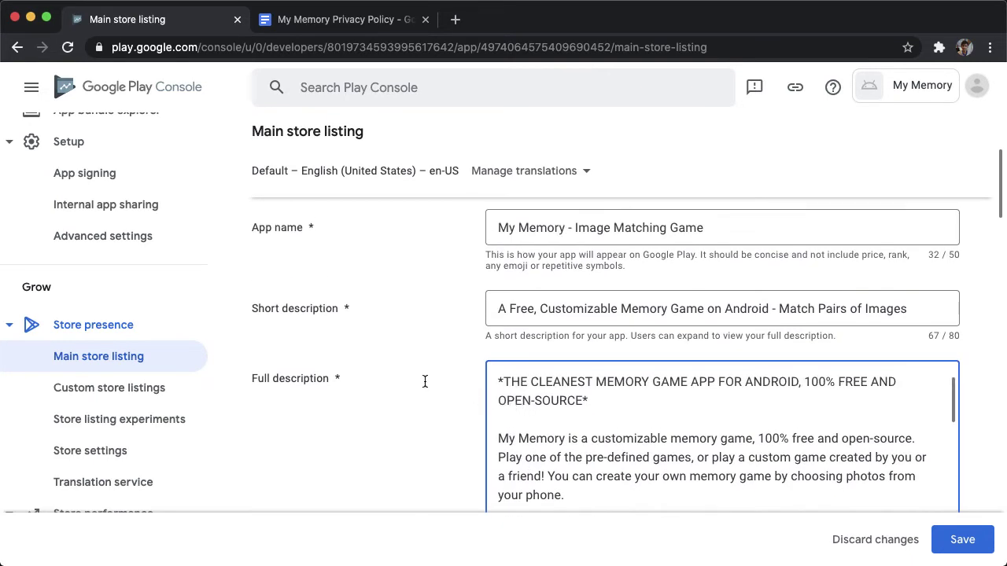
Review the Graphics requirements and highlight the 1,024 px by 500 px feature graphic size.
scroll(424, 380, "down", 2)
scroll(541, 344, "down", 5)
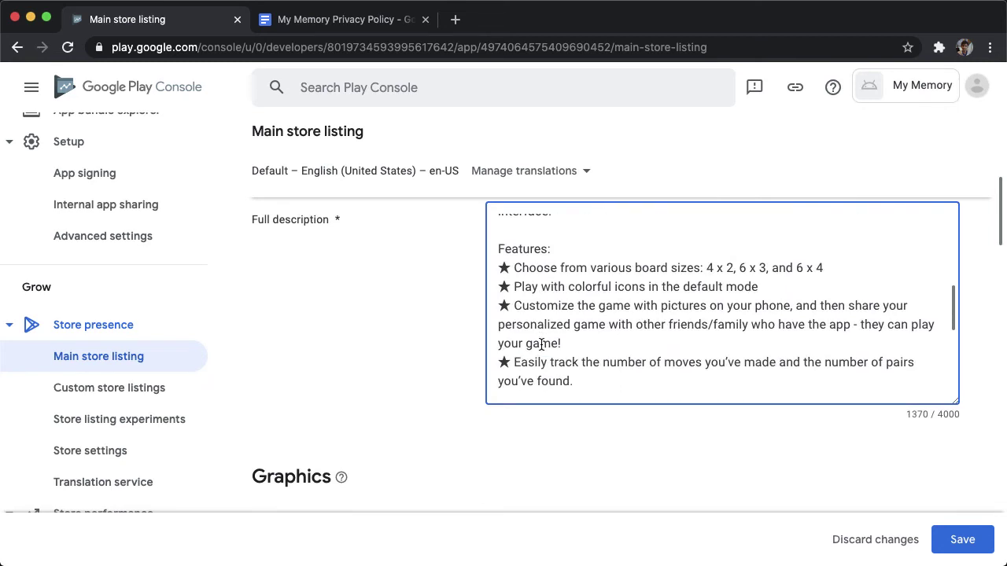
scroll(359, 298, "down", 2)
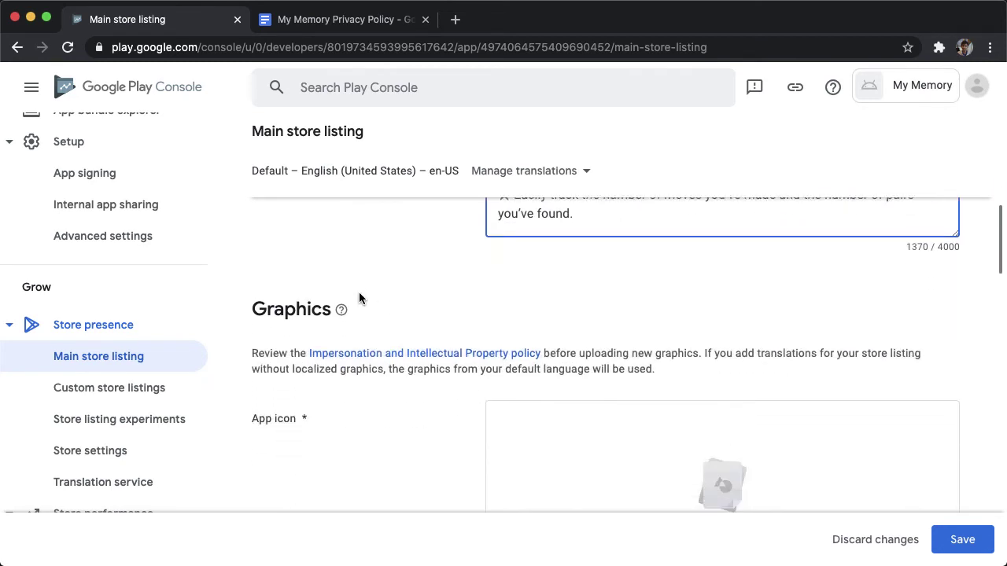
scroll(359, 297, "down", 2)
scroll(359, 297, "up", 1)
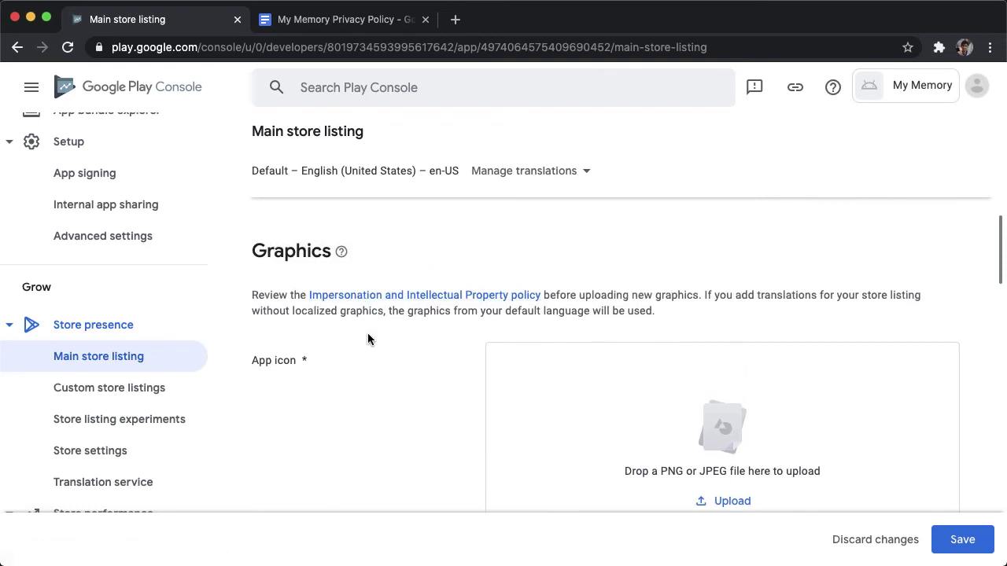
scroll(367, 335, "down", 5)
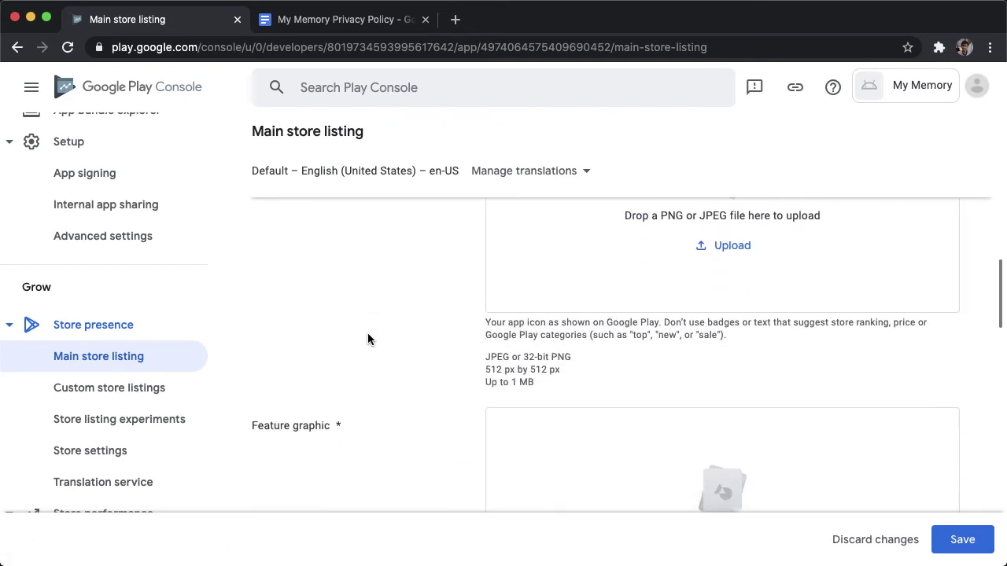
scroll(386, 283, "up", 3)
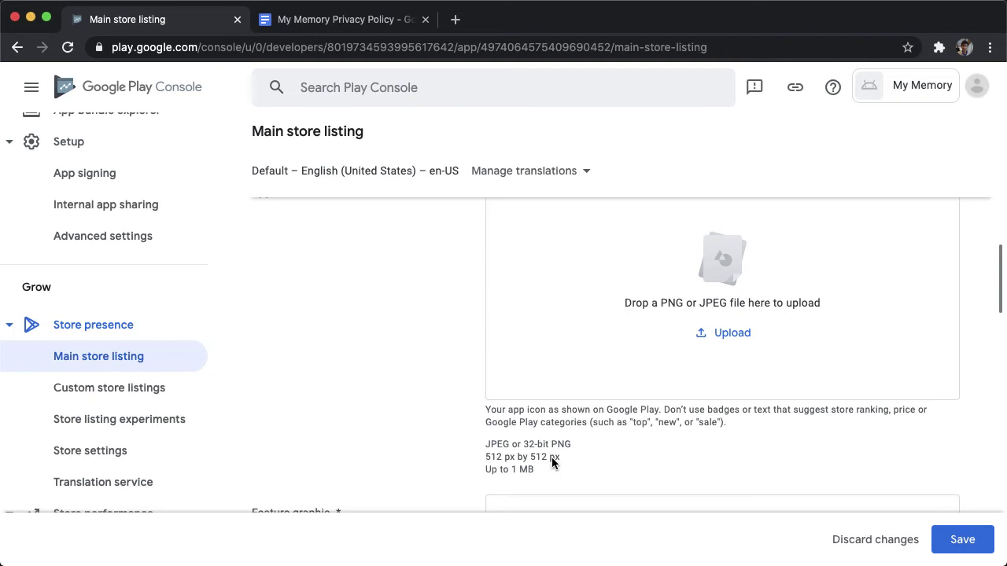
scroll(551, 457, "down", 4)
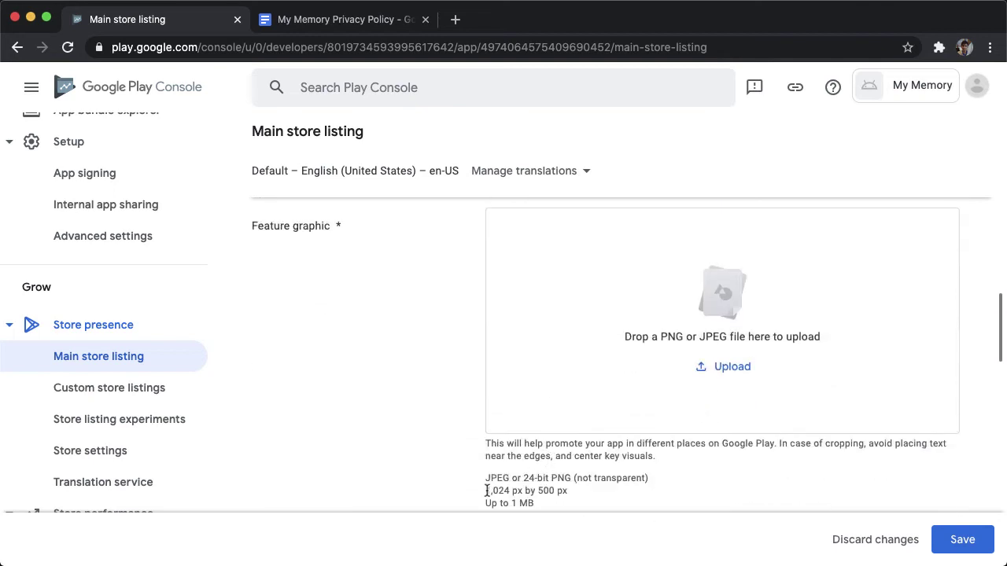
triple_click(487, 491)
scroll(474, 354, "up", 2)
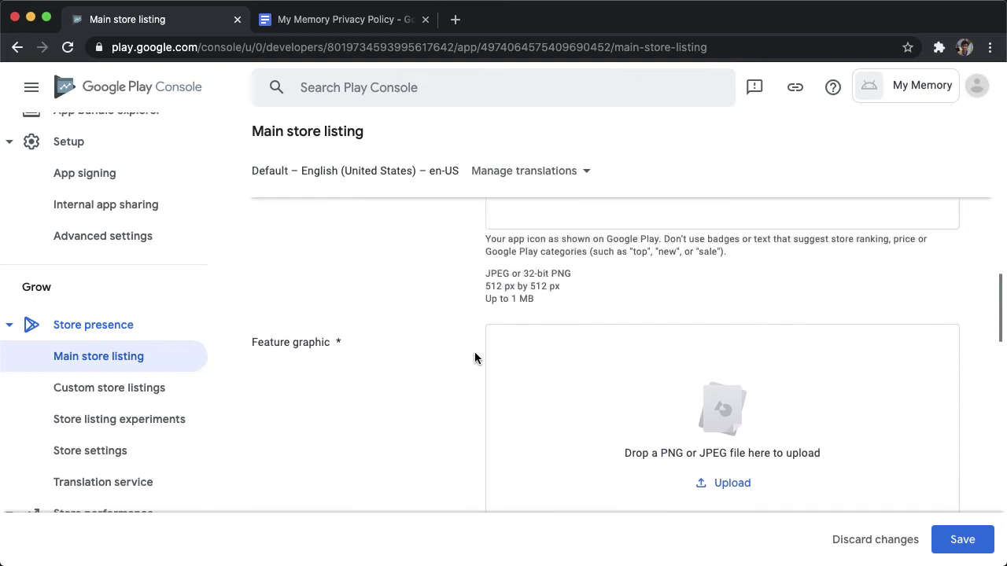
scroll(475, 358, "up", 2)
Launch Sketch, open thumbnails.sketch and zoom out to show all three artboards.
key("alt+space")
type("sk")
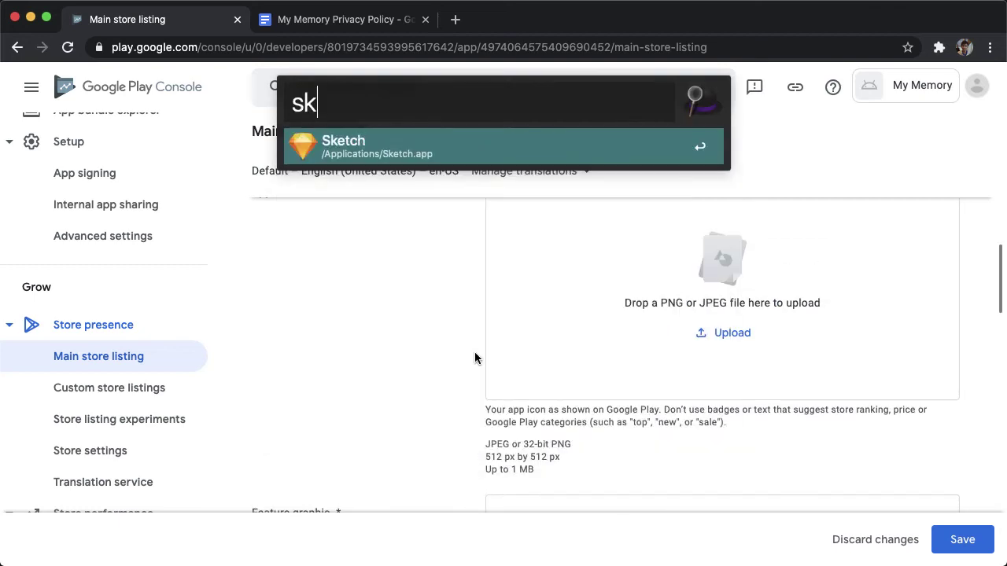
key("Return")
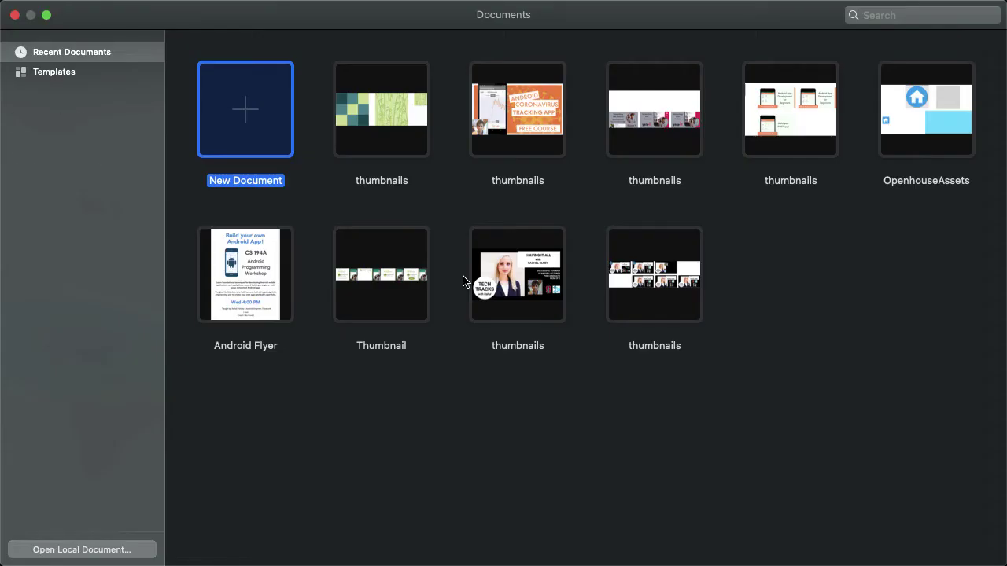
key("Right")
key("Return")
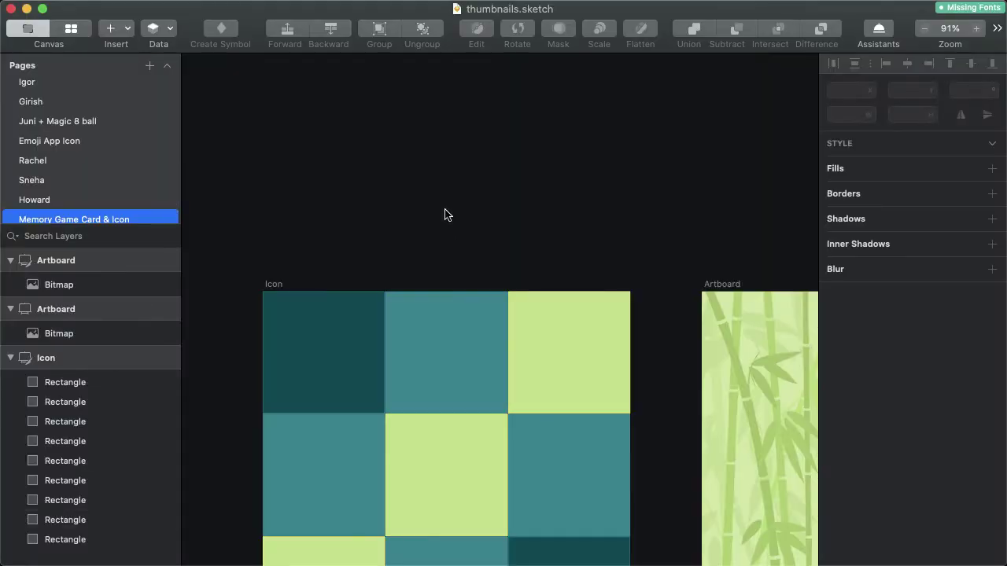
key("super+1")
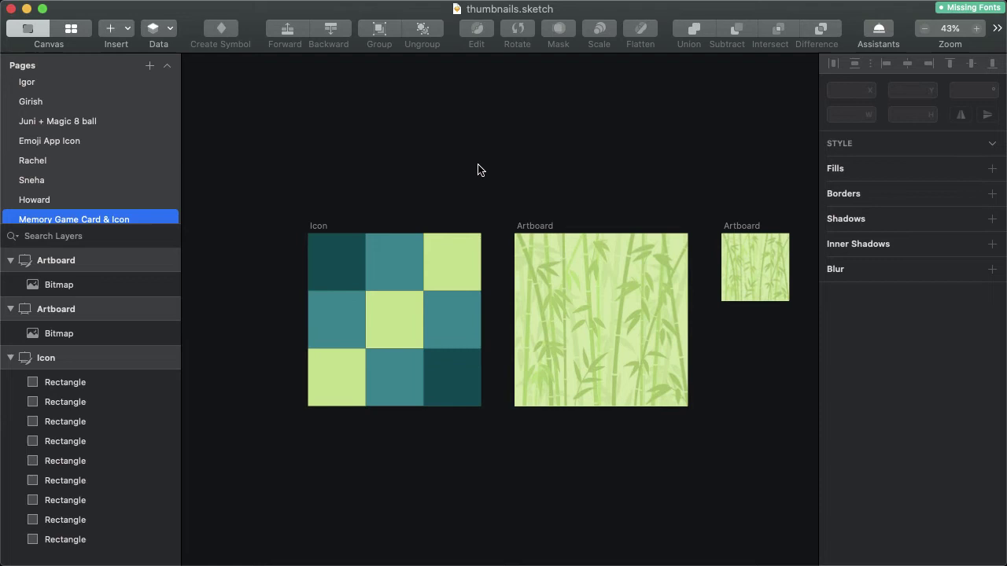
key("Tab")
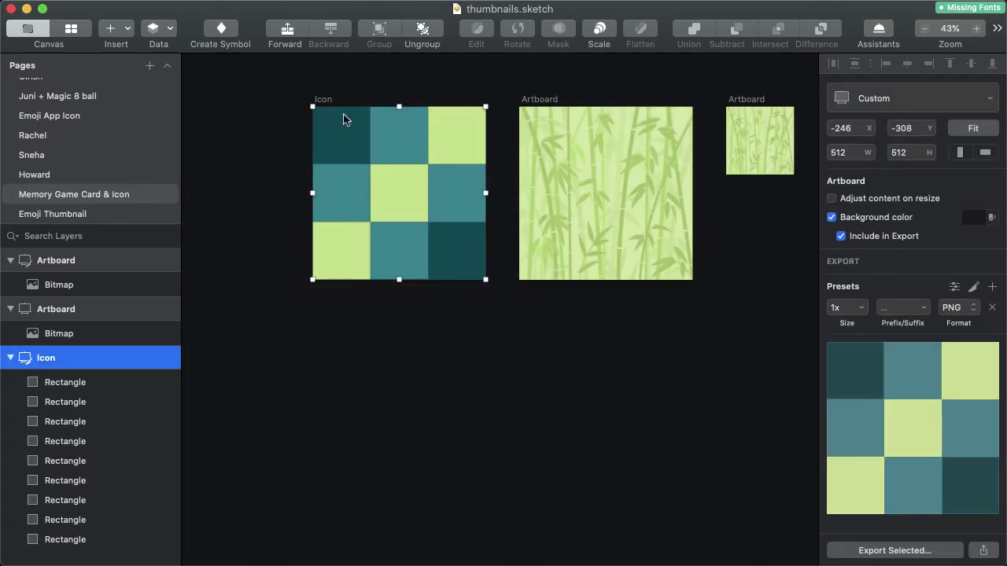
Draw a 1024 × 500 rectangle below the artboards and nudge it up closer.
left_click(125, 31)
mouse_move(229, 83)
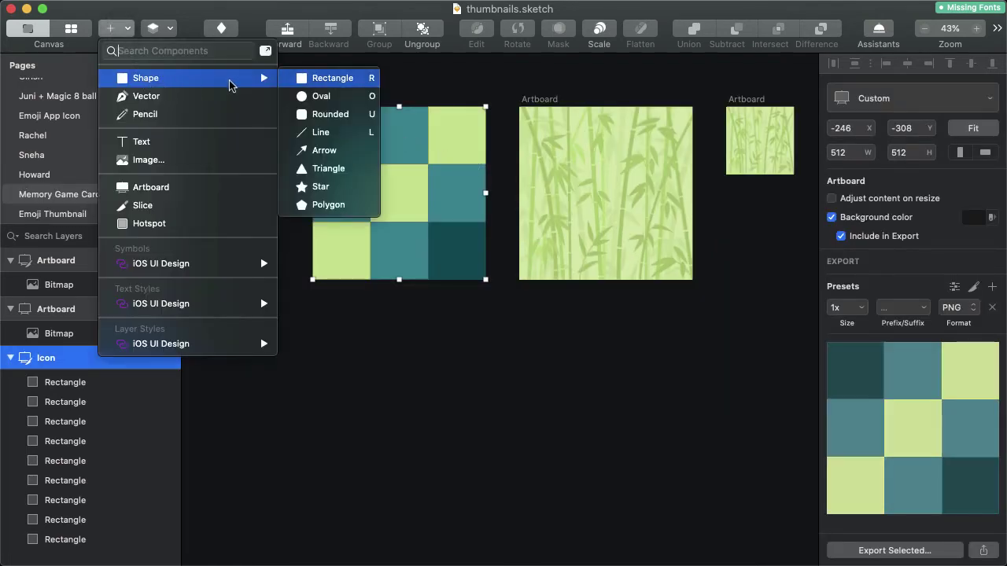
left_click(342, 83)
left_click_drag(313, 371, 746, 544)
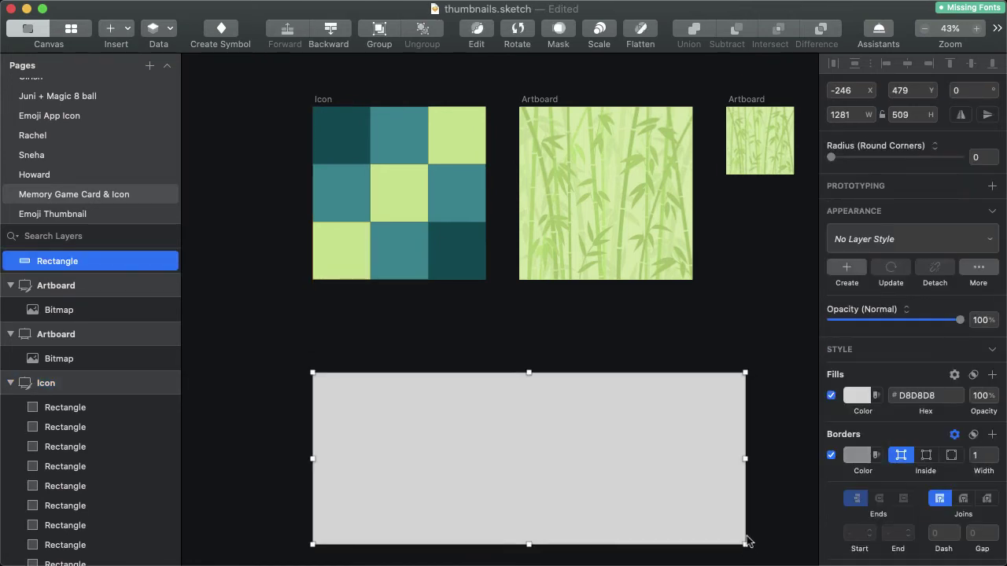
left_click(843, 116)
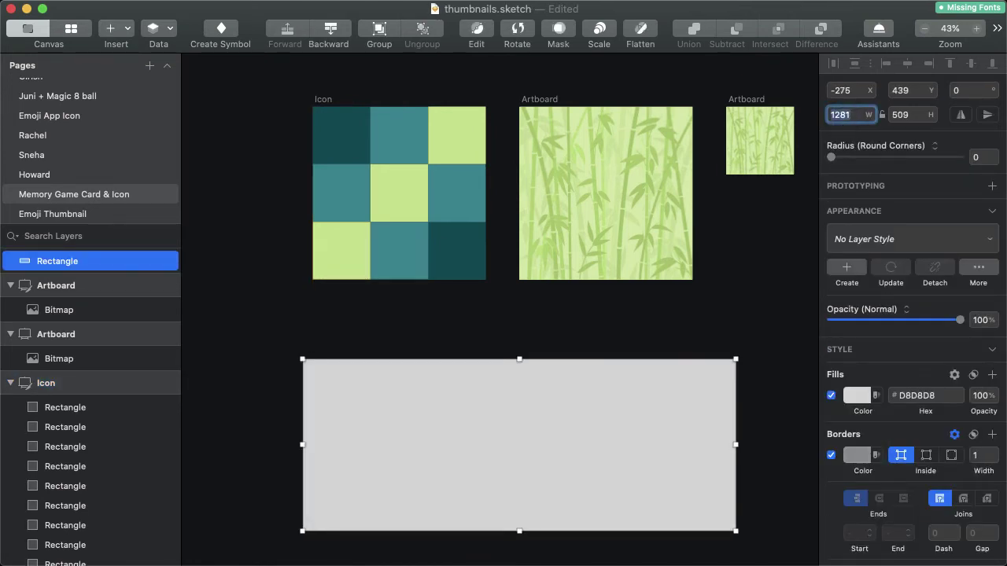
type("1024")
key("Tab")
type("500")
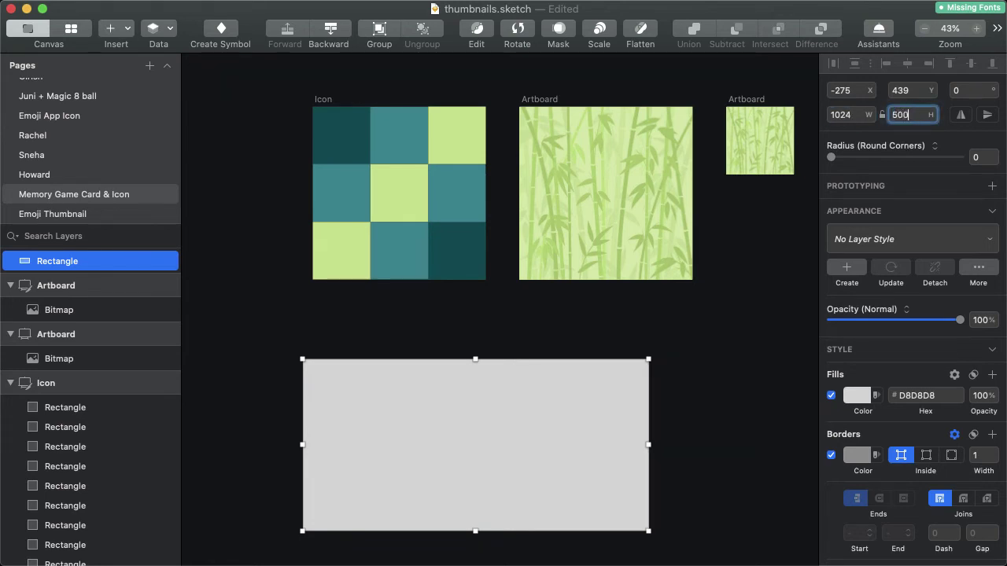
key("Return")
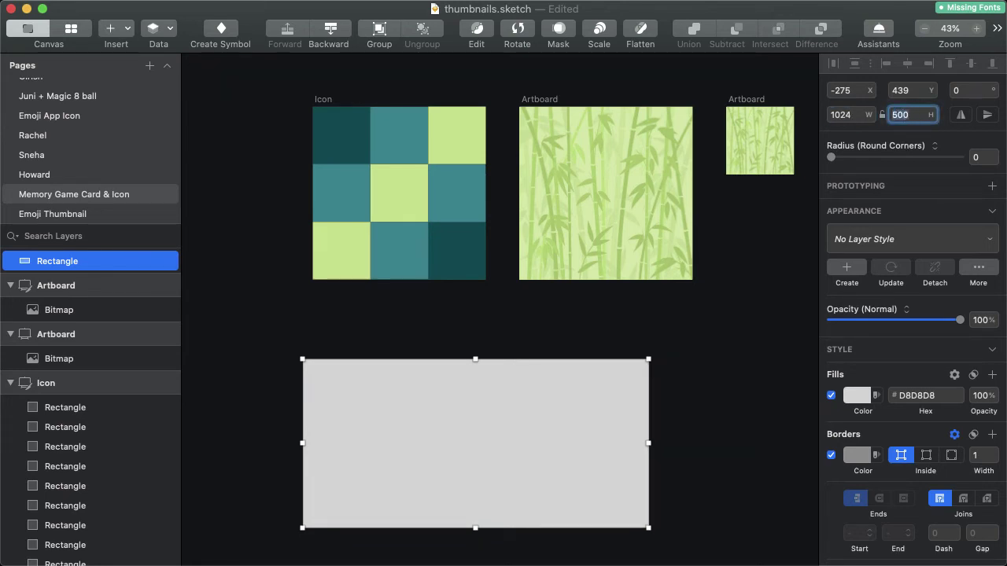
left_click_drag(501, 429, 500, 406)
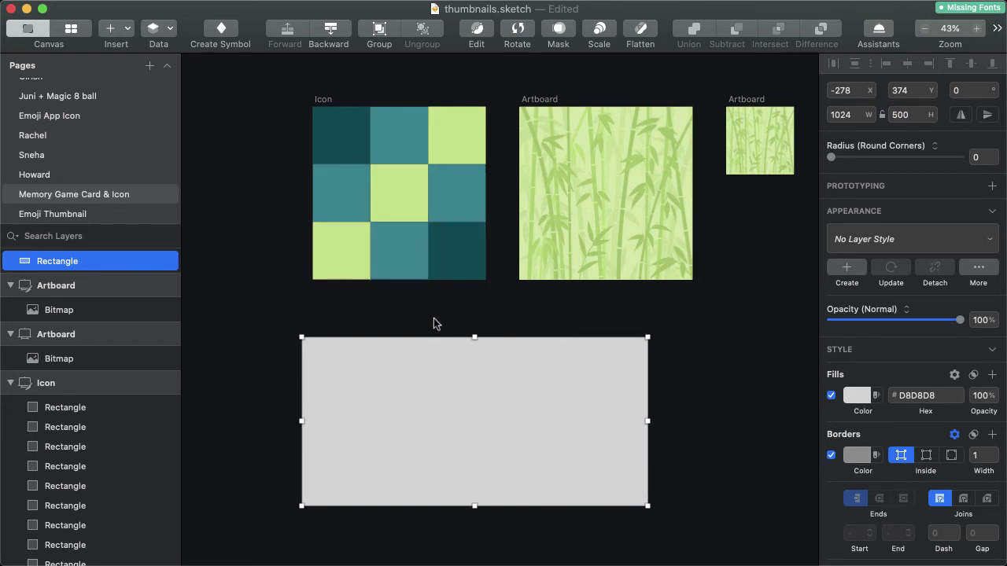
Select the whole Icon artboard.
left_click(440, 196)
left_click(300, 90)
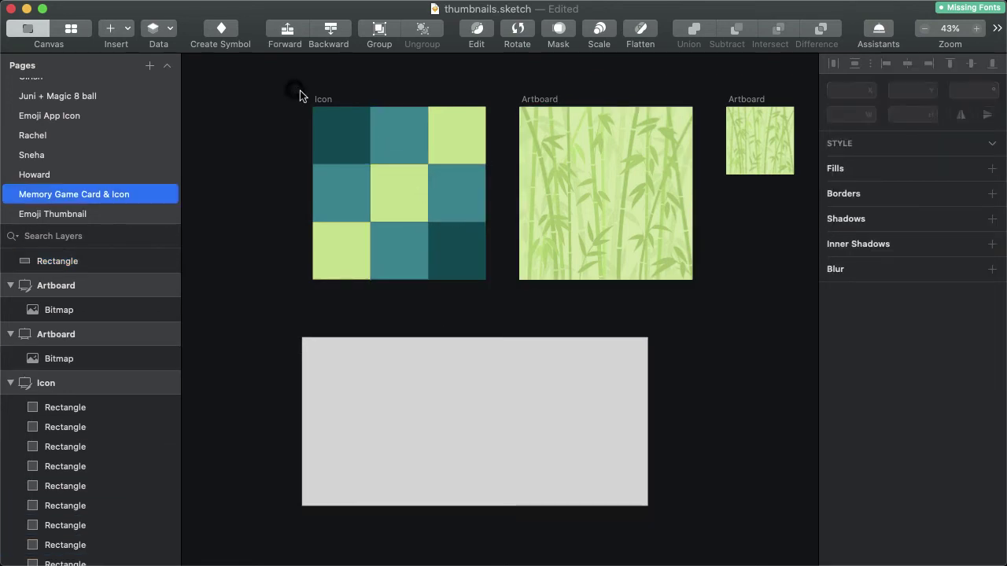
left_click(323, 100)
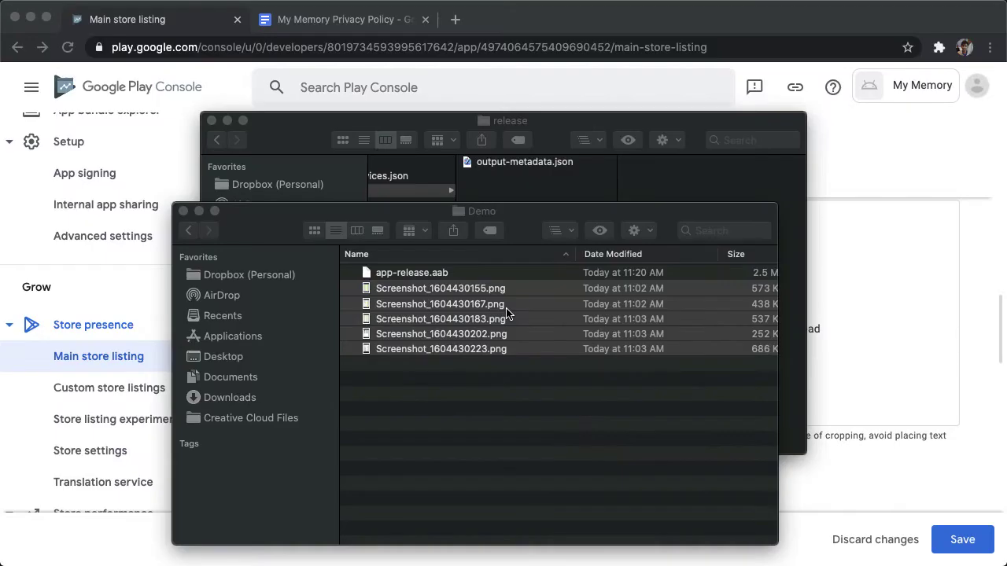
Preview featureGraphic.png in MemoryAssets, then drag it onto the Feature graphic drop zone.
left_click(892, 252)
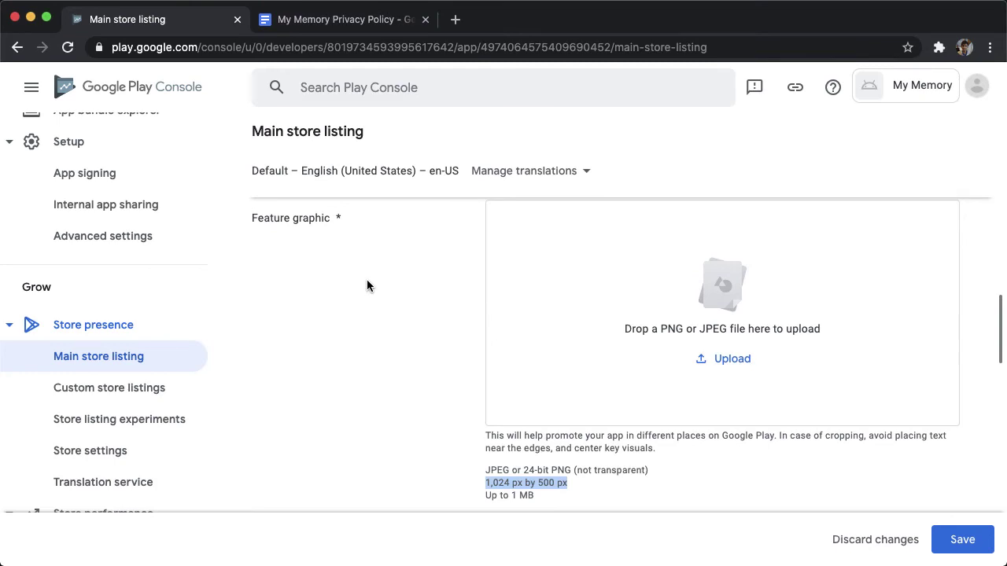
scroll(366, 280, "up", 1)
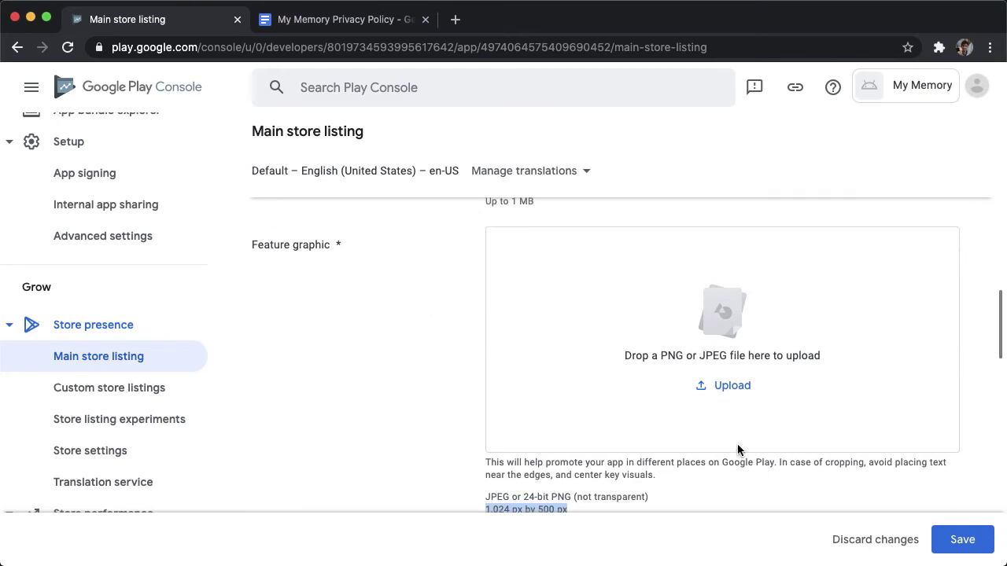
key("super+Tab")
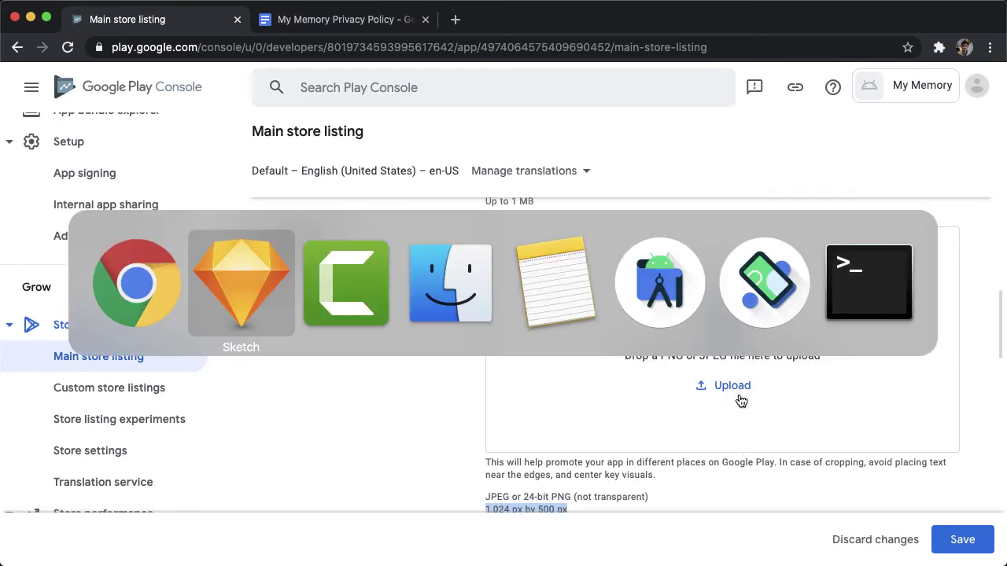
key("super+Tab")
key("super+Tab")
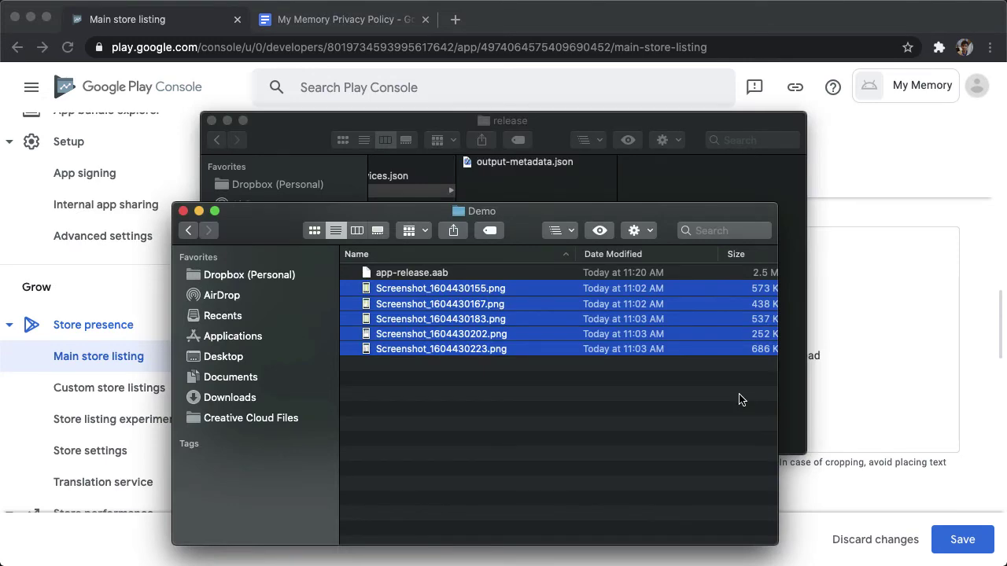
key("super+grave")
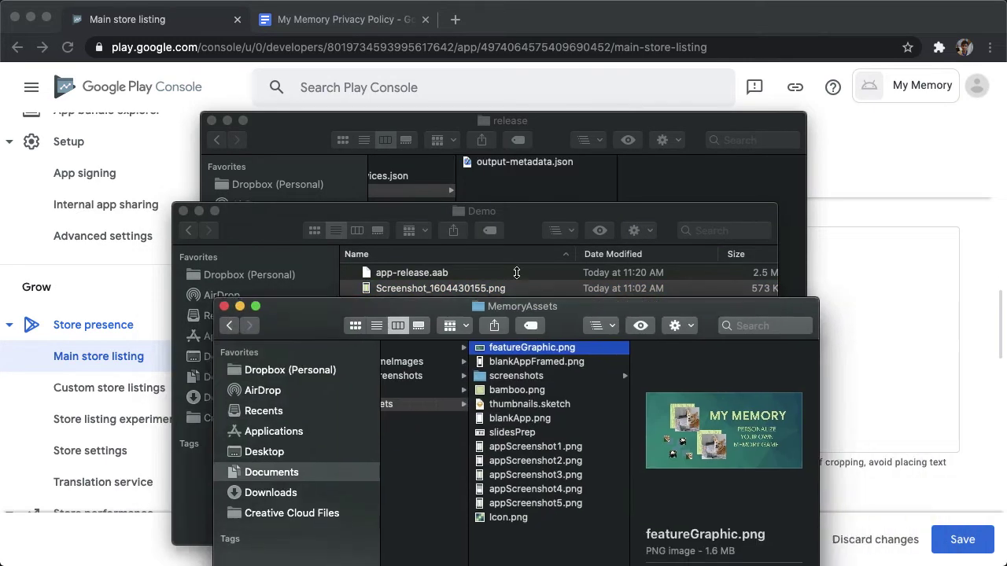
key("Down")
key("Up")
key("space")
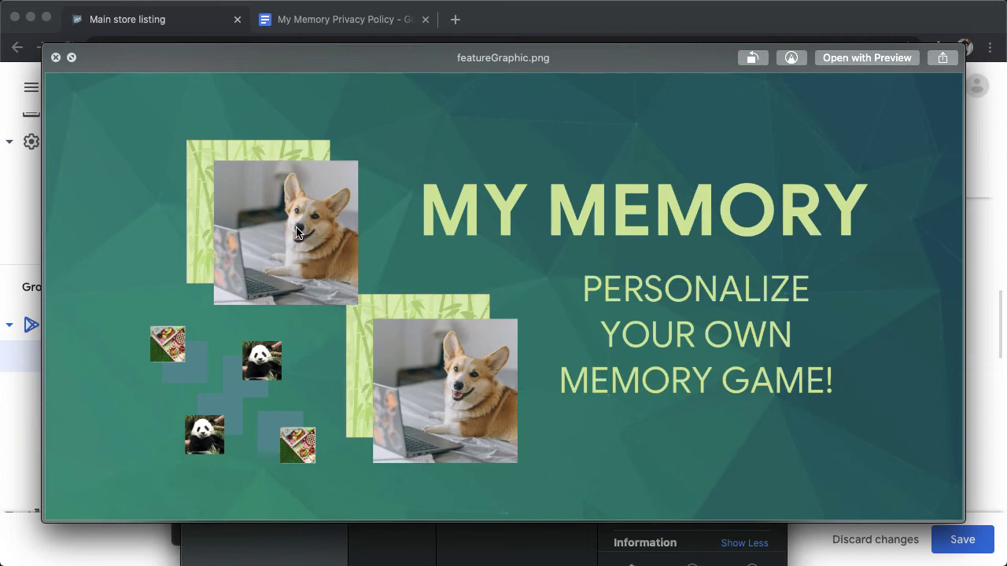
key("space")
left_click_drag(495, 315, 908, 357)
Preview Icon.png in Finder and drag it onto the App icon drop zone.
scroll(758, 247, "up", 5)
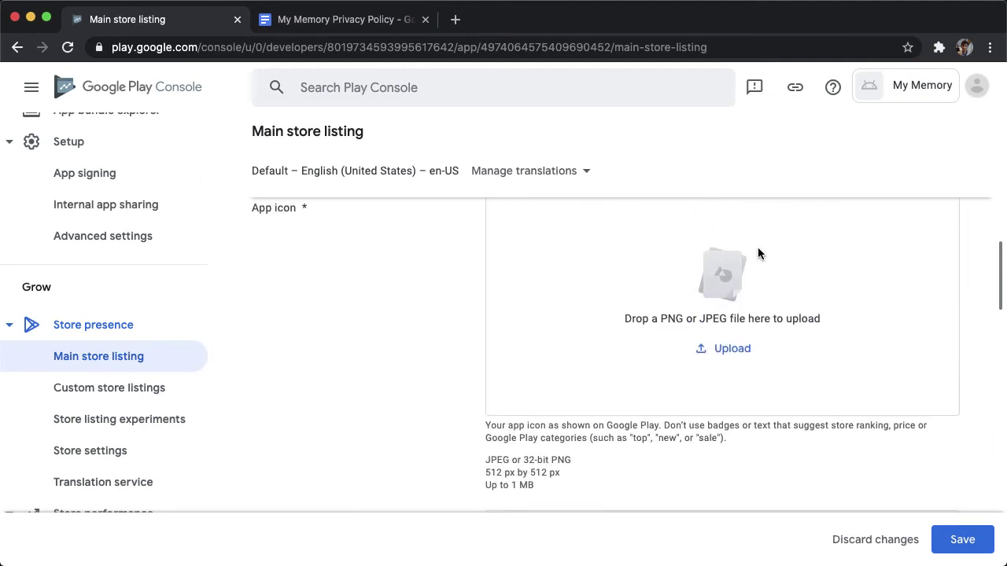
scroll(757, 253, "up", 1)
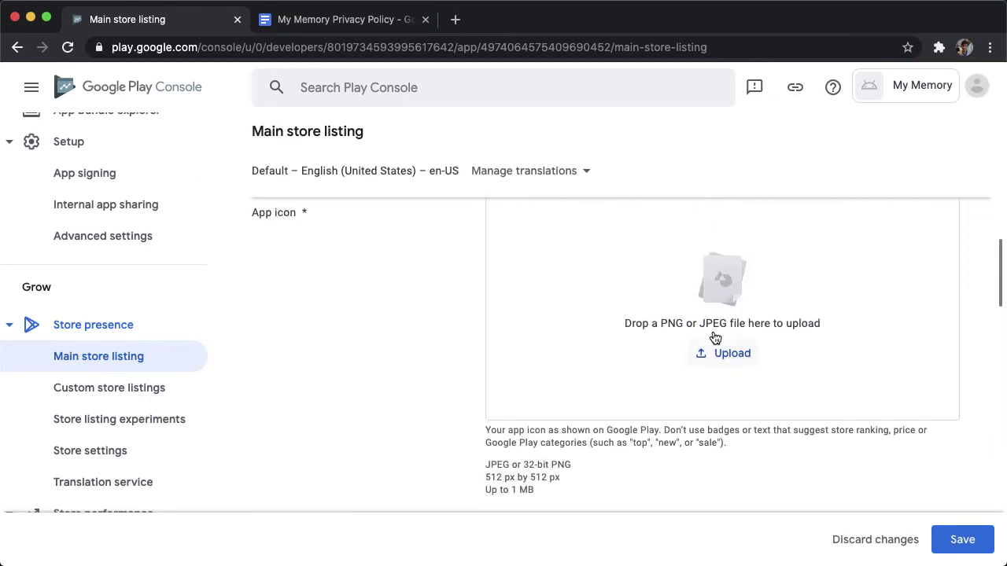
key("super+Tab")
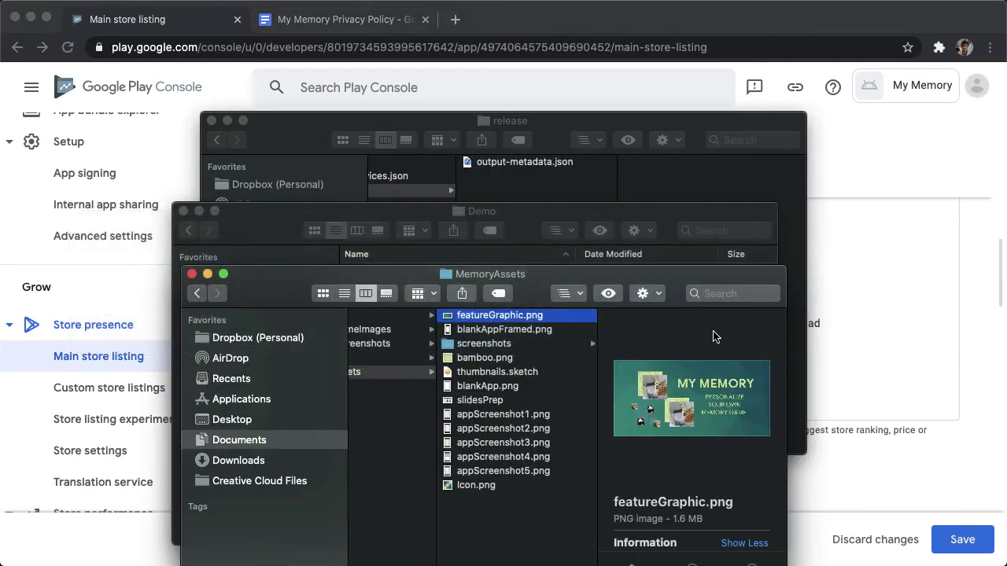
left_click(480, 488)
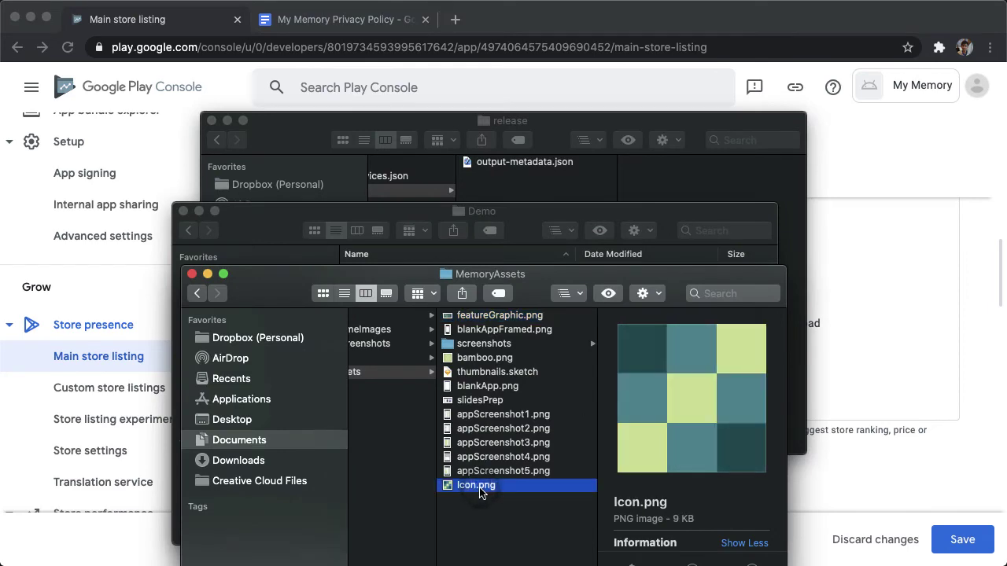
key("space")
key("space")
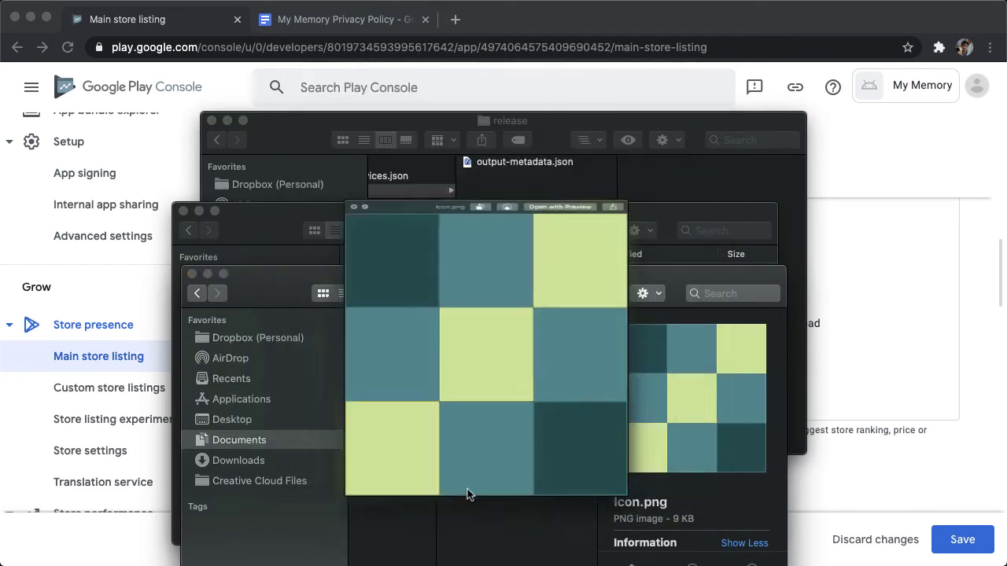
left_click_drag(466, 491, 838, 377)
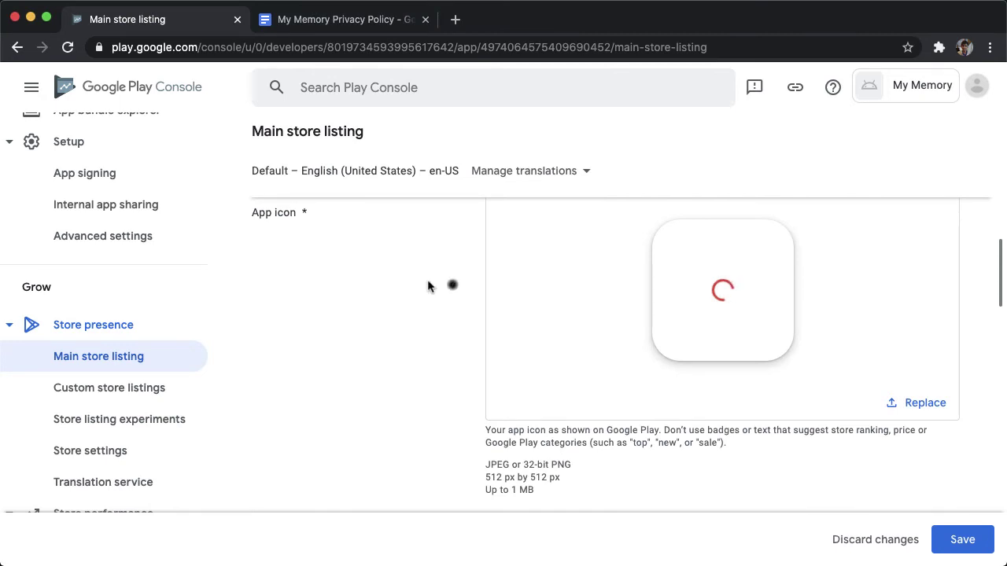
scroll(373, 277, "down", 4)
scroll(374, 277, "down", 6)
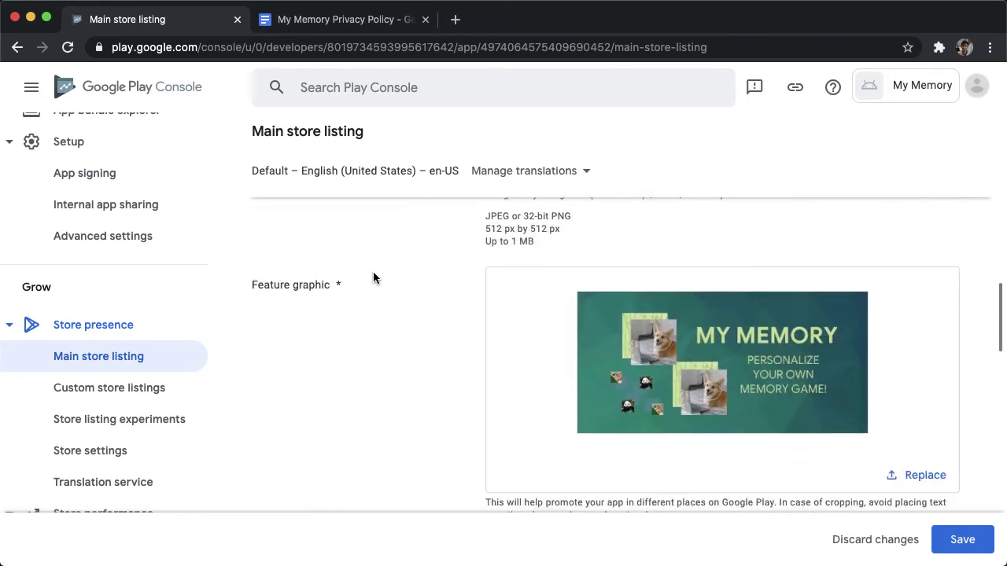
scroll(374, 275, "down", 1)
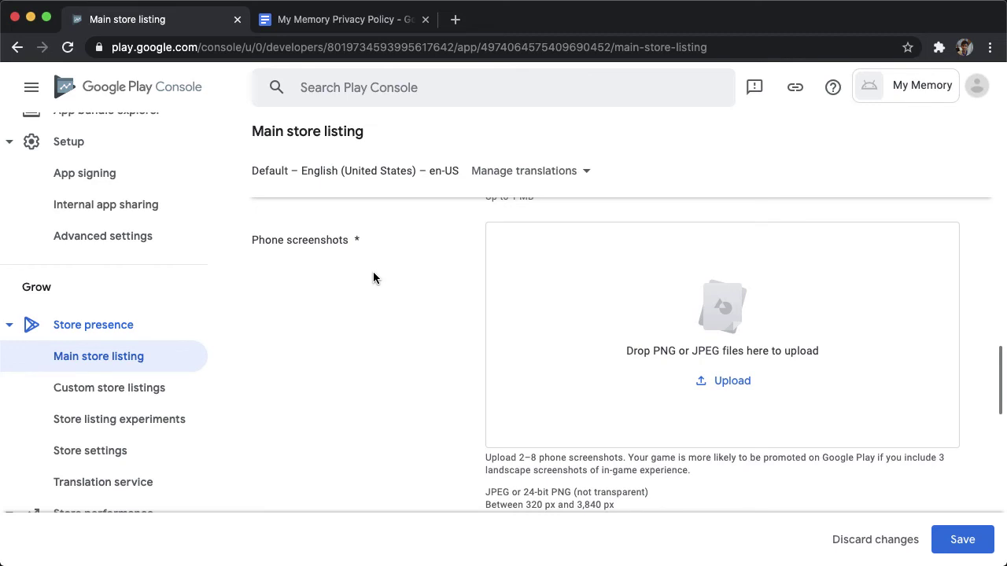
Upload the five screenshot PNGs from the Demo folder as Phone screenshots.
key("super+Tab")
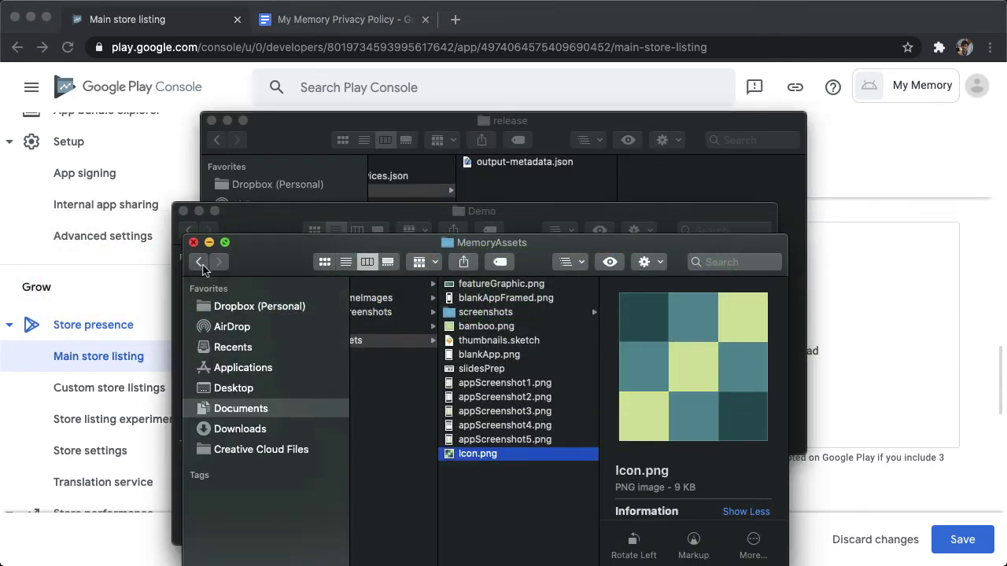
key("super+w")
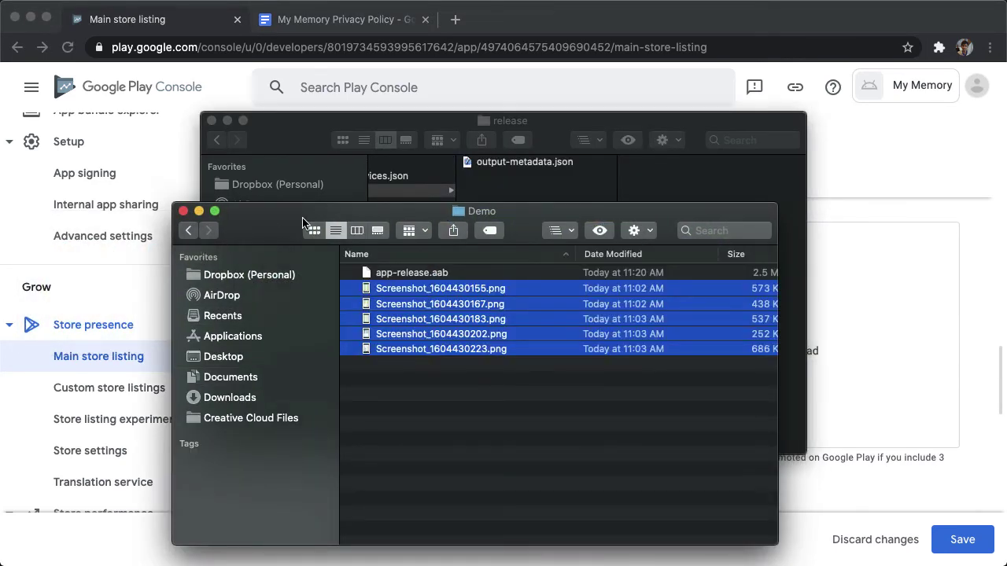
left_click_drag(303, 222, 252, 153)
left_click_drag(369, 238, 859, 347)
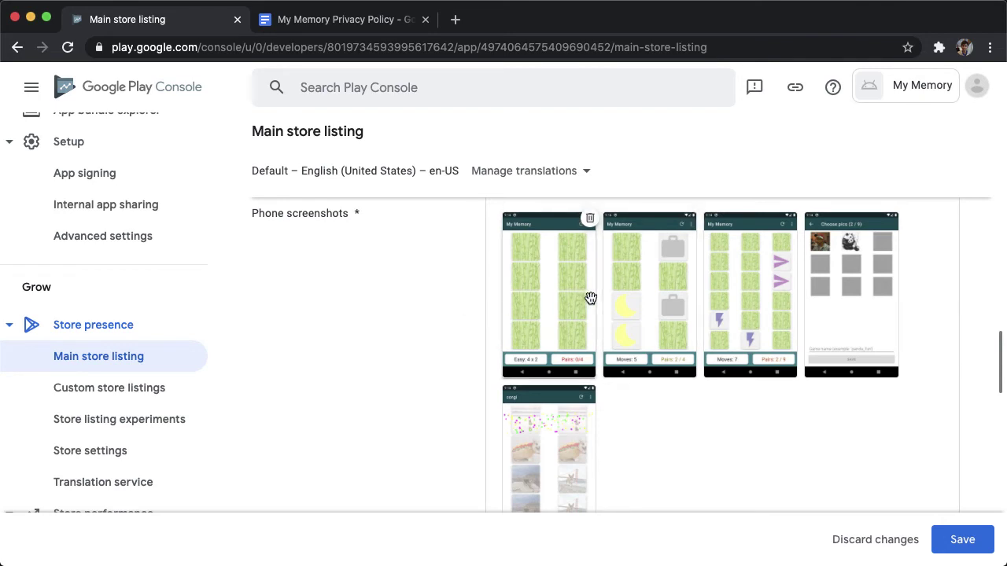
Look over the screenshot and video sections, then save the main store listing.
scroll(450, 348, "down", 3)
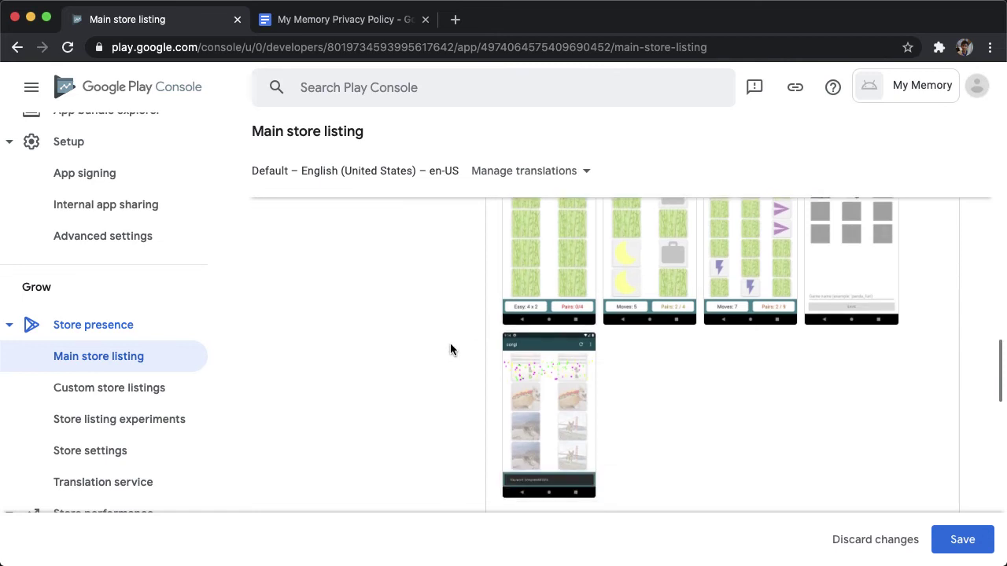
scroll(450, 349, "down", 8)
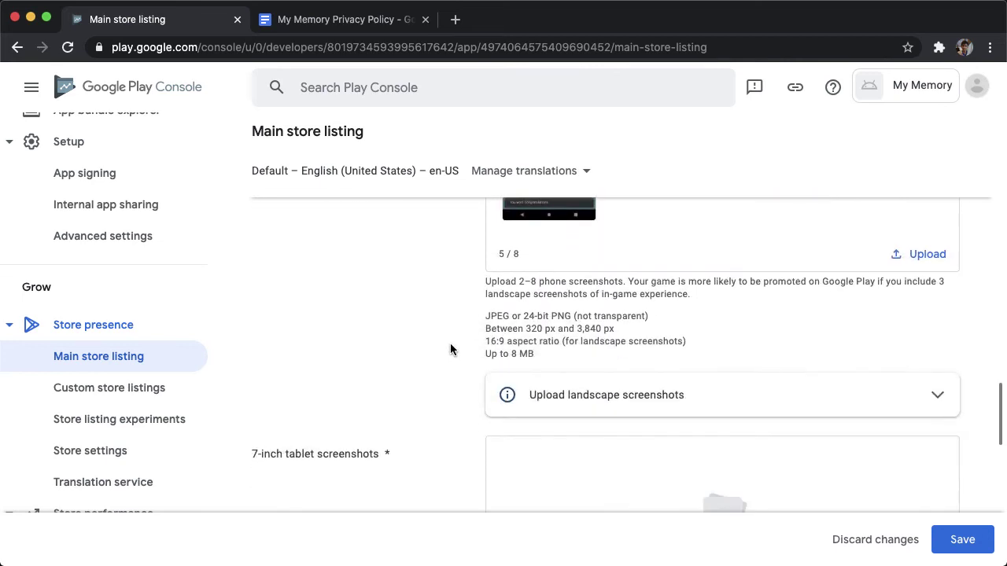
scroll(450, 348, "up", 3)
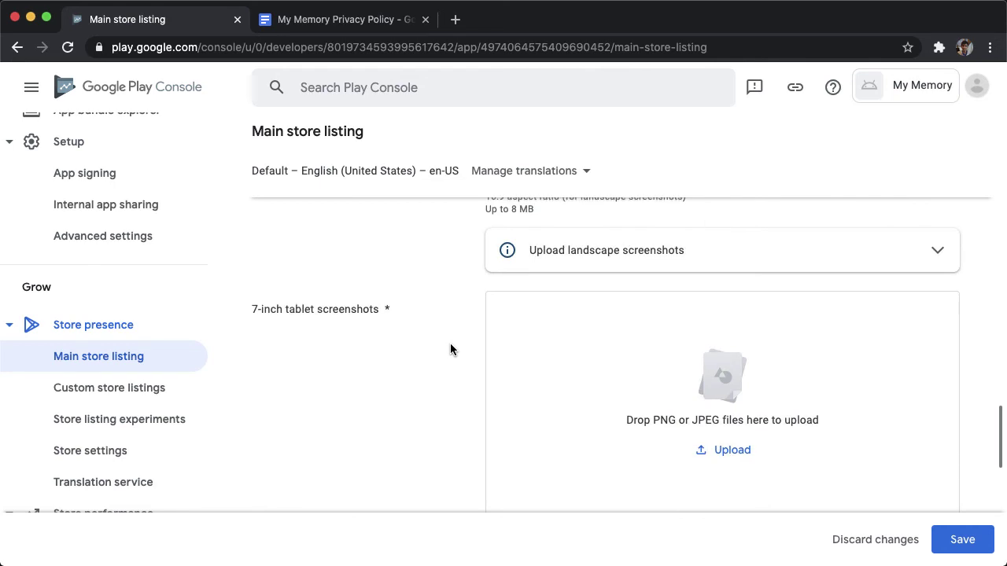
scroll(450, 349, "down", 3)
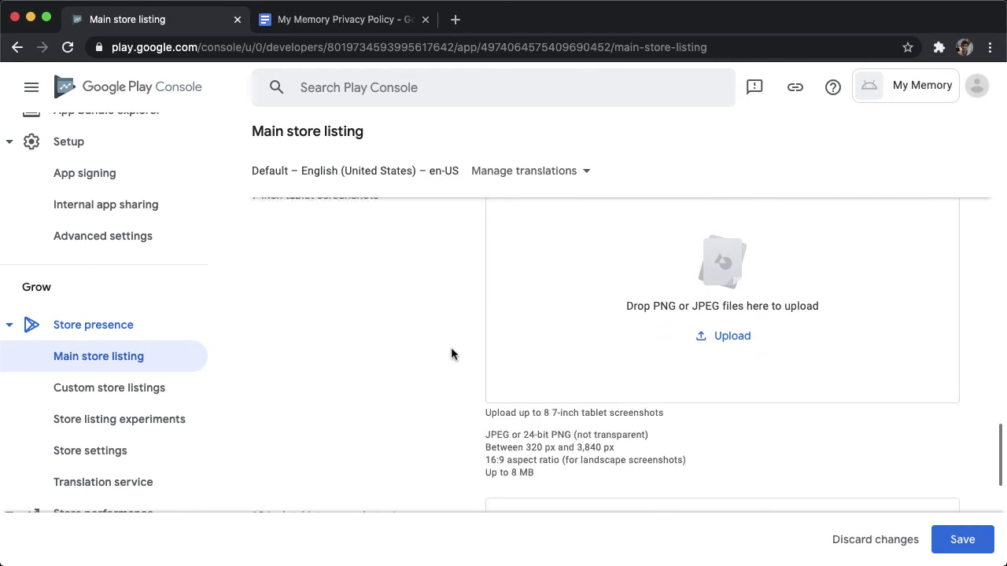
scroll(455, 375, "up", 6)
scroll(455, 375, "down", 10)
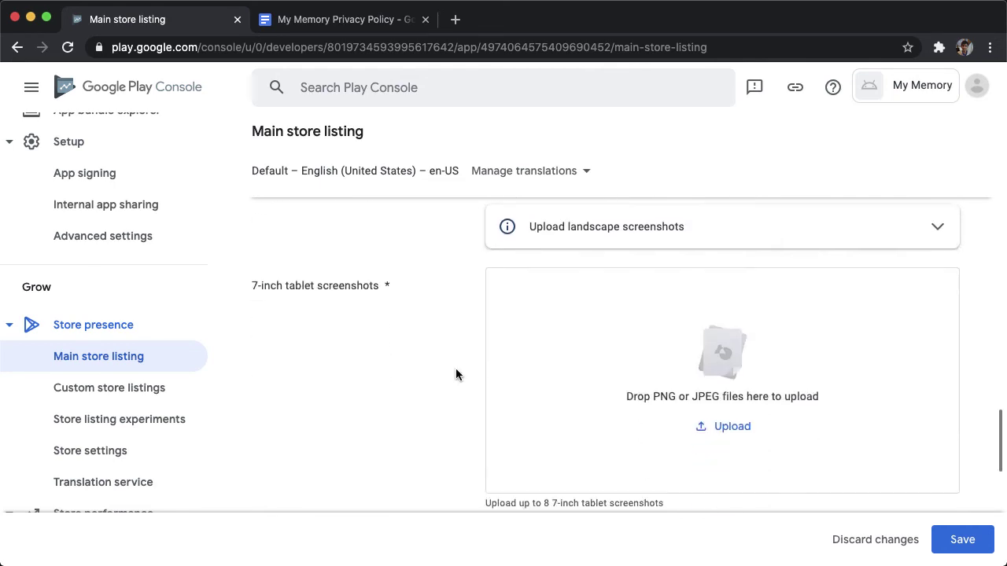
scroll(455, 374, "down", 5)
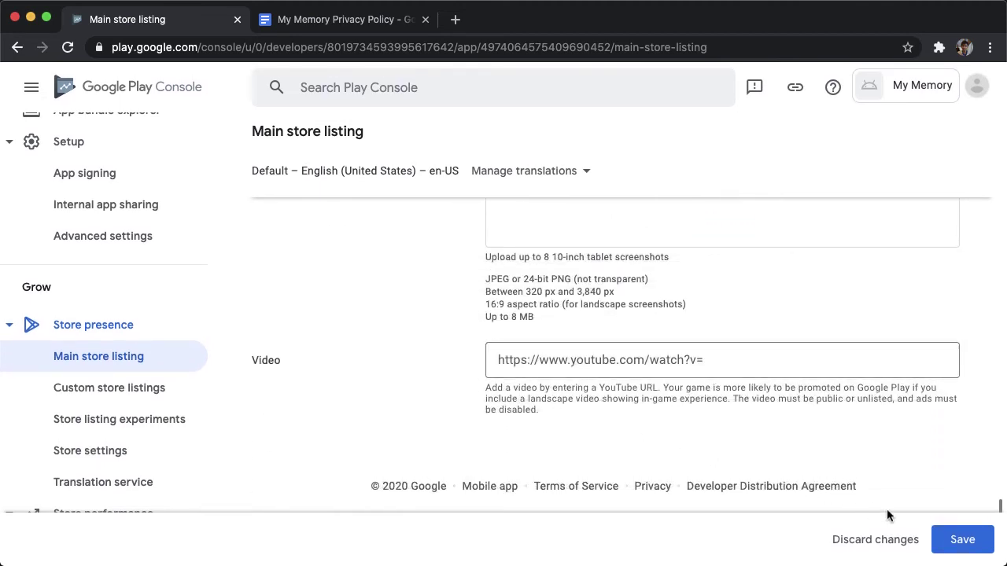
left_click(960, 539)
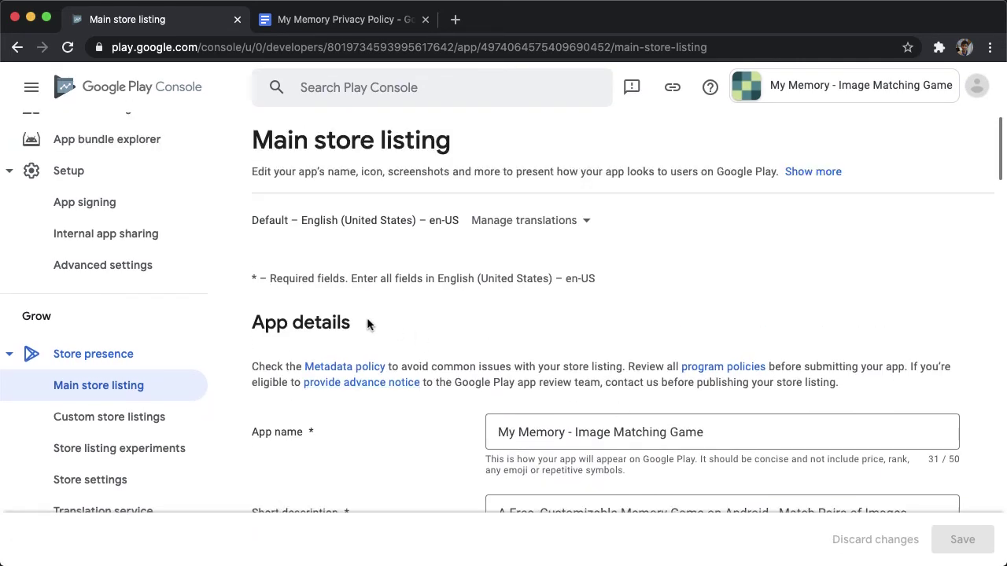
Go to the Production track page, briefly expanding and collapsing the Testing section.
scroll(155, 372, "up", 5)
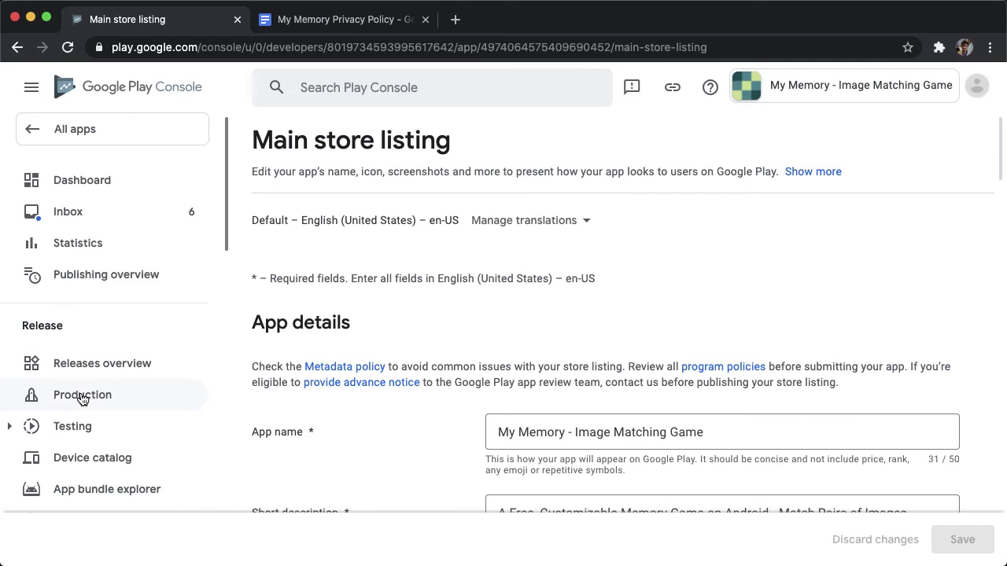
left_click(81, 397)
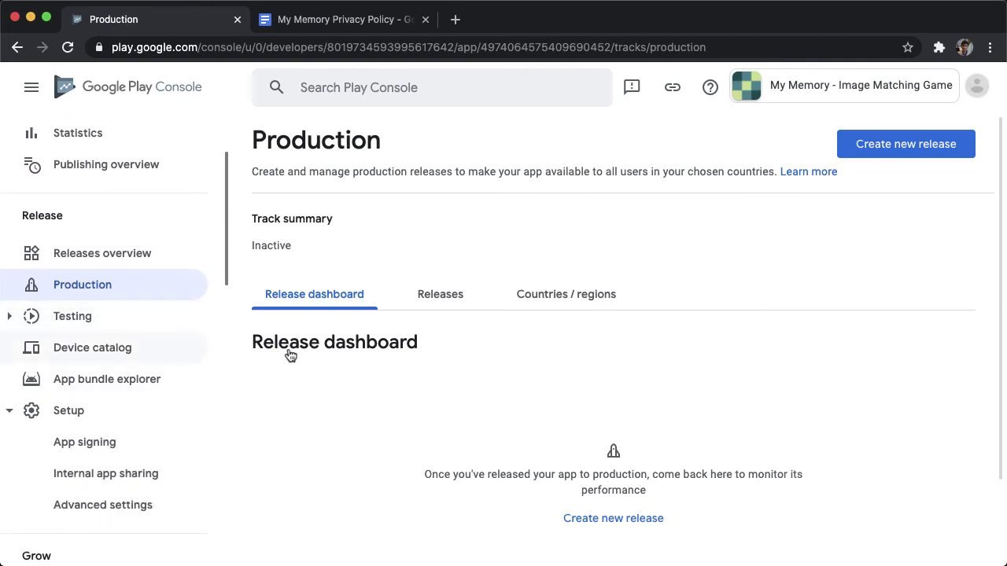
left_click(11, 316)
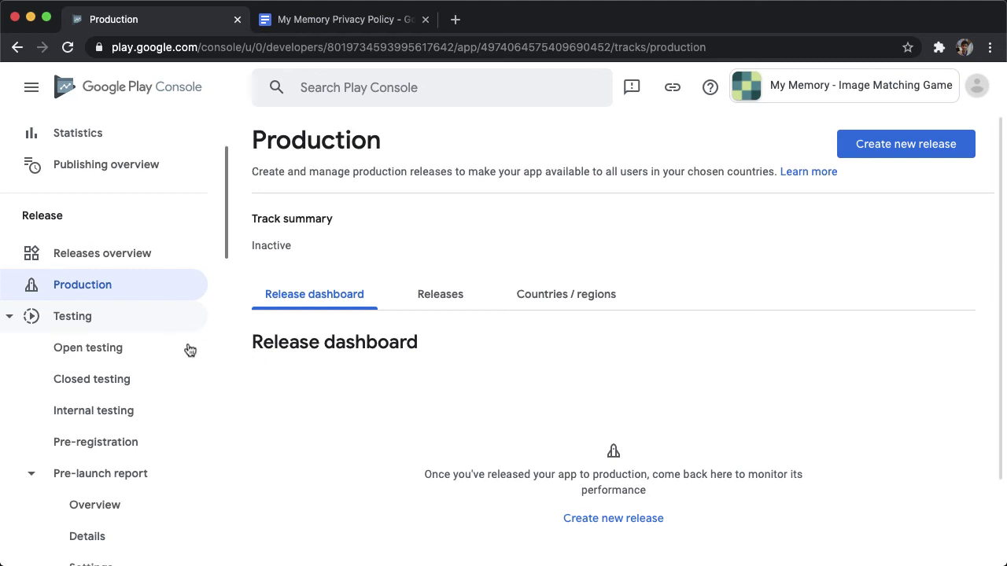
left_click(9, 316)
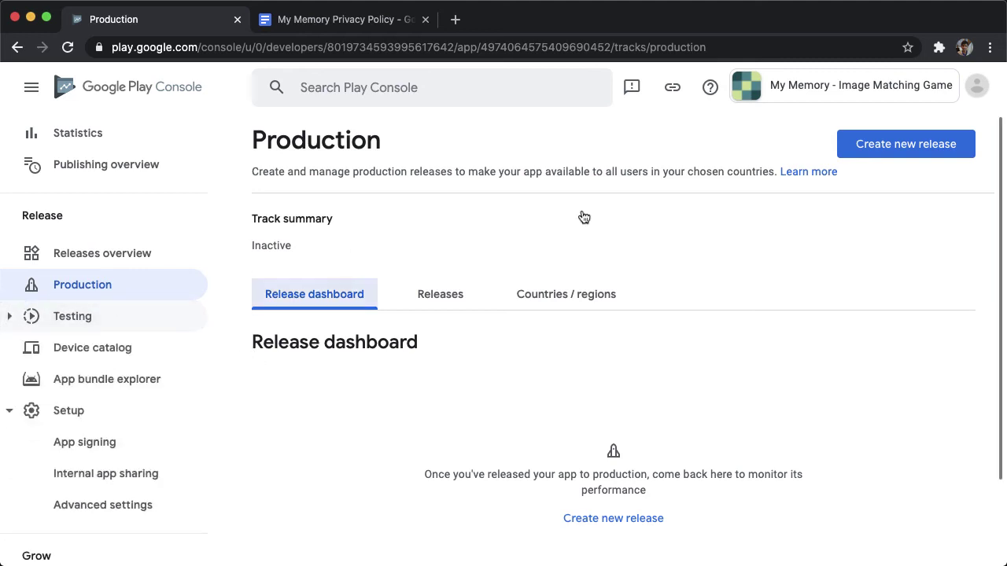
Create a new production release and accept Google-managed app signing.
left_click(925, 149)
left_click(920, 146)
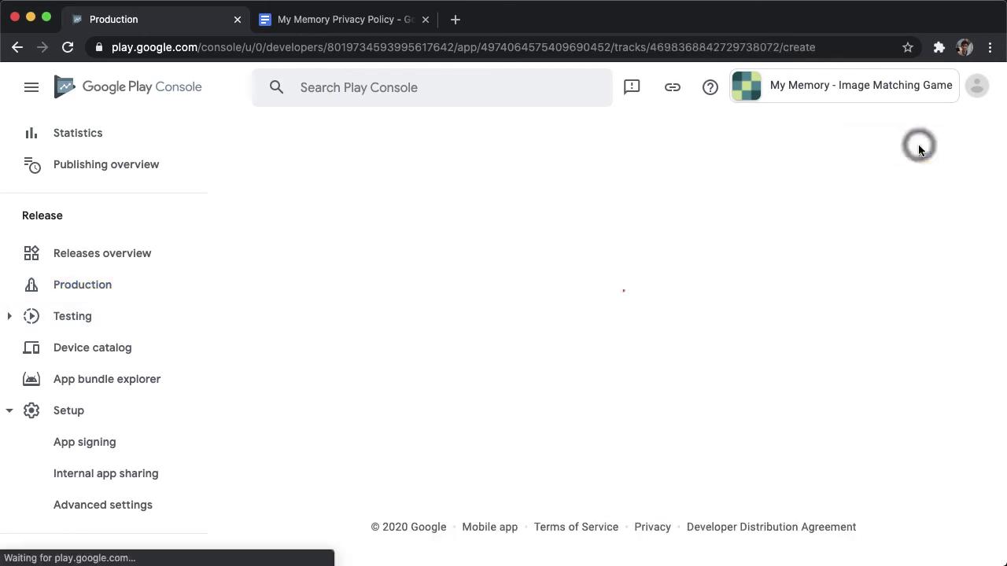
scroll(421, 332, "down", 2)
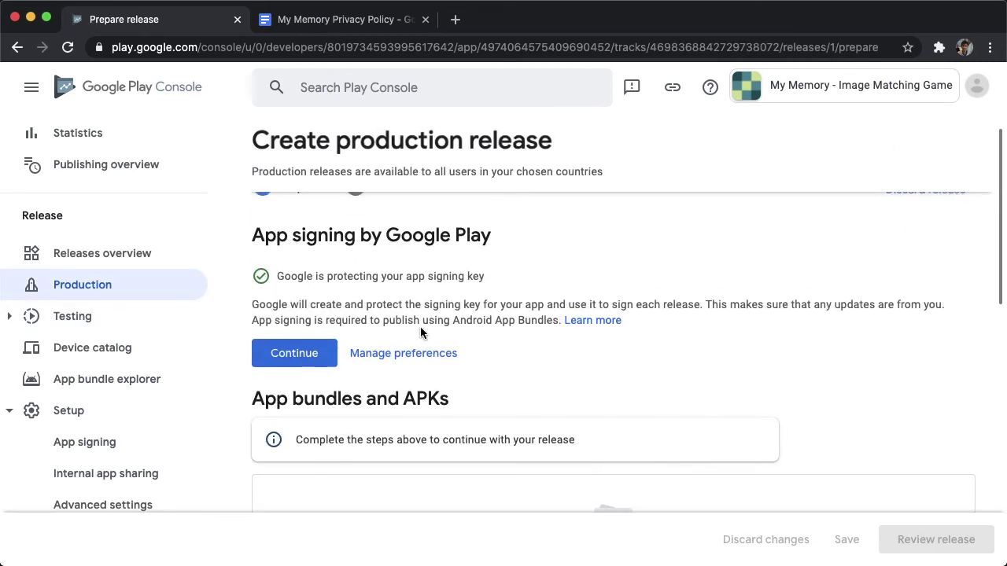
left_click(329, 306)
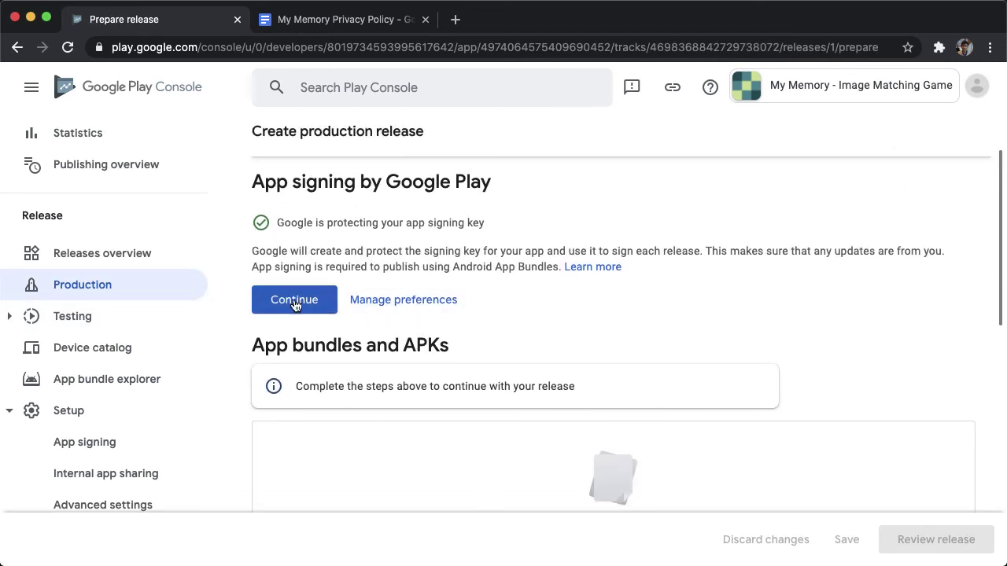
Upload app-release.aab from Finder into the release's app bundle box.
scroll(517, 336, "down", 1)
scroll(517, 336, "down", 2)
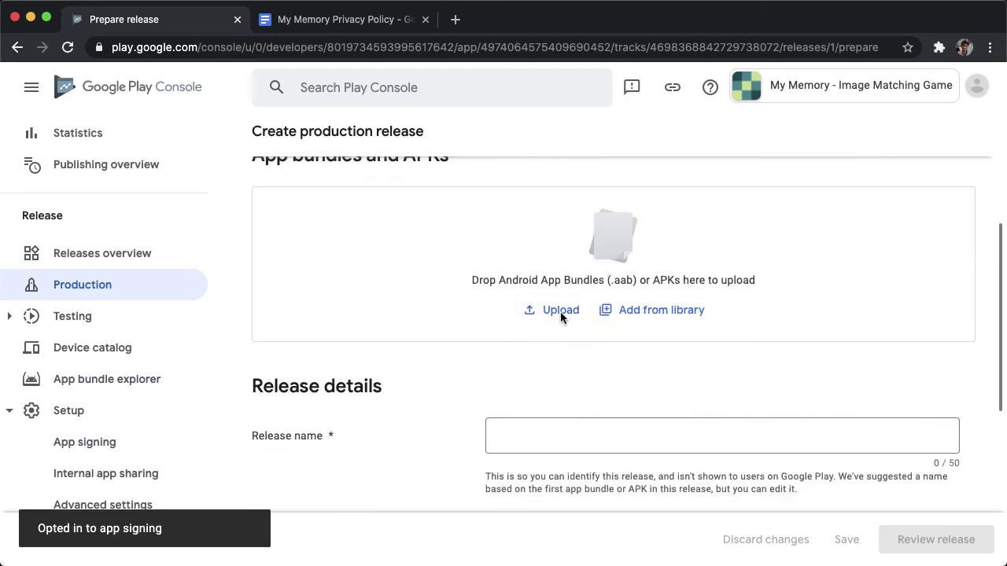
key("super+Tab")
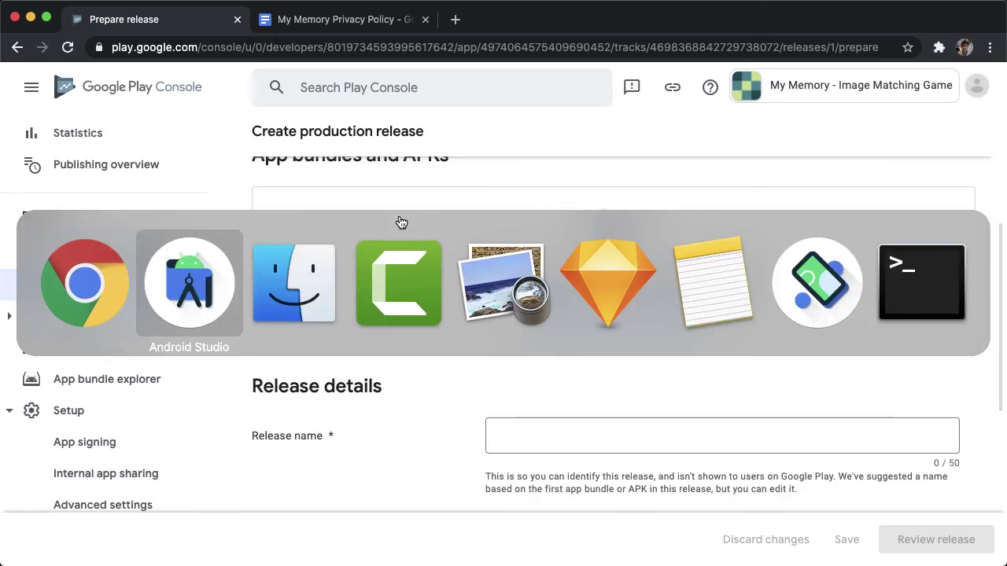
key("super+Tab")
left_click(359, 203)
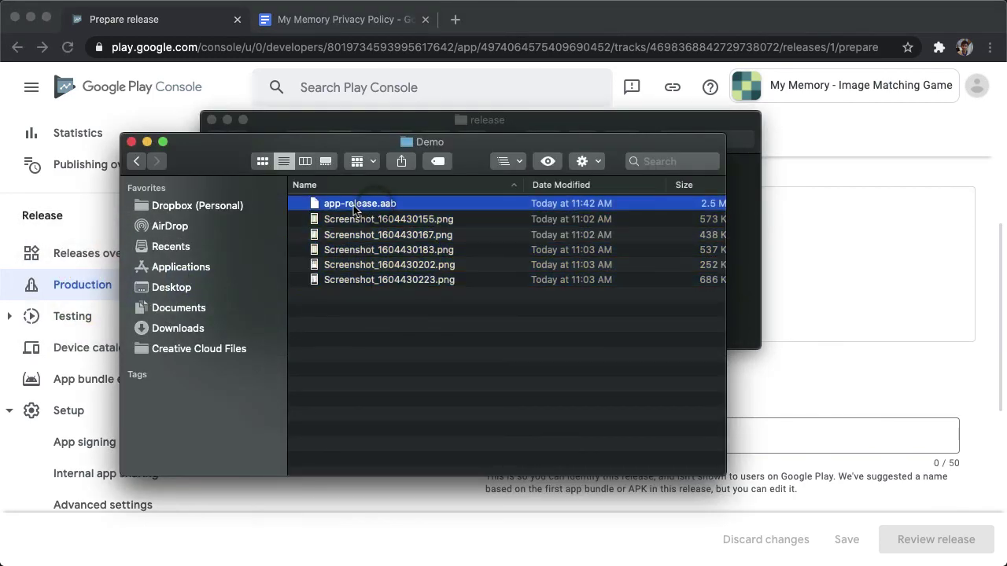
left_click_drag(360, 203, 863, 240)
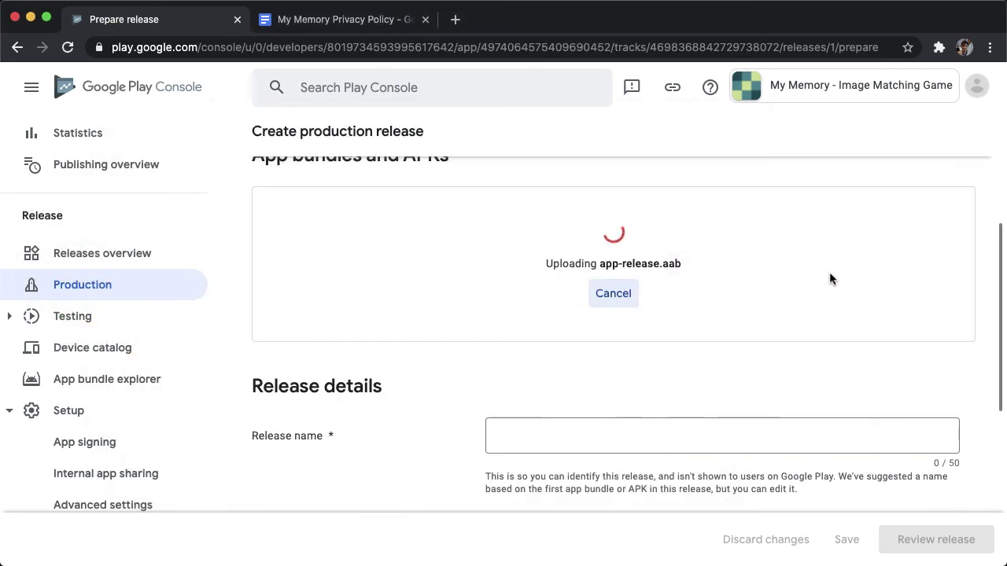
Name the release 'Initial release!' and save the draft.
scroll(594, 397, "down", 1)
left_click(594, 399)
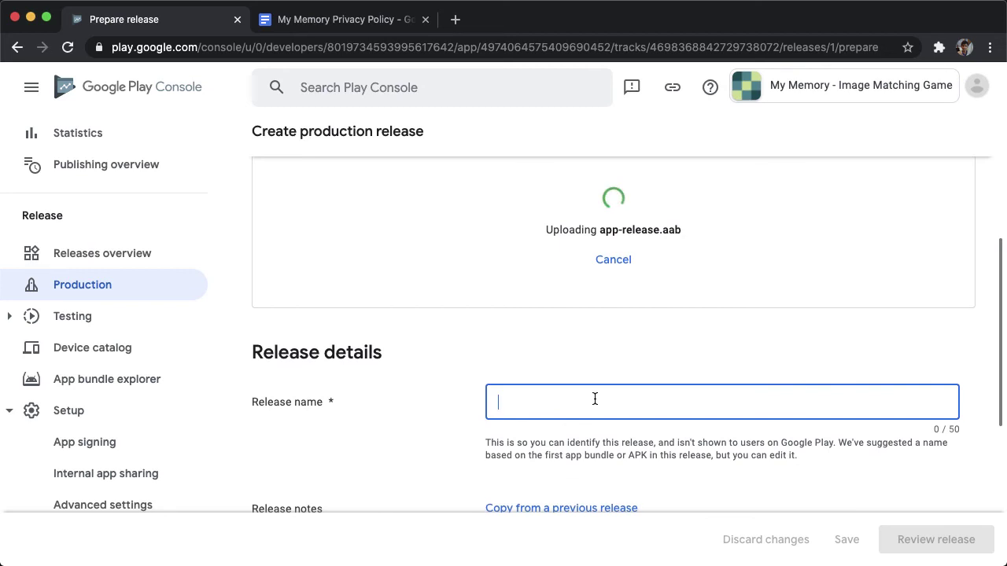
type("Initial release!")
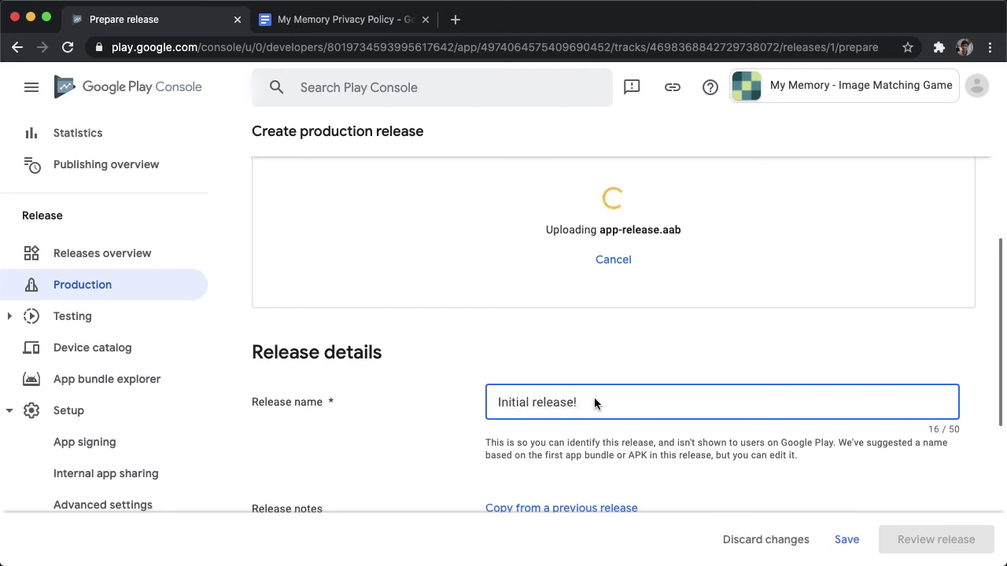
scroll(593, 401, "down", 2)
scroll(594, 403, "down", 2)
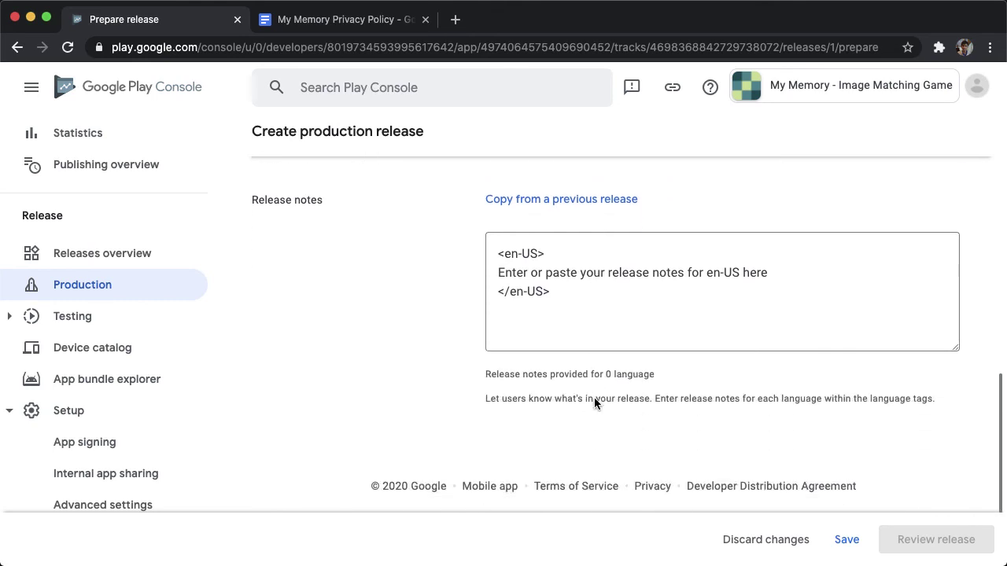
scroll(690, 452, "up", 3)
left_click(846, 539)
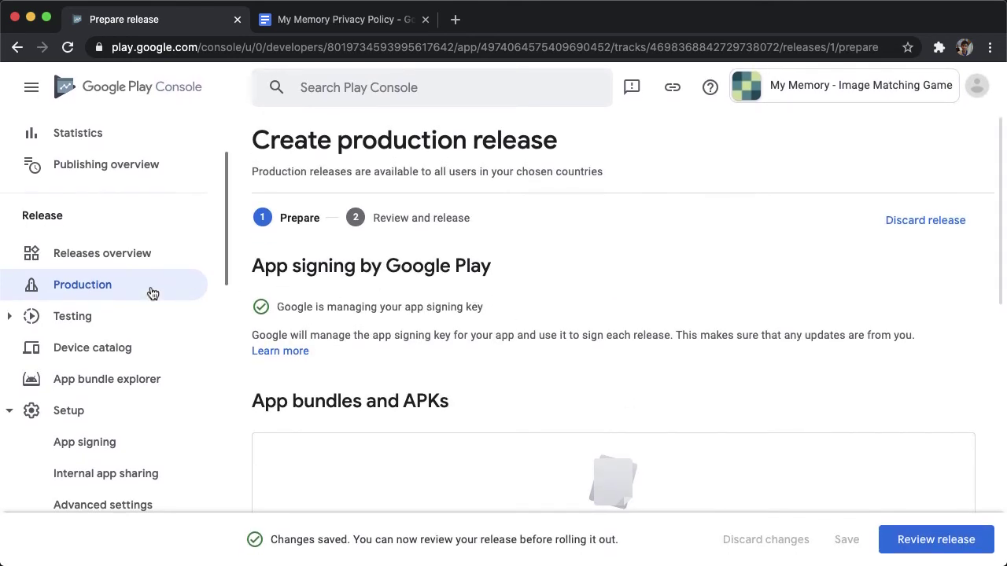
Add all 151 countries plus Rest of World to the production track.
left_click(75, 287)
left_click(561, 291)
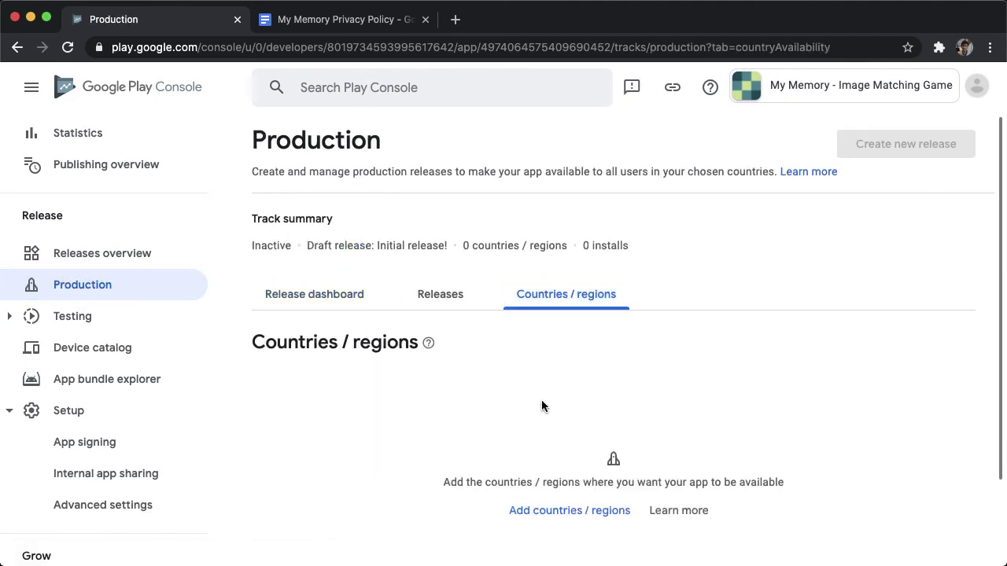
scroll(541, 406, "down", 1)
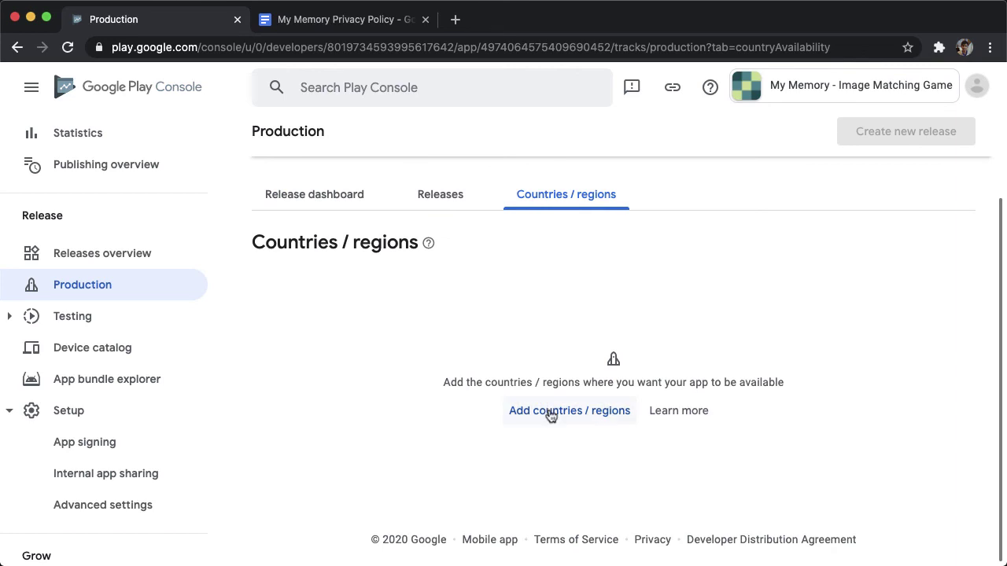
left_click(551, 415)
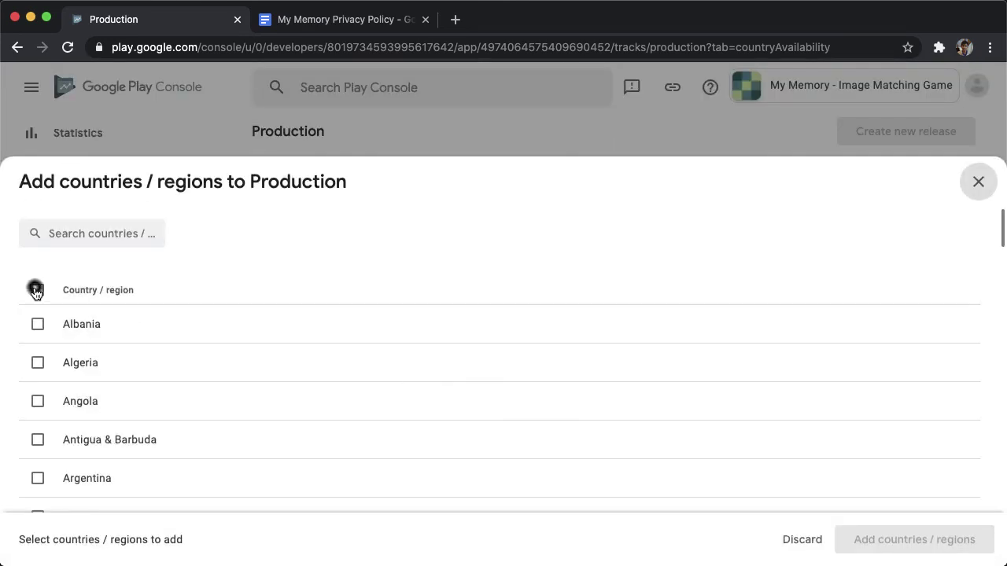
left_click(37, 290)
left_click(920, 539)
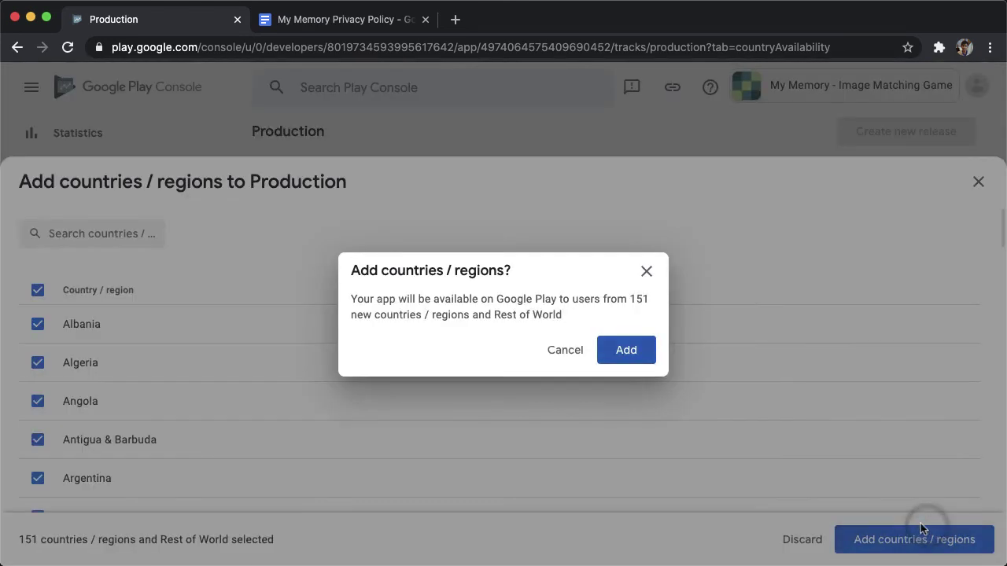
left_click(633, 351)
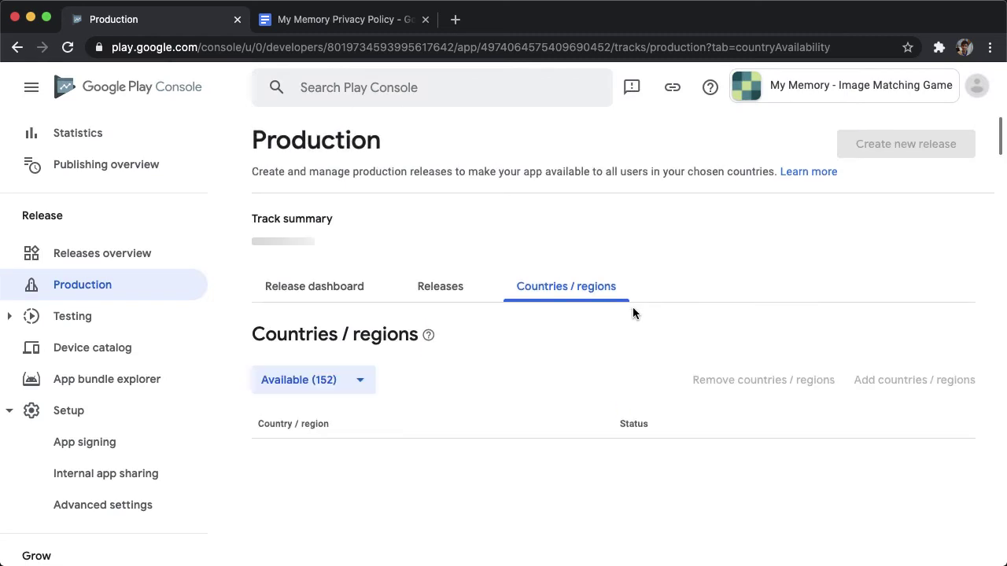
Reopen the Initial release! draft, go to review, and expand all 4 errors.
left_click(460, 292)
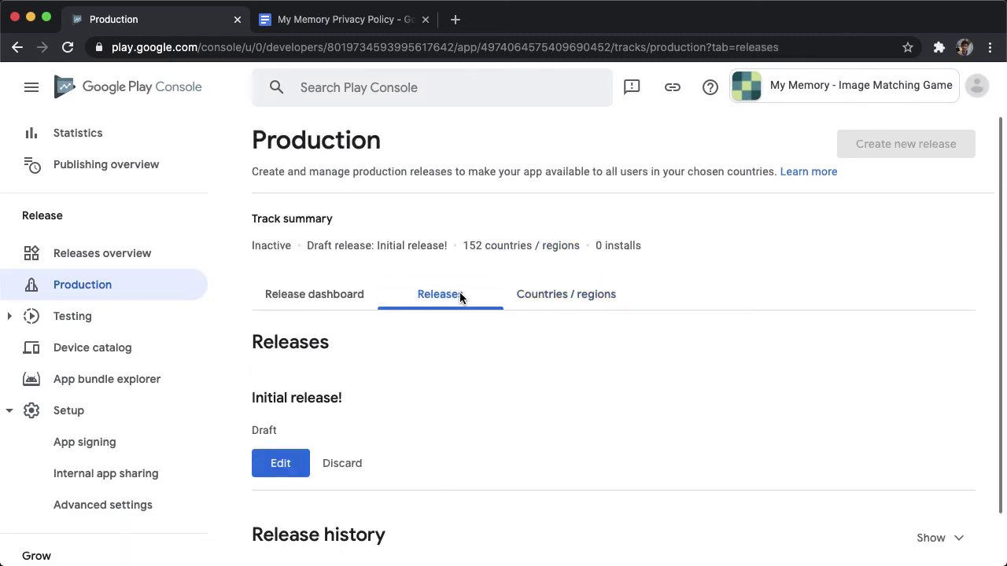
scroll(356, 371, "down", 2)
left_click(280, 409)
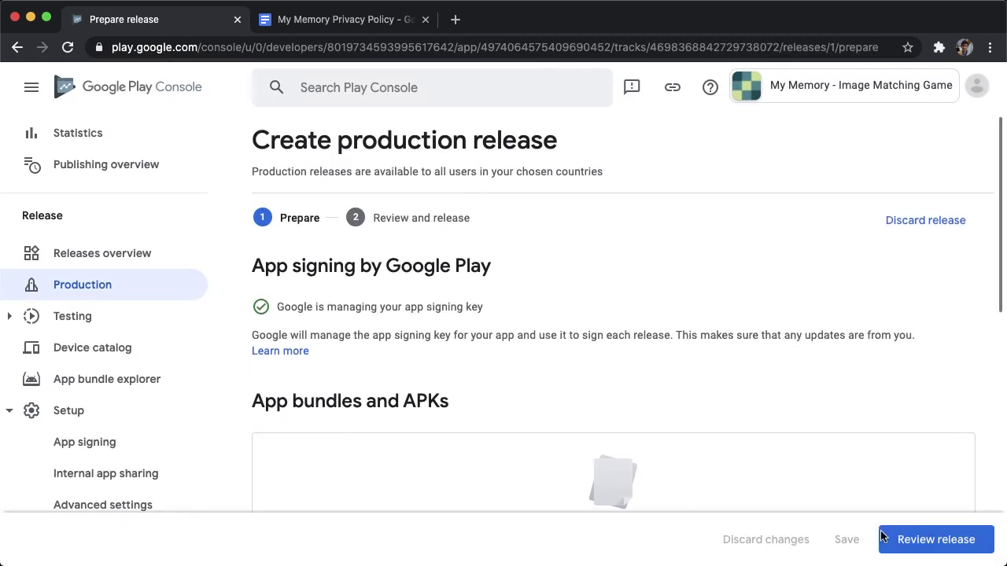
left_click(944, 544)
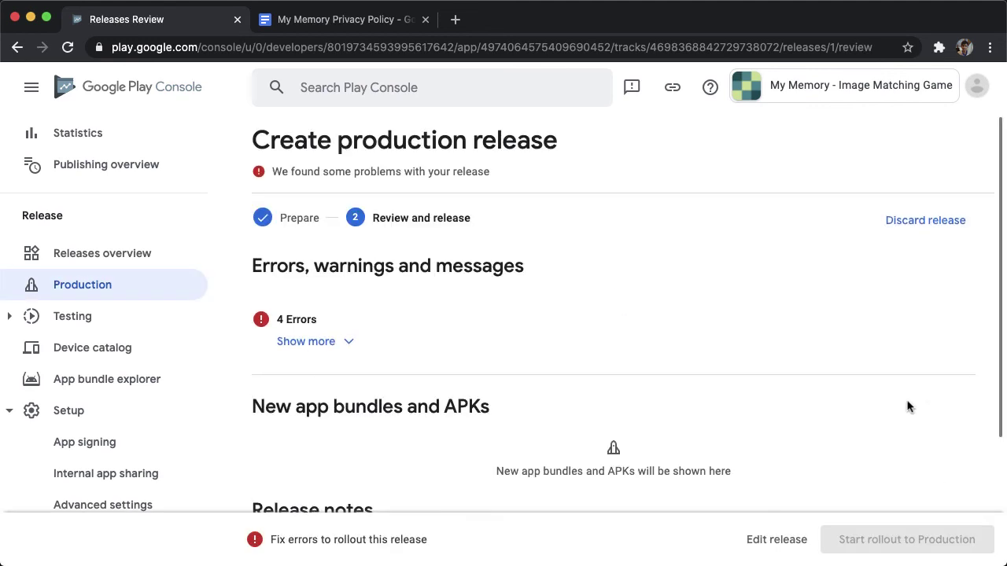
left_click(346, 341)
scroll(461, 346, "down", 1)
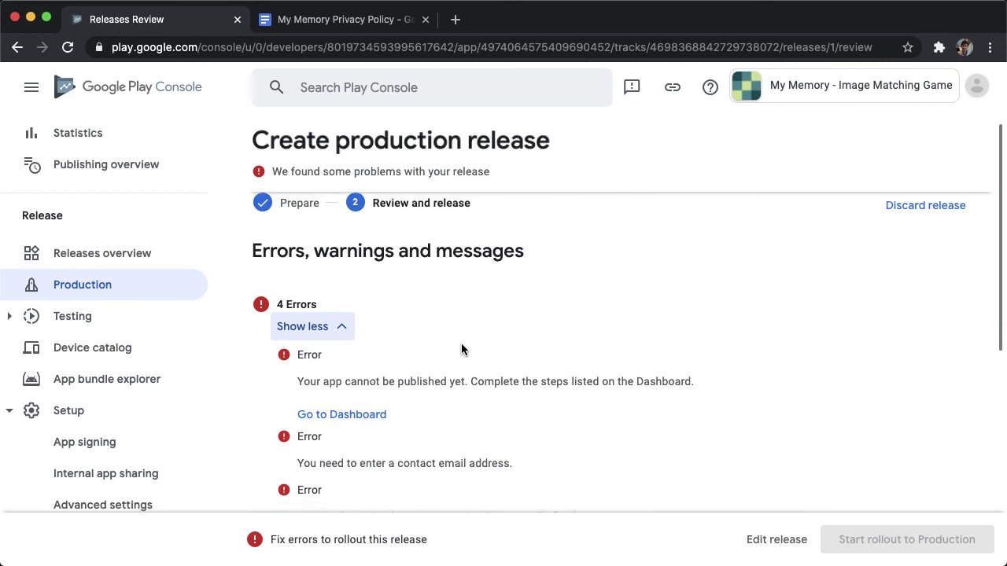
scroll(461, 349, "down", 1)
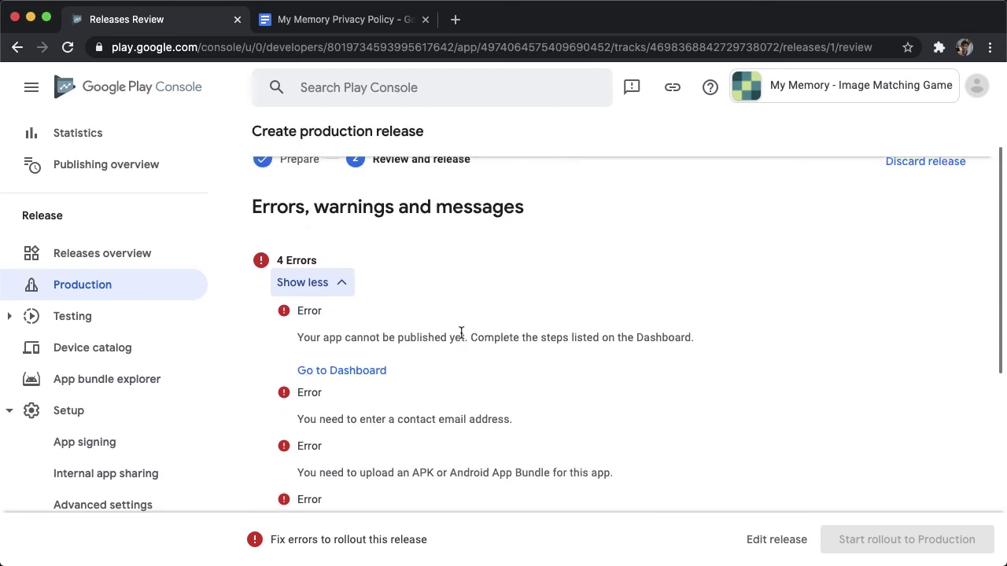
scroll(461, 331, "down", 2)
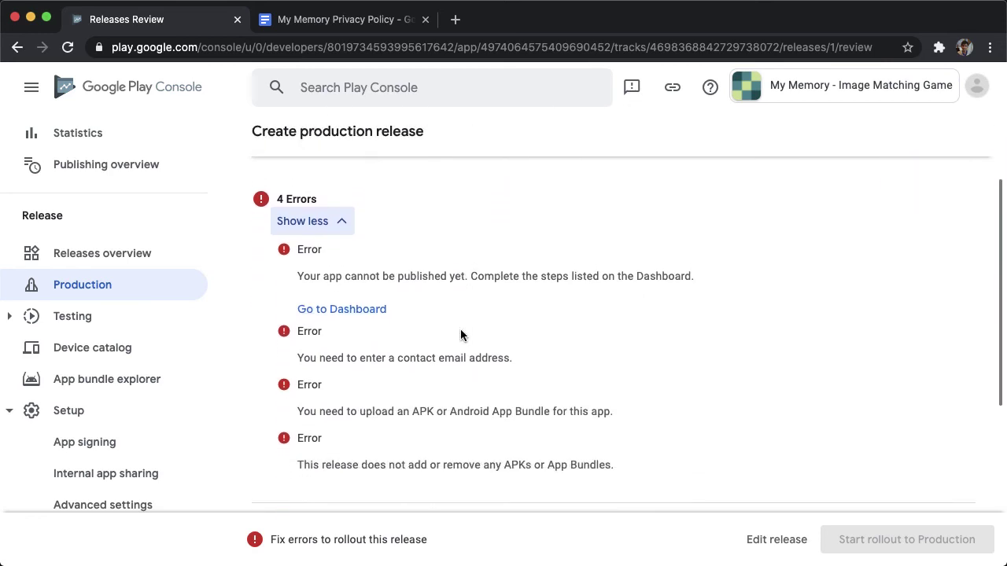
scroll(79, 189, "up", 3)
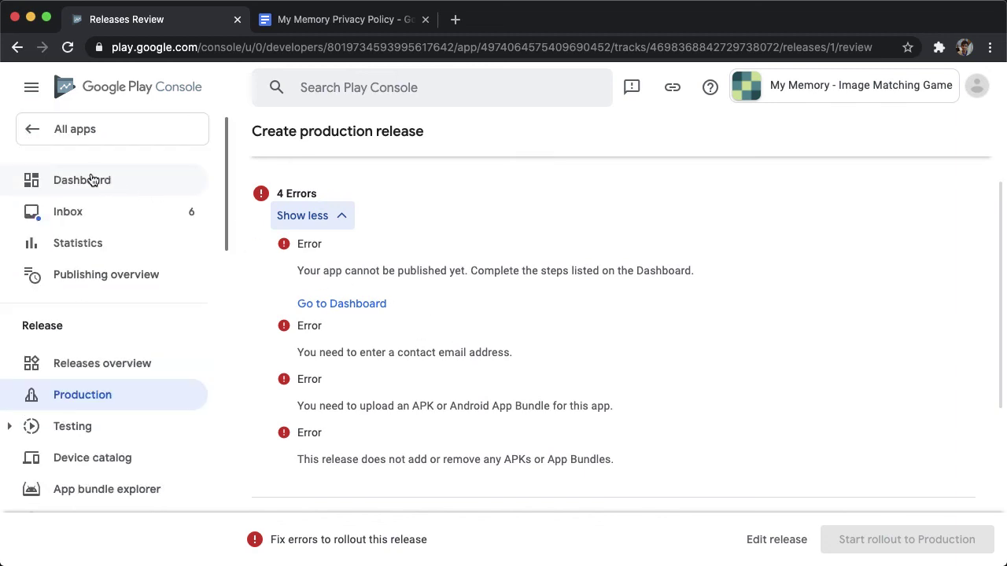
From the Dashboard, open category and contact setup and set the category to Puzzle.
left_click(88, 176)
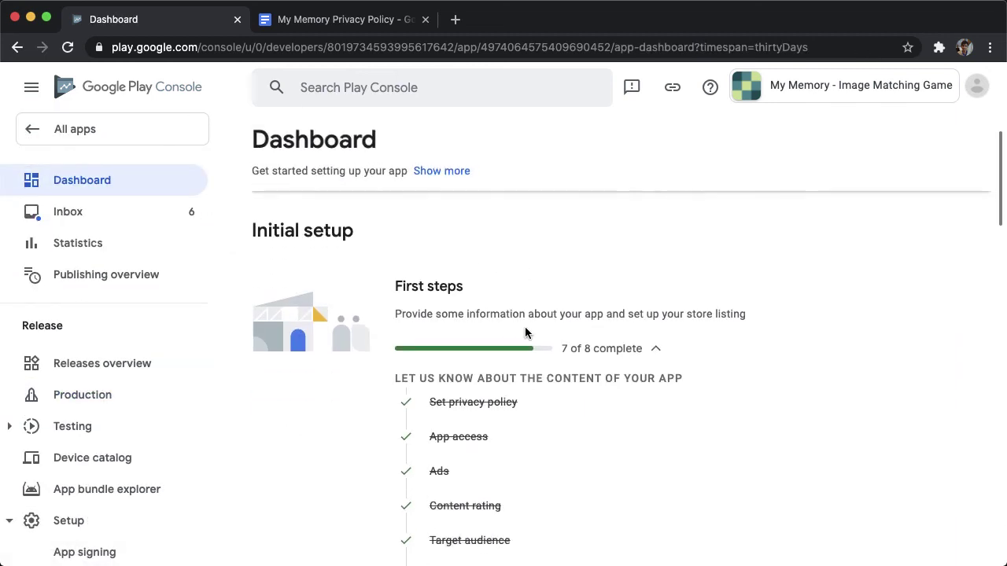
scroll(525, 333, "down", 5)
scroll(525, 333, "down", 2)
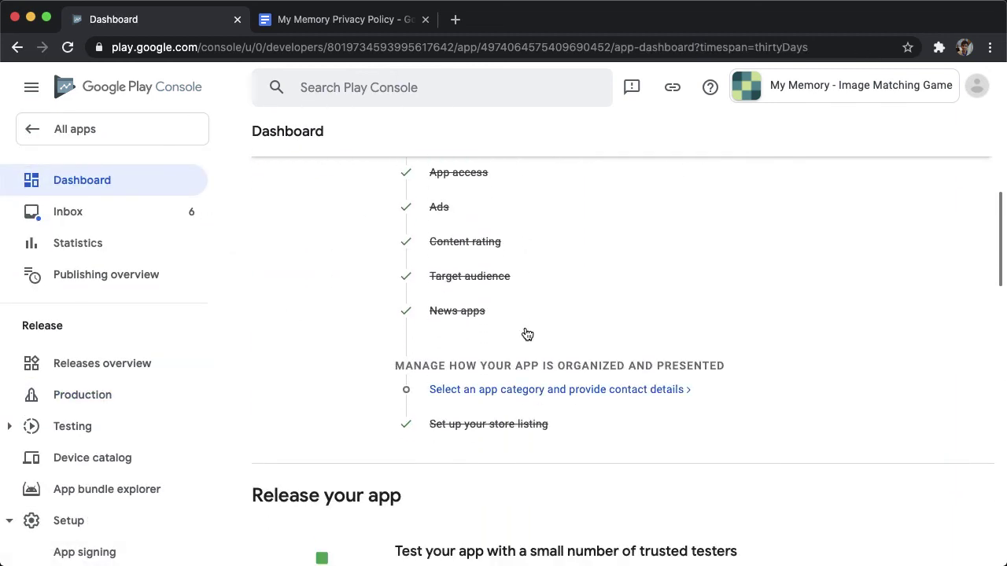
left_click(526, 386)
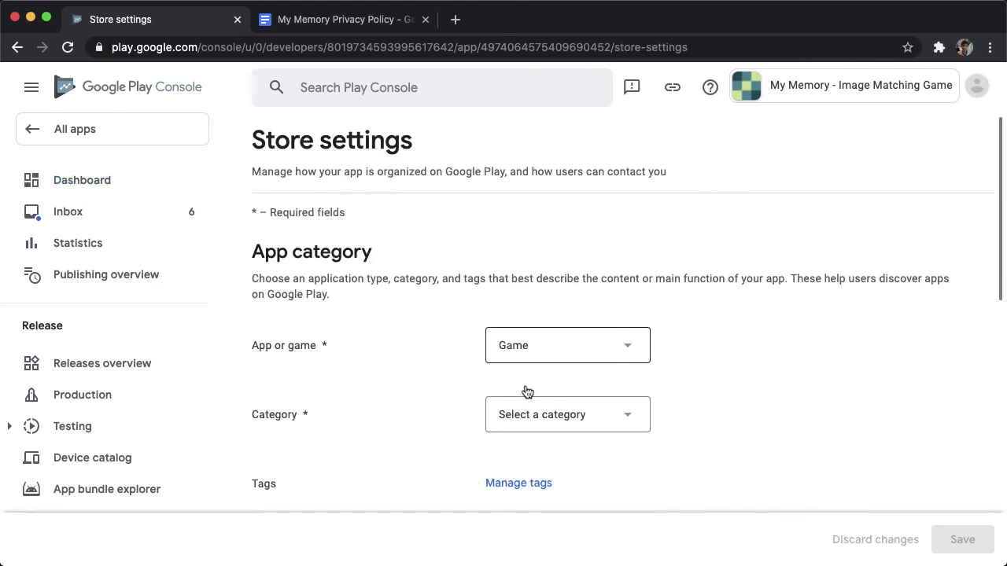
scroll(543, 362, "down", 3)
left_click(571, 305)
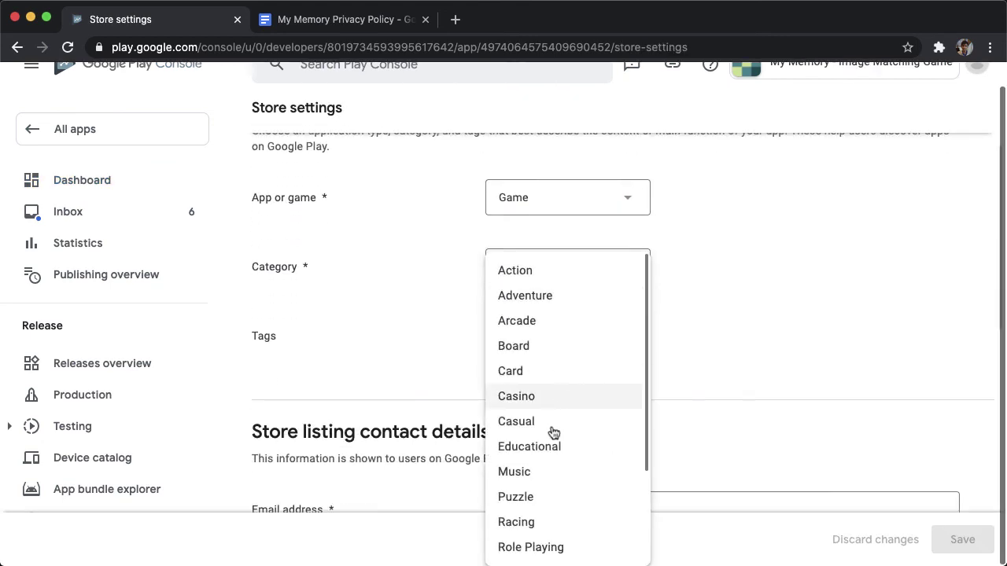
left_click(543, 494)
Search tags for 'mem' and apply the Memory tag.
scroll(323, 277, "down", 5)
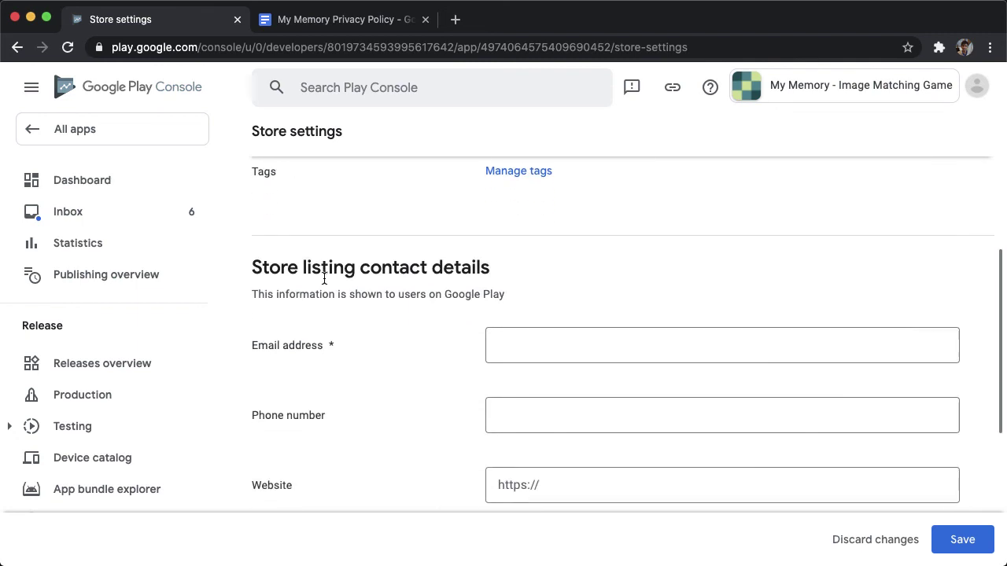
left_click(513, 174)
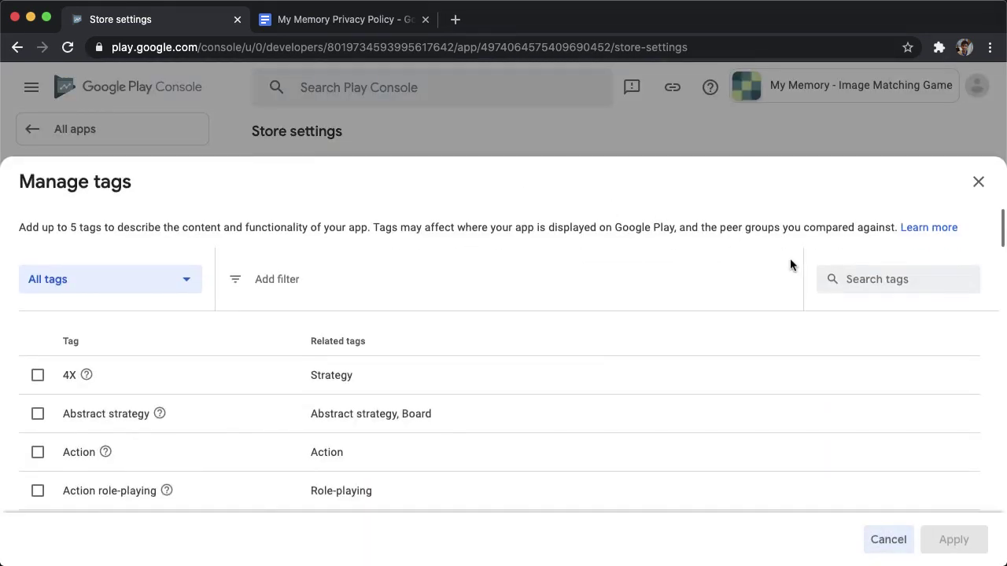
left_click(870, 285)
type("memory")
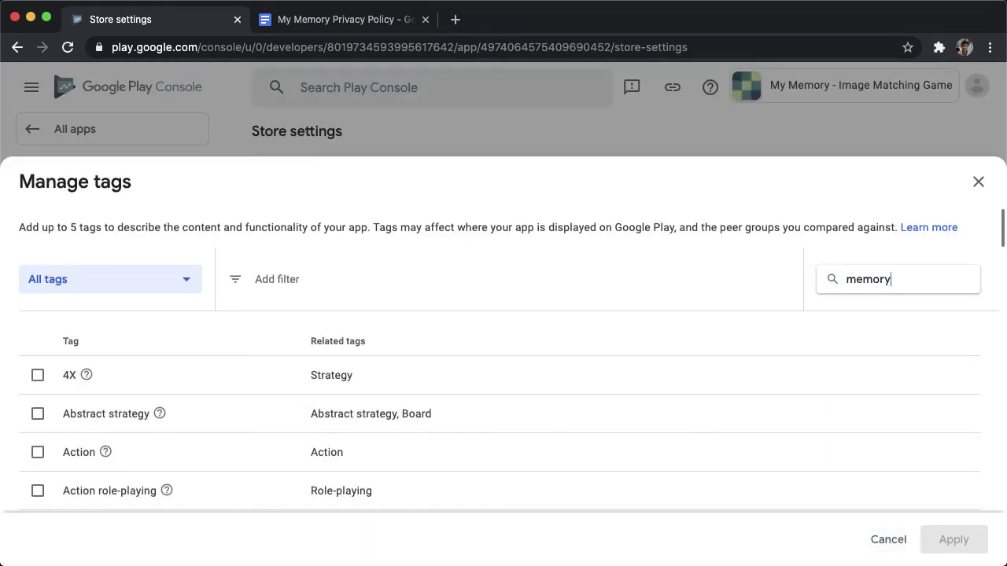
left_click(37, 375)
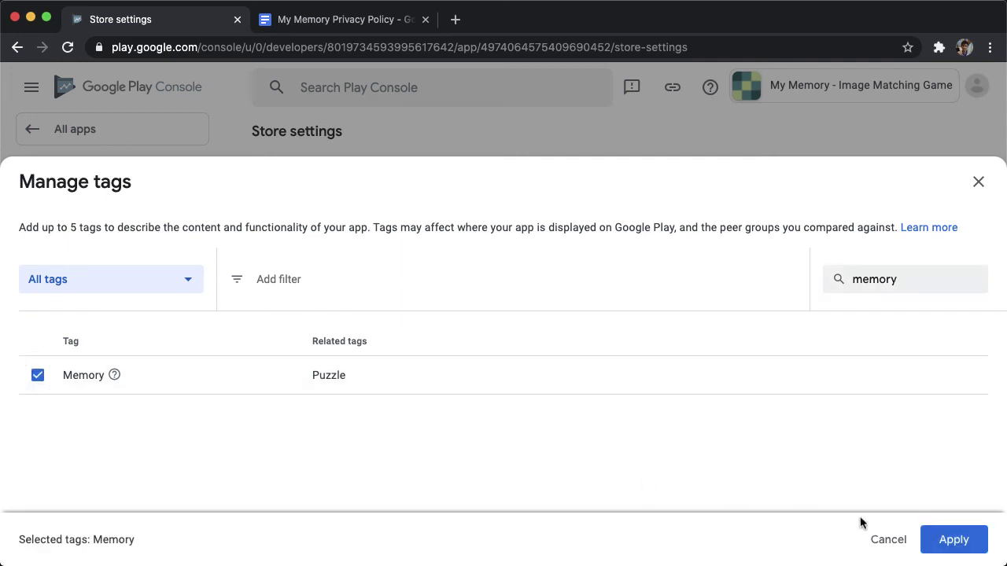
left_click(953, 540)
Paste the contact e-mail address and save the store settings.
scroll(390, 402, "down", 1)
key("Tab")
key("super+v")
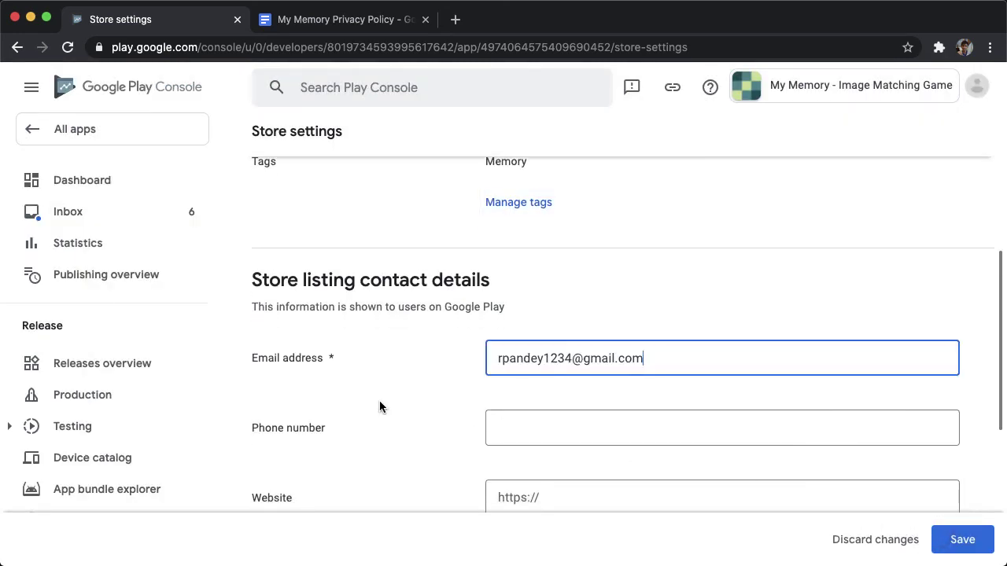
scroll(379, 407, "down", 5)
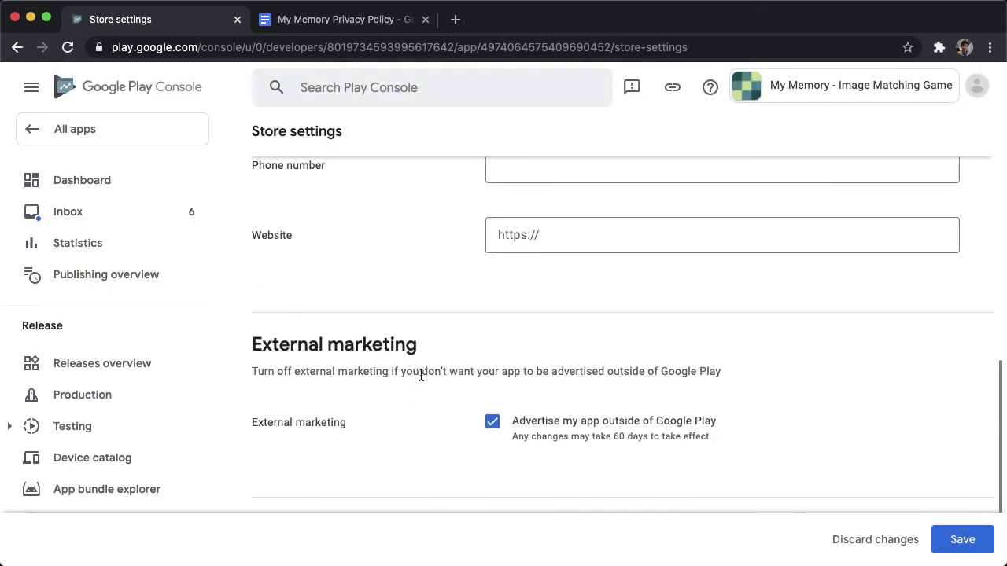
key("ctrl+s")
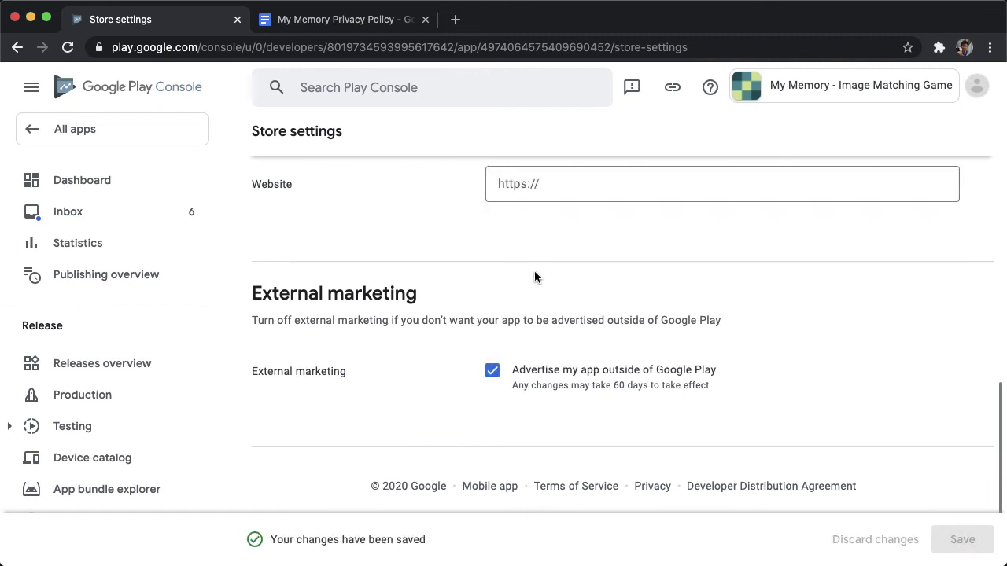
Edit the Initial release! draft from Production's Releases tab, review it and confirm the production rollout.
left_click(86, 389)
left_click(445, 291)
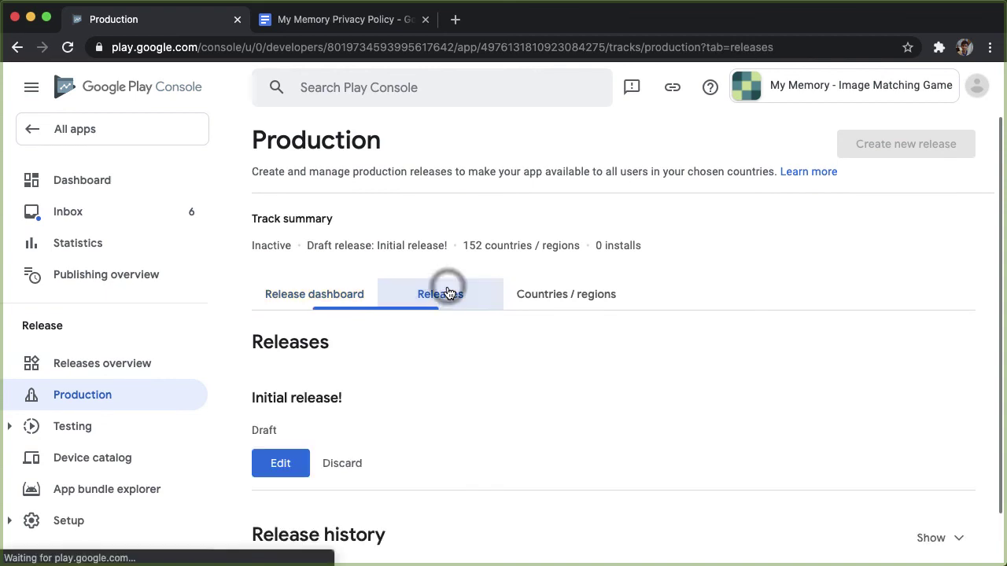
left_click(287, 464)
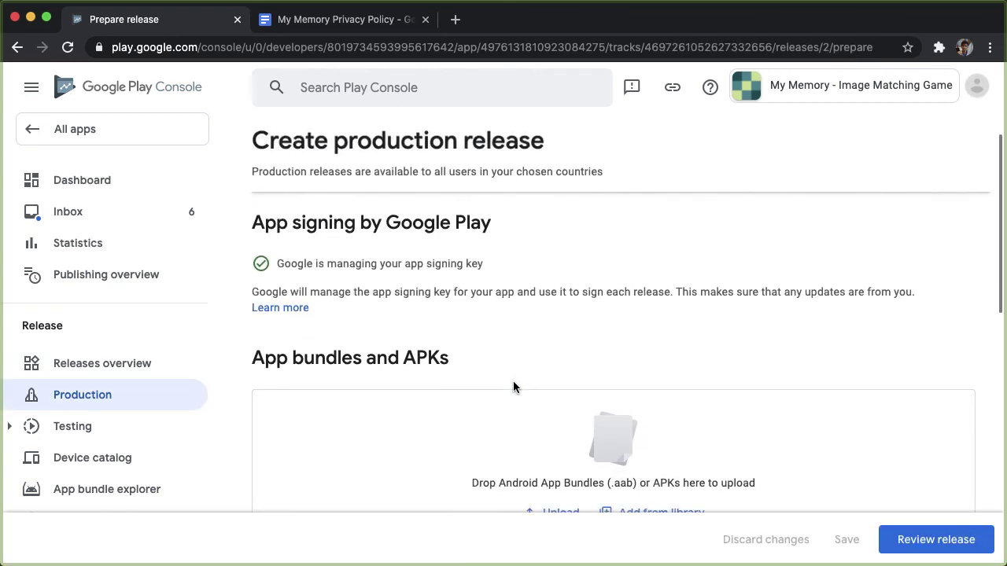
scroll(513, 387, "down", 2)
scroll(513, 382, "down", 8)
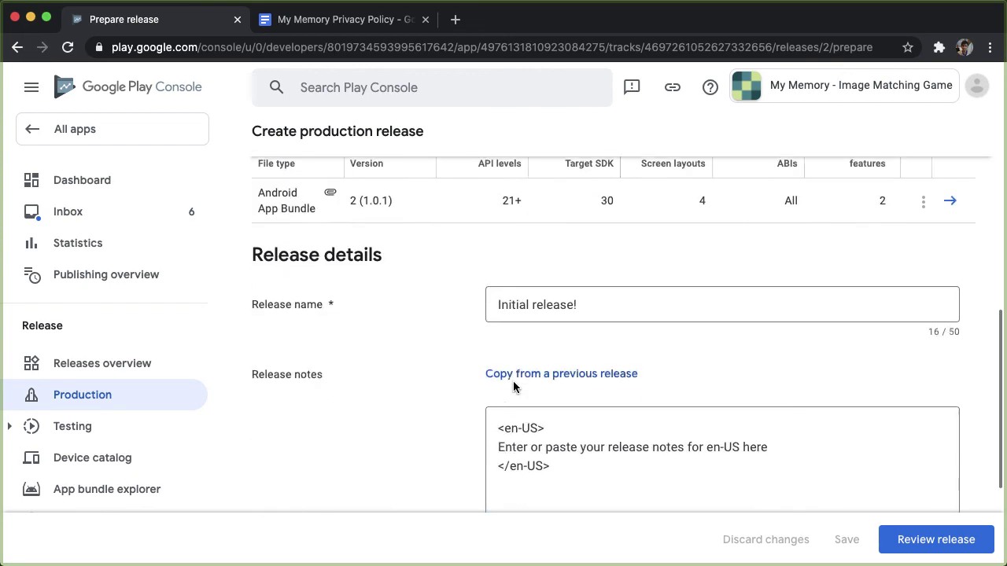
left_click(902, 531)
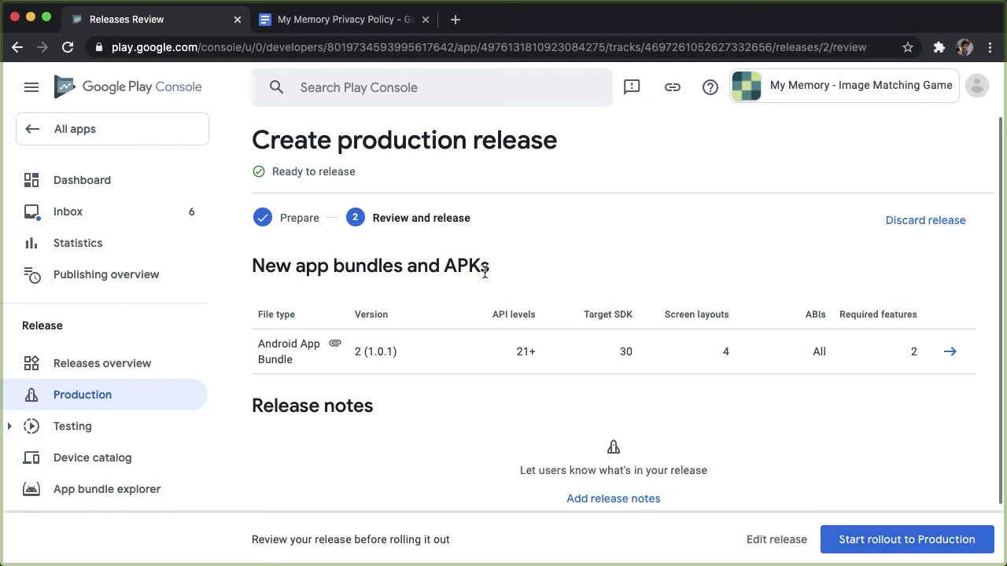
left_click(891, 540)
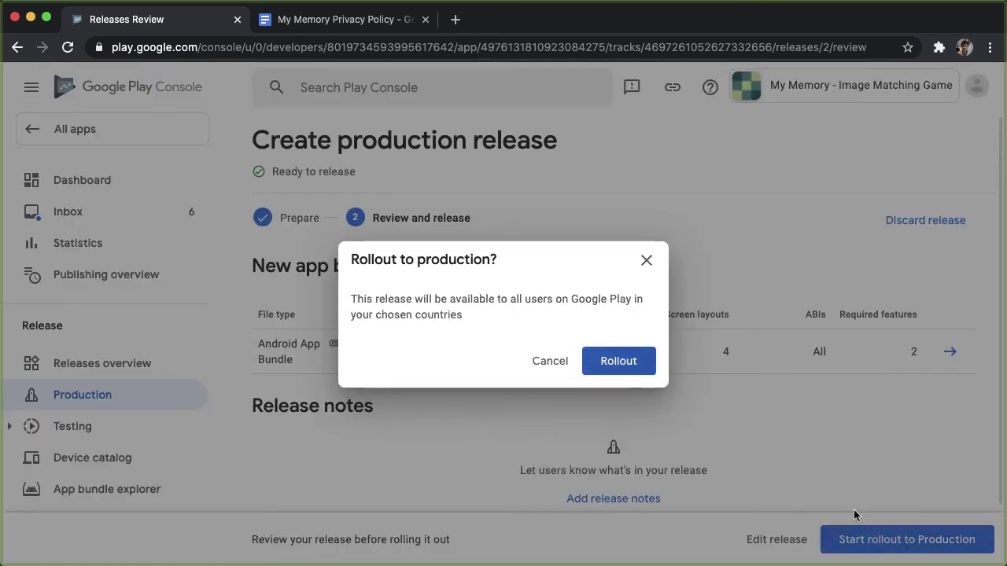
left_click(621, 358)
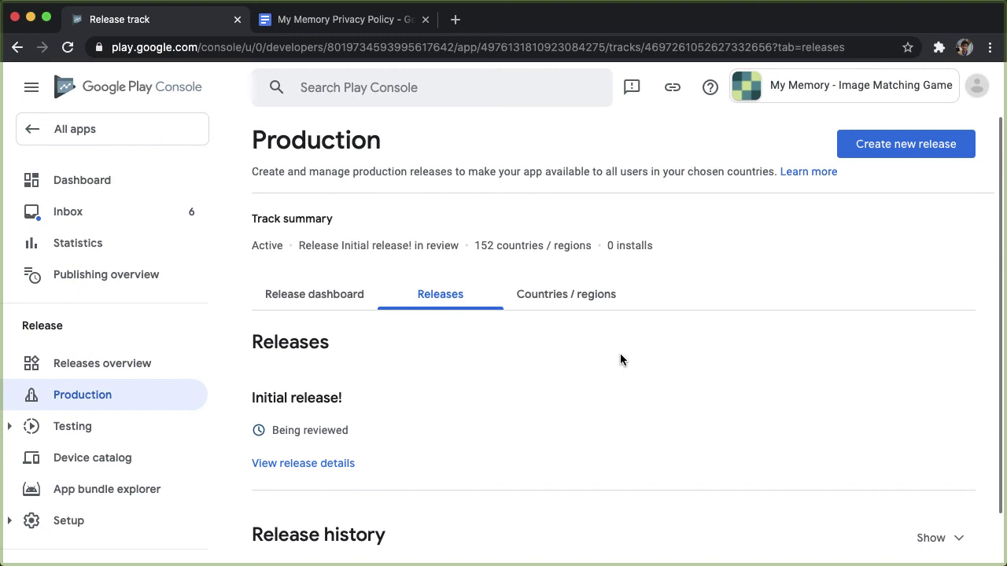
Check that Initial release! shows the status Being reviewed.
mouse_move(349, 433)
left_mouse_down()
mouse_move(314, 433)
mouse_move(336, 435)
left_mouse_up()
left_click(337, 434)
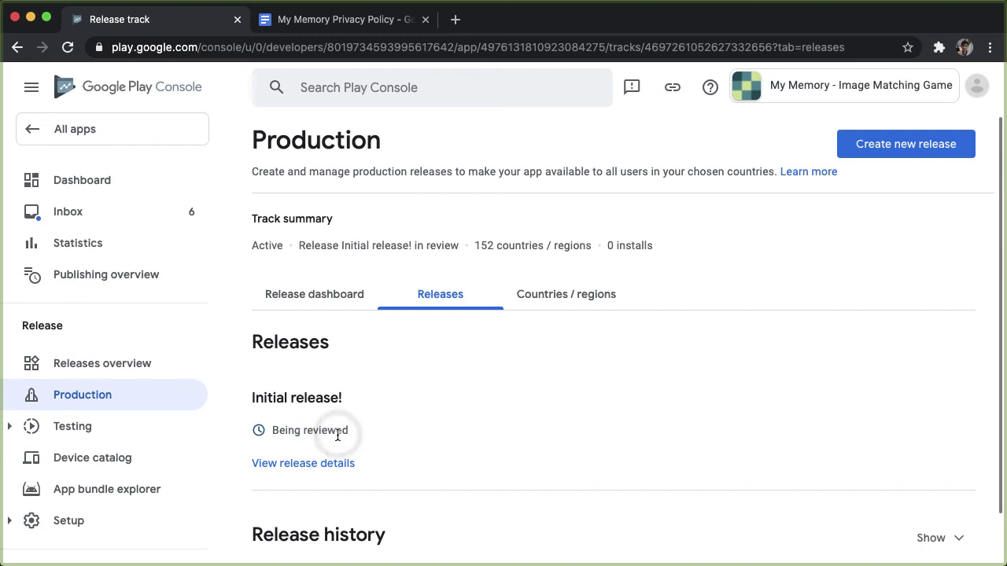